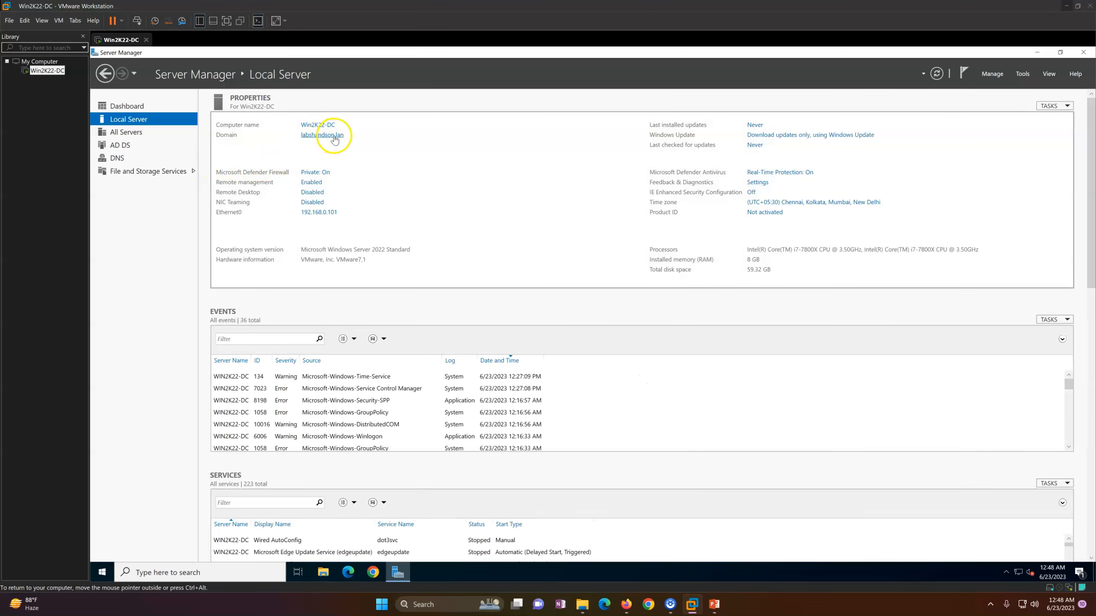
Step: Show the Win2K22-DC Server Manager Dashboard after a brief look at the lab environment slide
{"action": "left_click", "coordinate": [129, 106]}
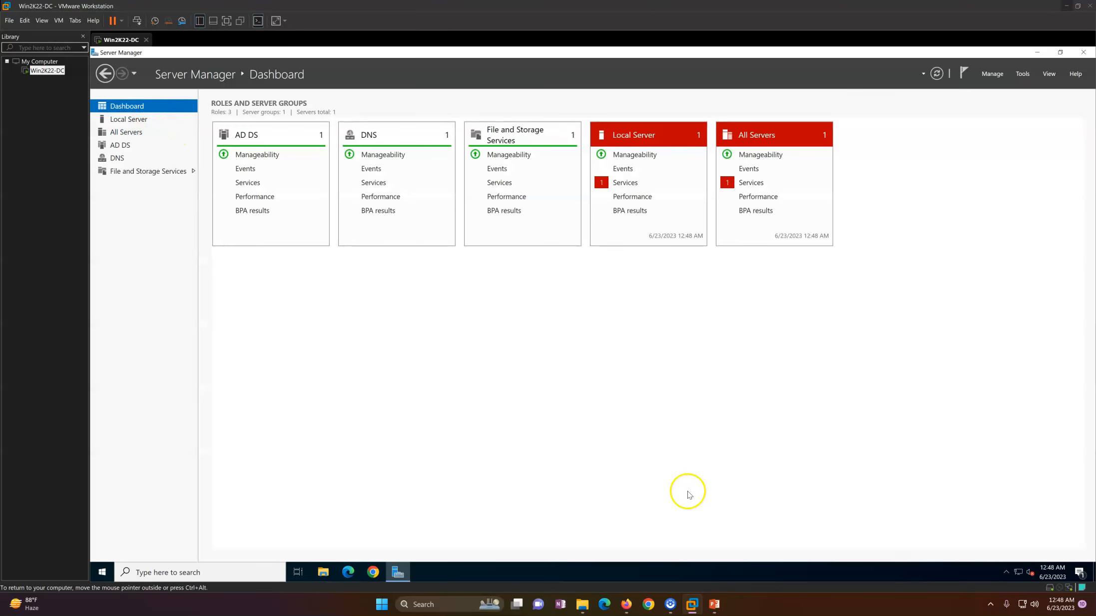
{"action": "left_click", "coordinate": [715, 606]}
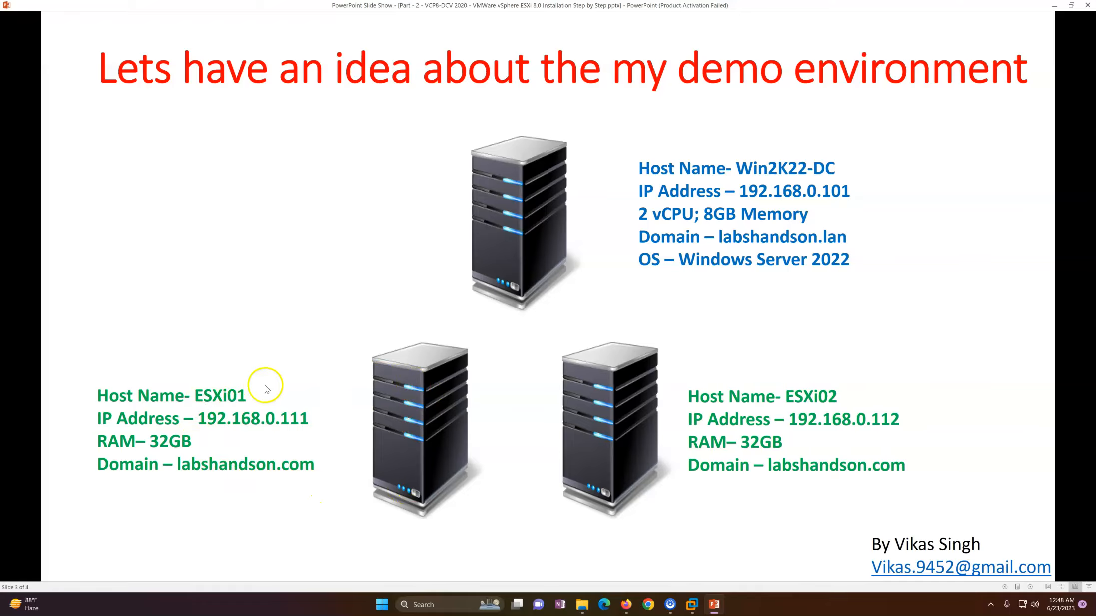
{"action": "left_click", "coordinate": [709, 611]}
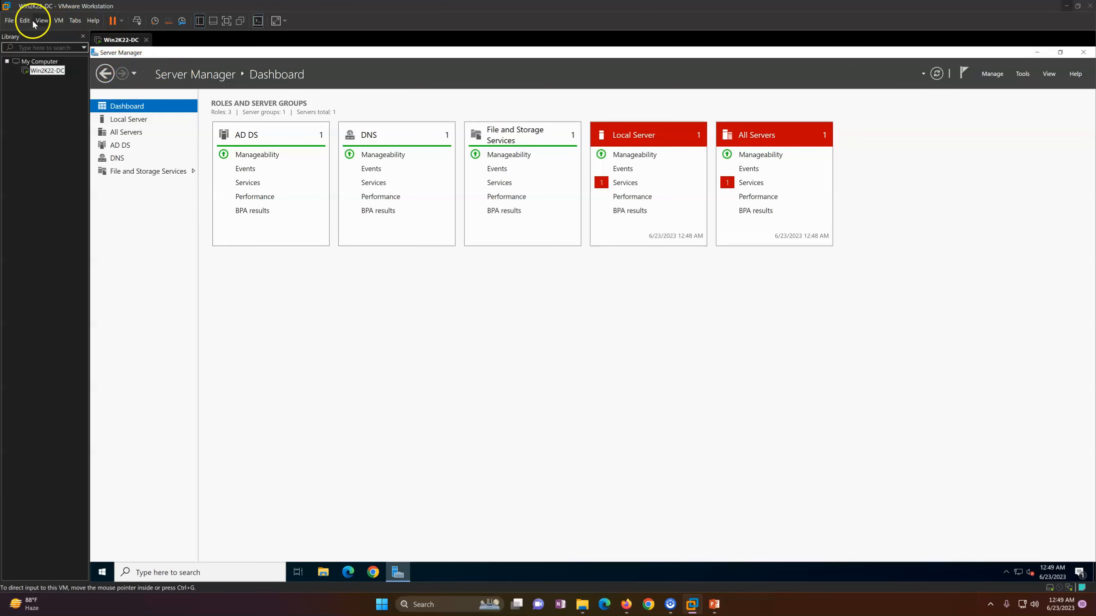
Step: Start a Typical new virtual machine, installing the OS later, with guest VMware ESXi 7 and later
{"action": "left_click", "coordinate": [9, 20]}
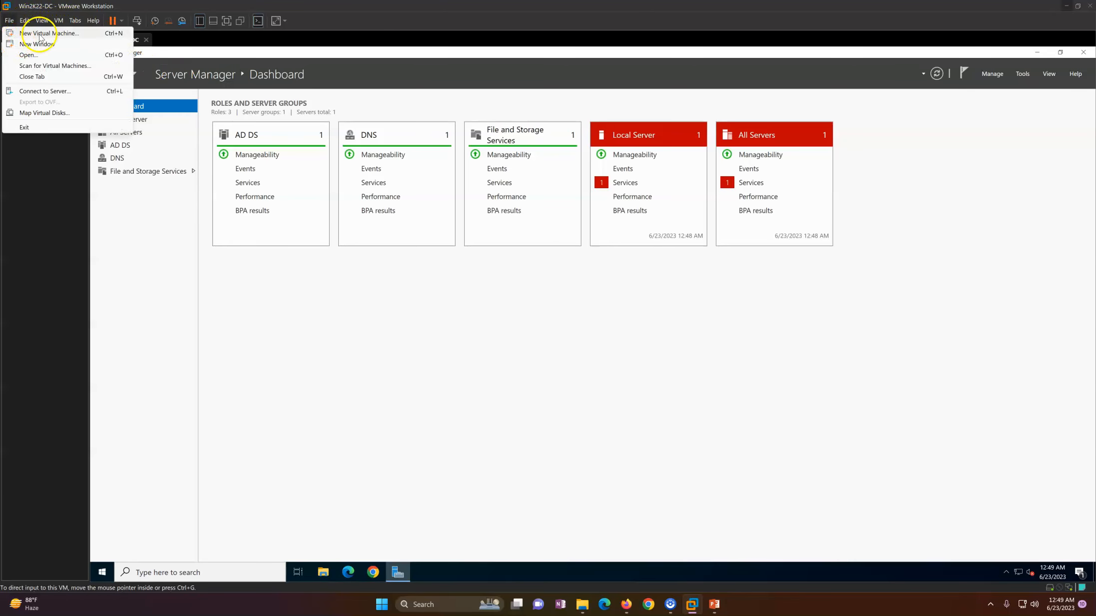
{"action": "left_click", "coordinate": [35, 33]}
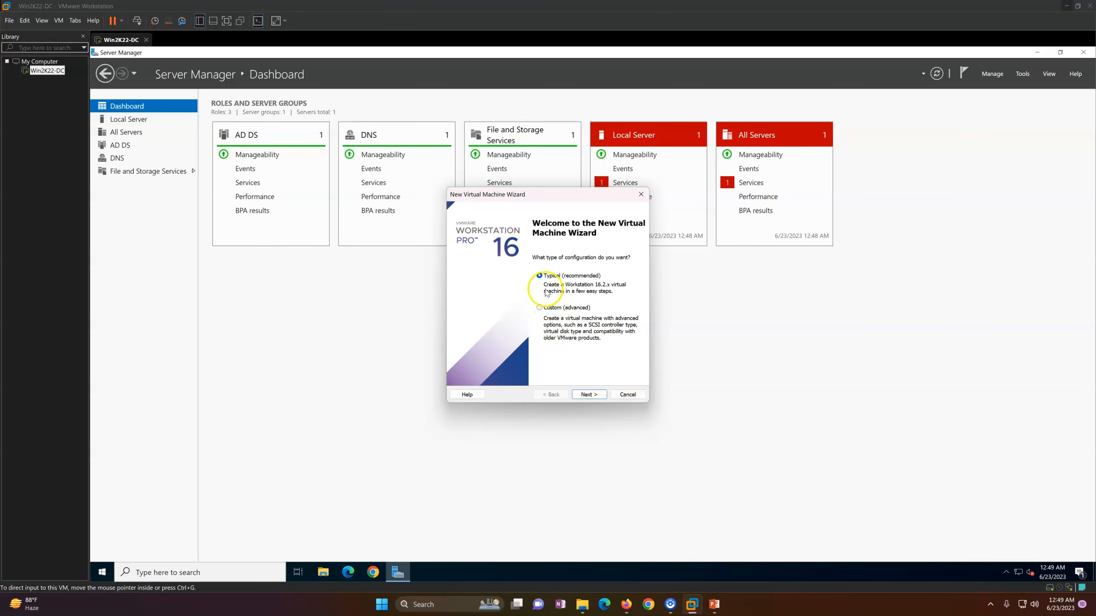
{"action": "left_click", "coordinate": [592, 396]}
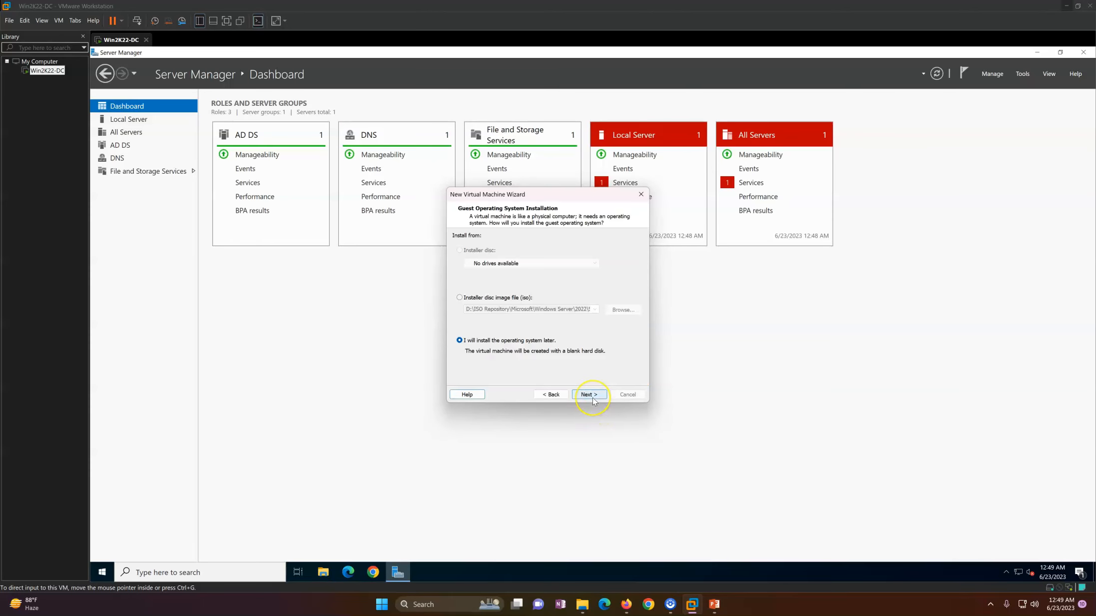
{"action": "left_click", "coordinate": [591, 396]}
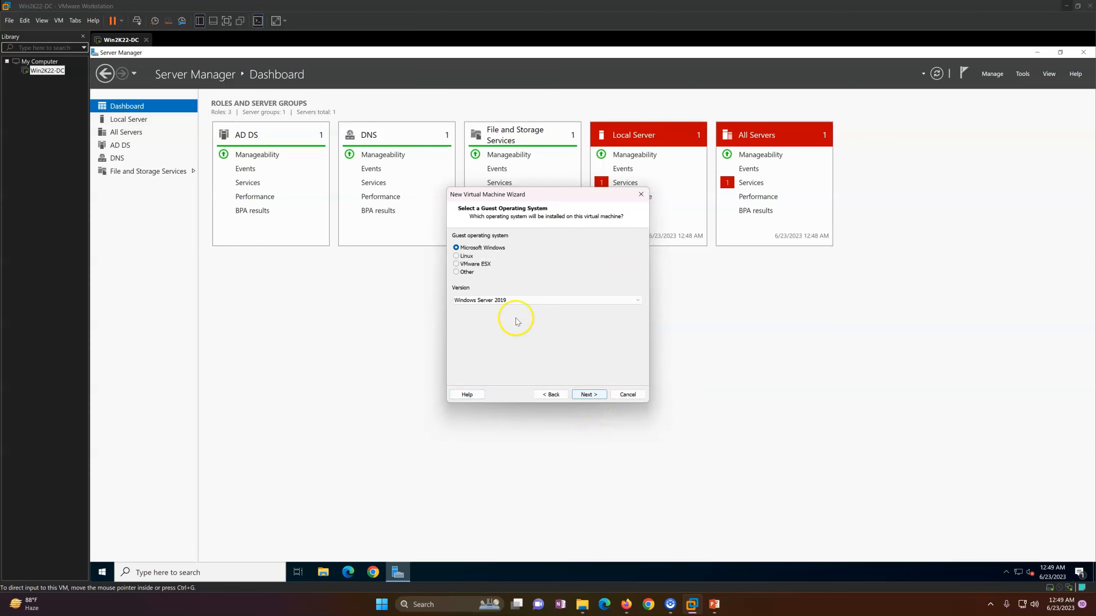
{"action": "left_click", "coordinate": [467, 268]}
{"action": "left_click", "coordinate": [500, 299]}
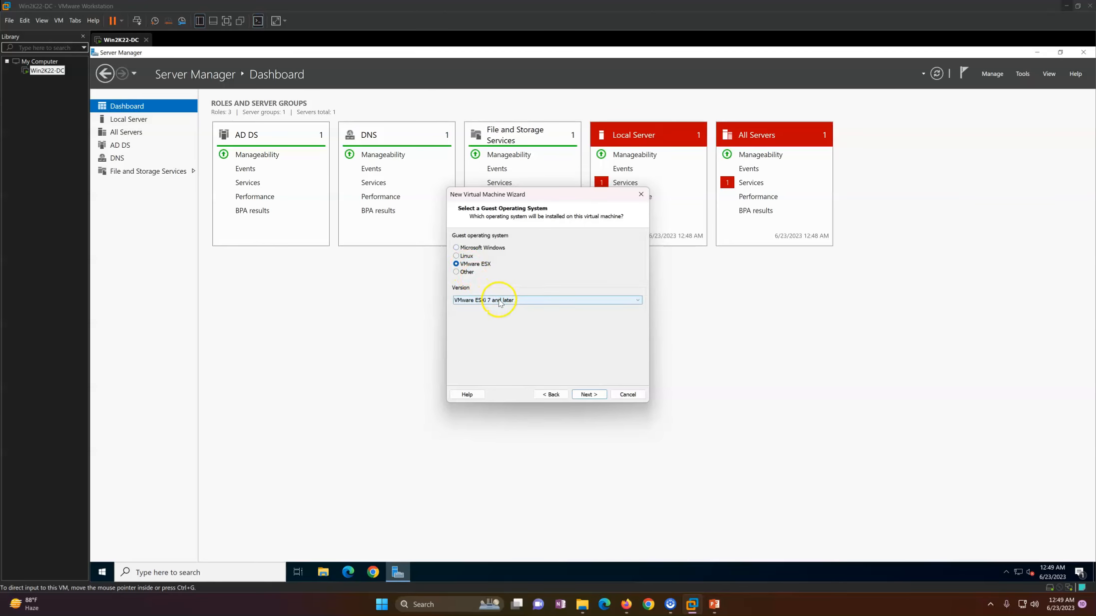
{"action": "left_click", "coordinate": [499, 301]}
{"action": "left_click", "coordinate": [510, 300]}
{"action": "left_click", "coordinate": [590, 395]}
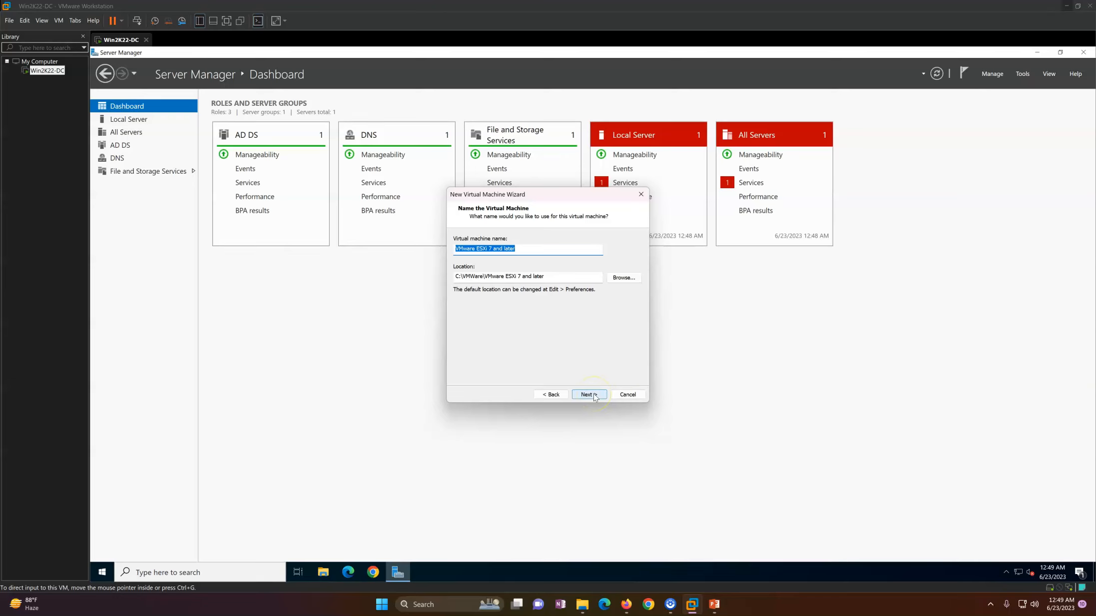
Step: Name the VM ESXi-01, give it a 200 GB single-file disk, and finish creating it
{"action": "type", "text": "ESXi-01"}
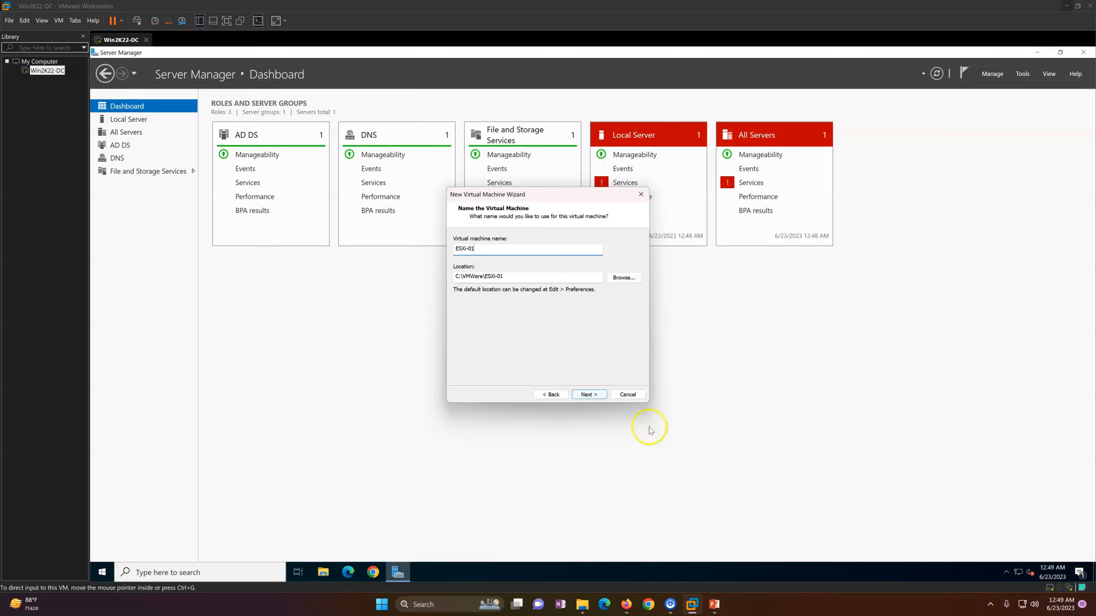
{"action": "left_click", "coordinate": [590, 396]}
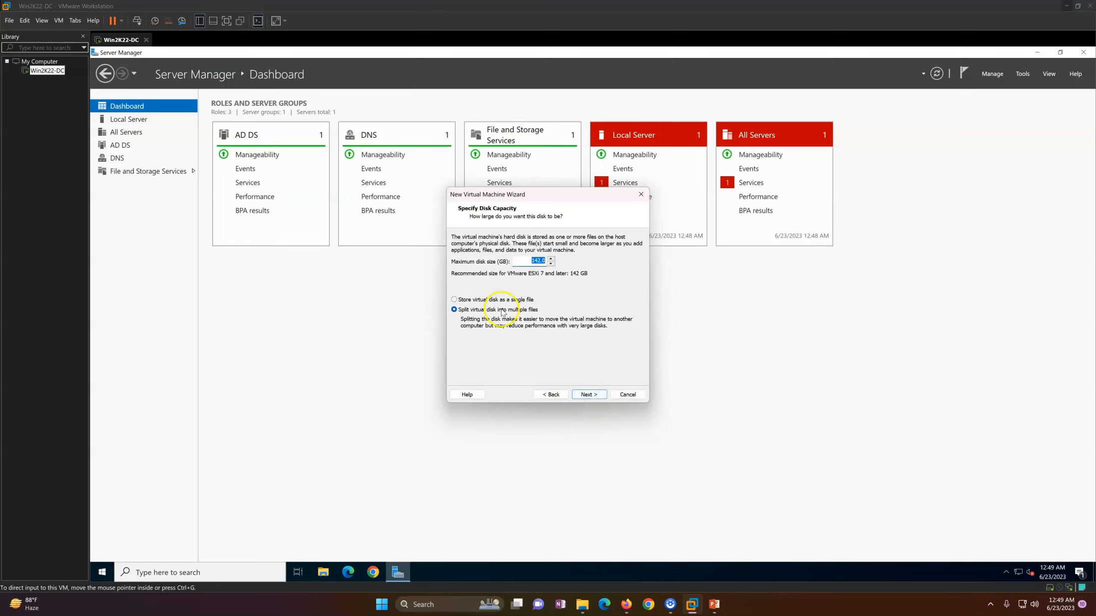
{"action": "left_click", "coordinate": [496, 300]}
{"action": "left_click_drag", "start_coordinate": [529, 264], "coordinate": [576, 266]}
{"action": "left_click", "coordinate": [589, 395]}
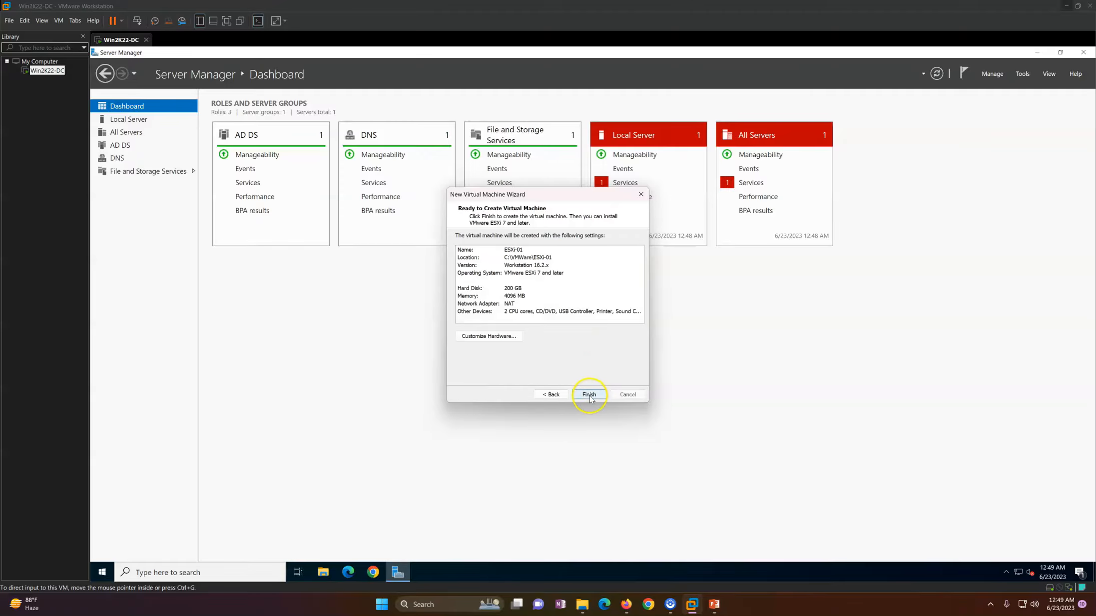
{"action": "left_click", "coordinate": [589, 395]}
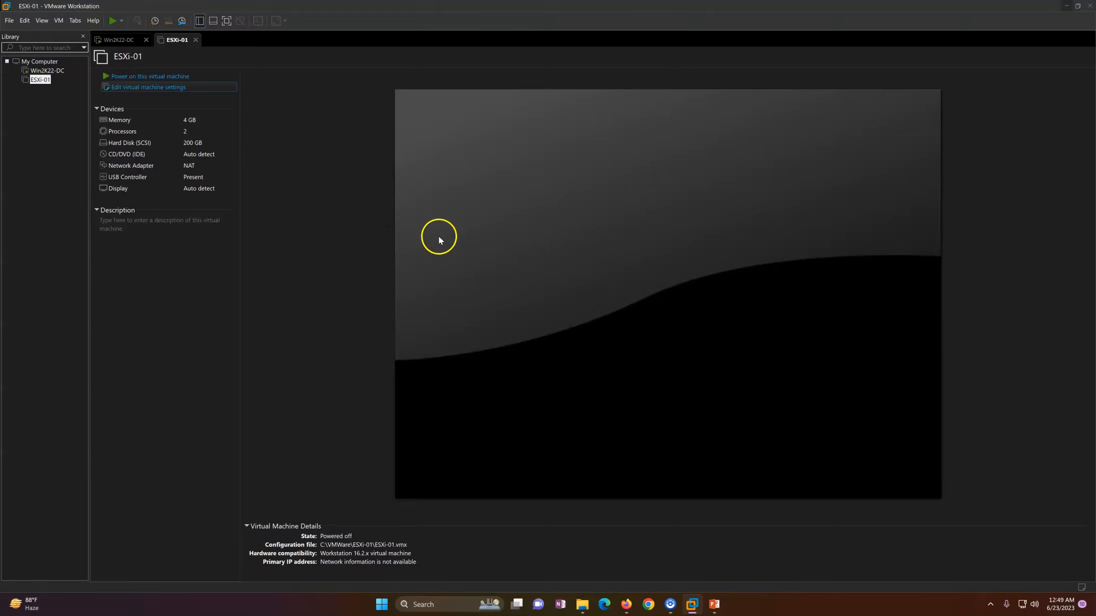
Step: Give ESXi-01 32 GB of memory and 2 cores per processor
{"action": "left_click", "coordinate": [567, 223]}
{"action": "left_click", "coordinate": [566, 213]}
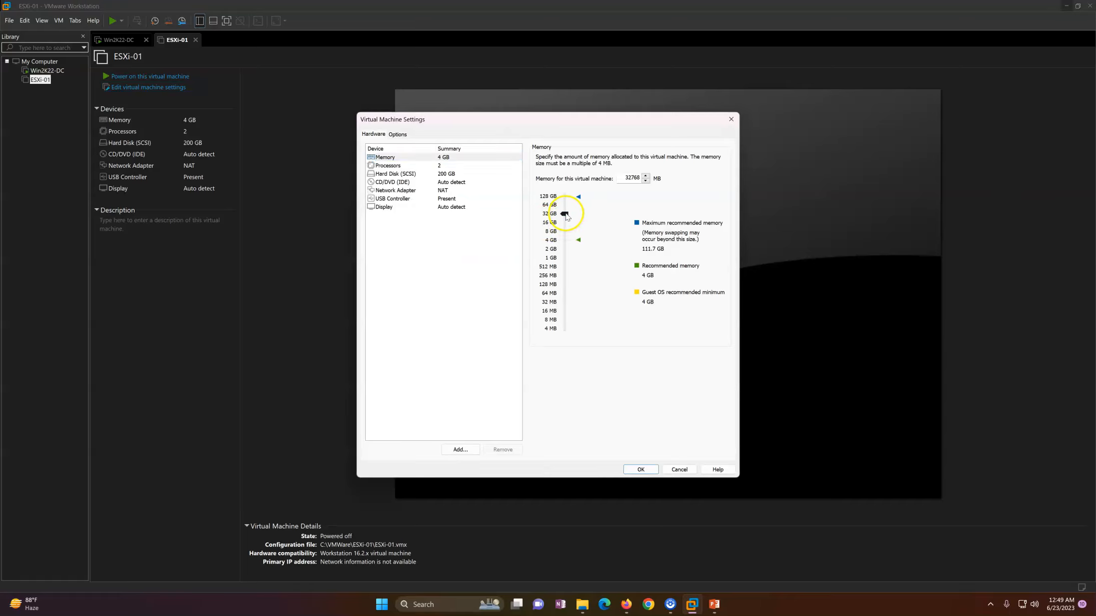
{"action": "left_click", "coordinate": [446, 165]}
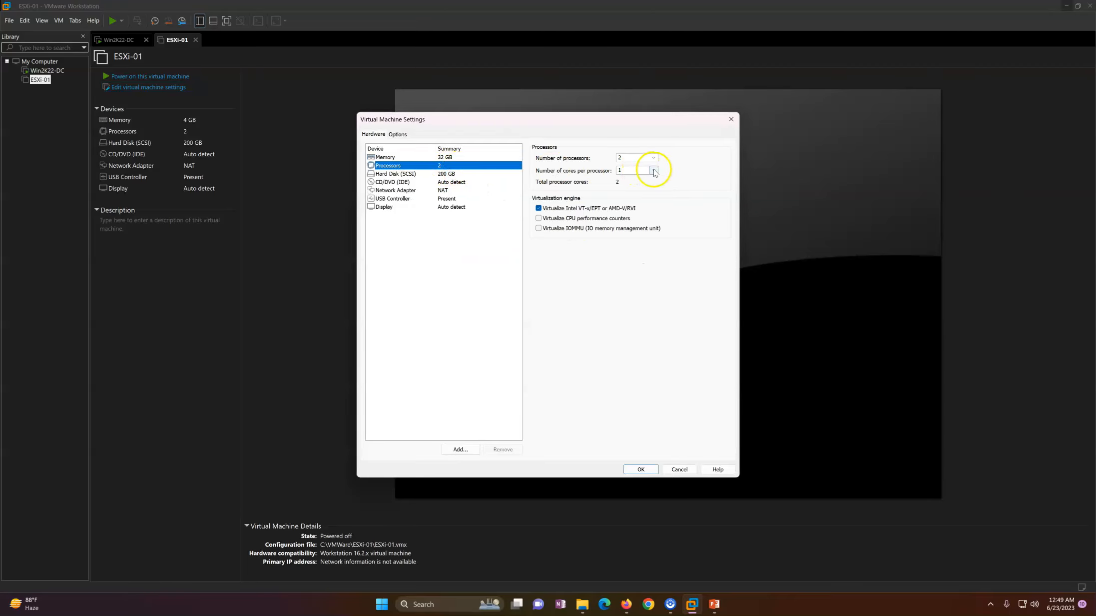
{"action": "left_click", "coordinate": [654, 171]}
{"action": "left_click", "coordinate": [632, 187]}
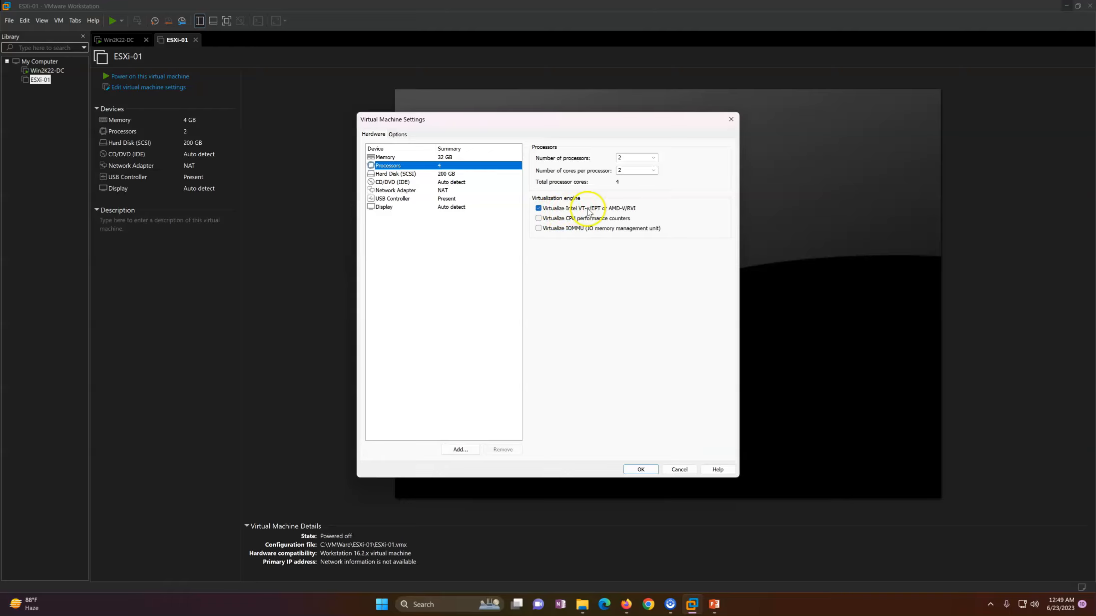
Step: Set the CD/DVD drive to use an ISO image file and browse for the image
{"action": "left_click", "coordinate": [468, 174]}
{"action": "left_click", "coordinate": [452, 181]}
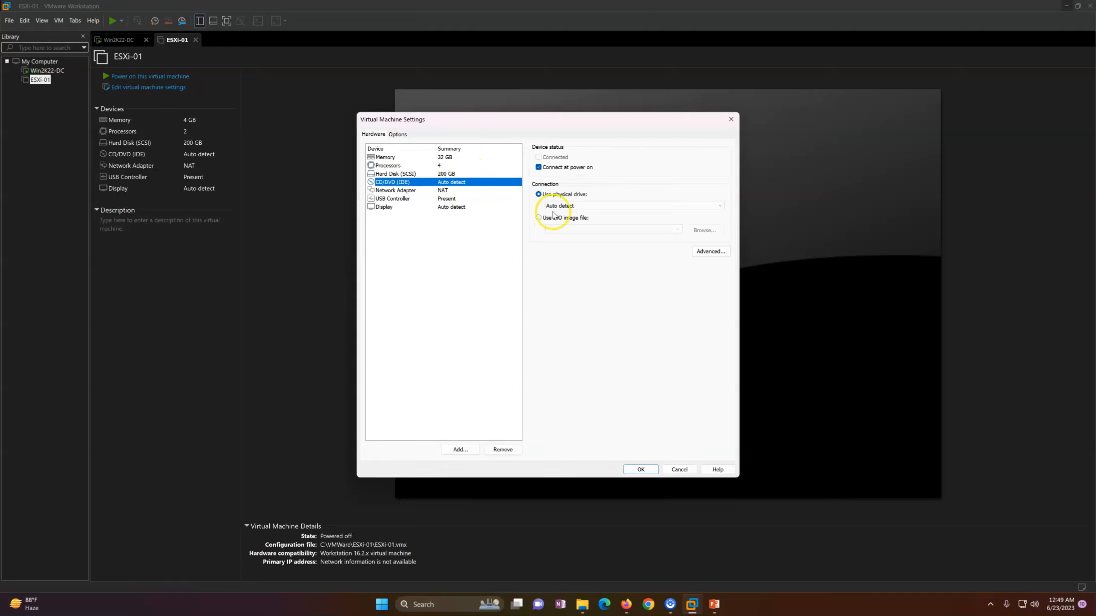
{"action": "left_click", "coordinate": [539, 218]}
{"action": "left_click", "coordinate": [689, 229]}
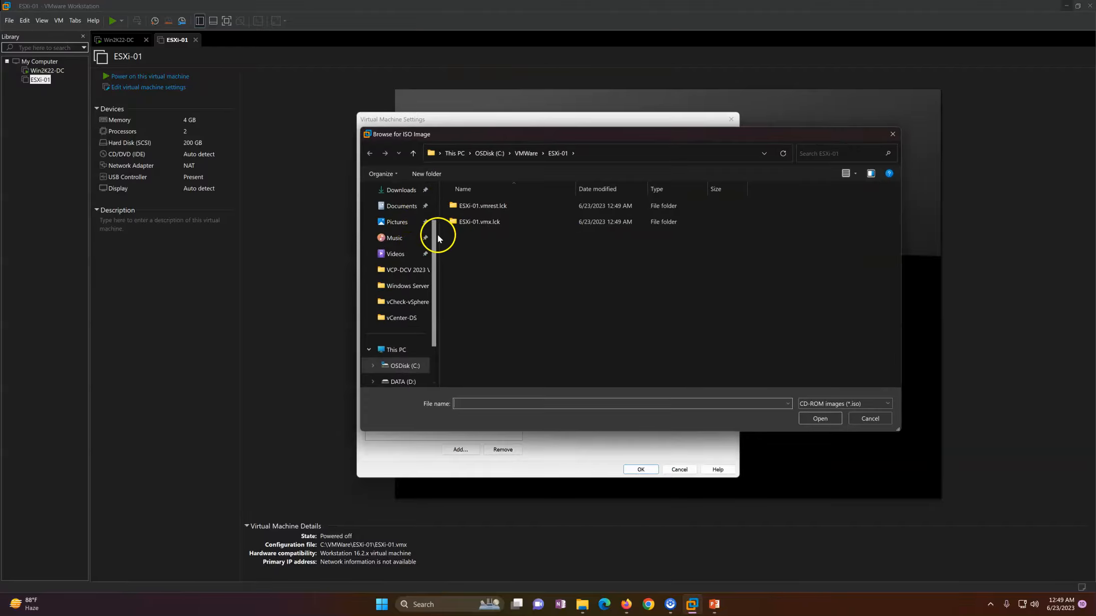
Step: Select VMware-VMvisor-Installer-8.0-20513097.x86_64.iso from D:\ISO Repository\VMWare\VMware vSphere 8.0
{"action": "left_click_drag", "start_coordinate": [436, 238], "coordinate": [428, 191]}
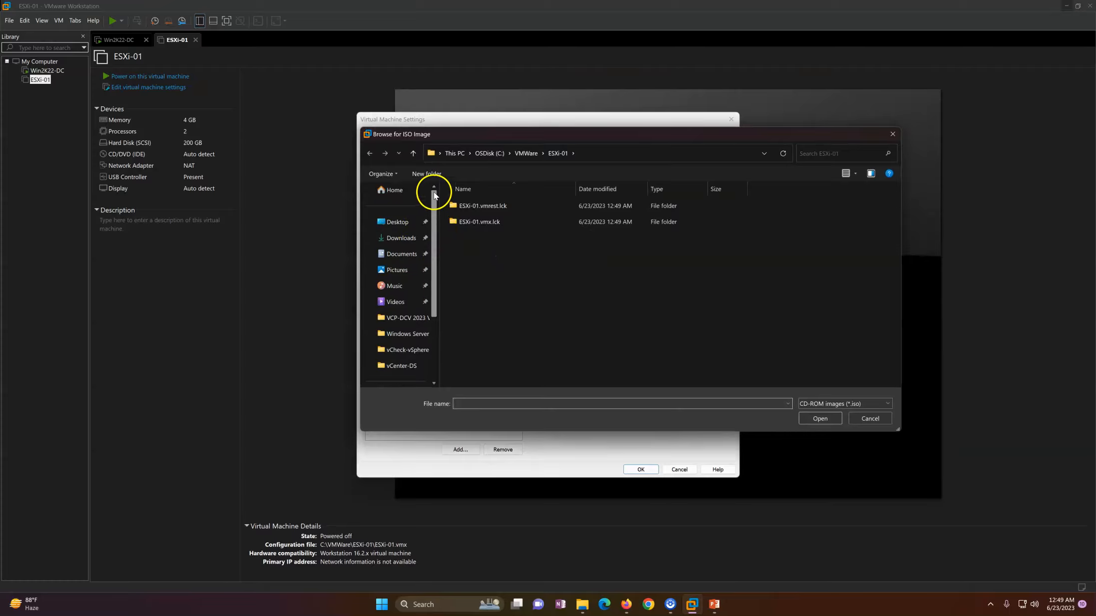
{"action": "left_click", "coordinate": [400, 222]}
{"action": "double_click", "coordinate": [491, 230]}
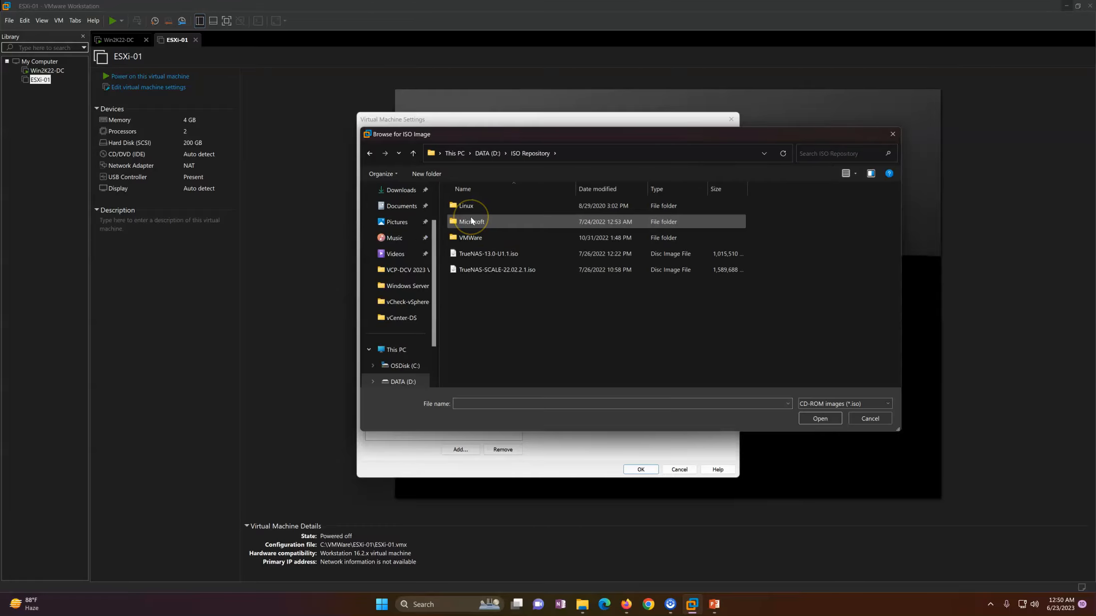
{"action": "double_click", "coordinate": [486, 237]}
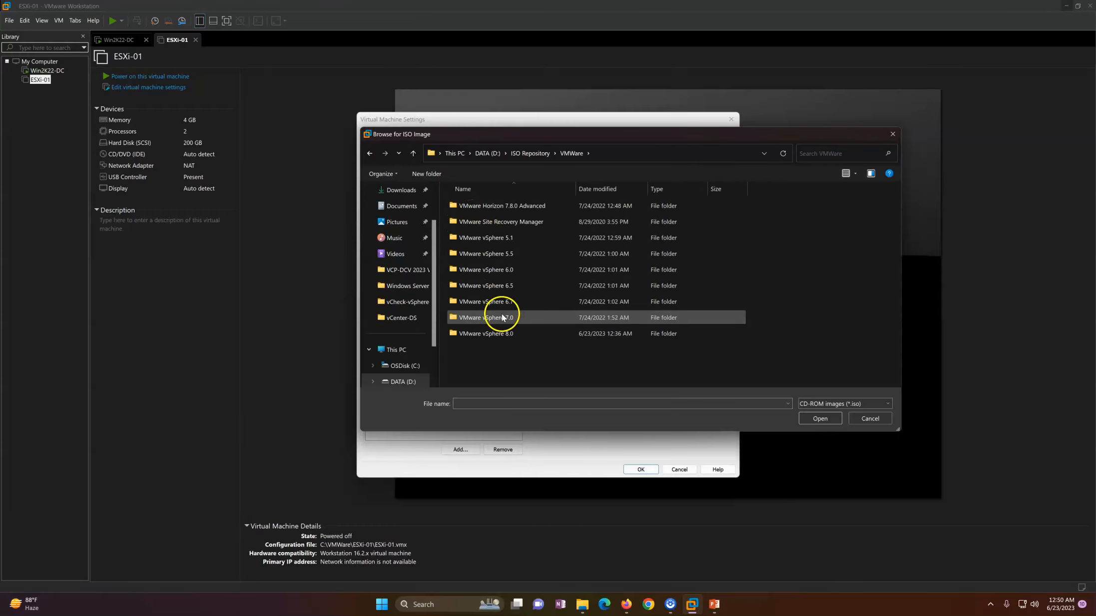
{"action": "double_click", "coordinate": [507, 334]}
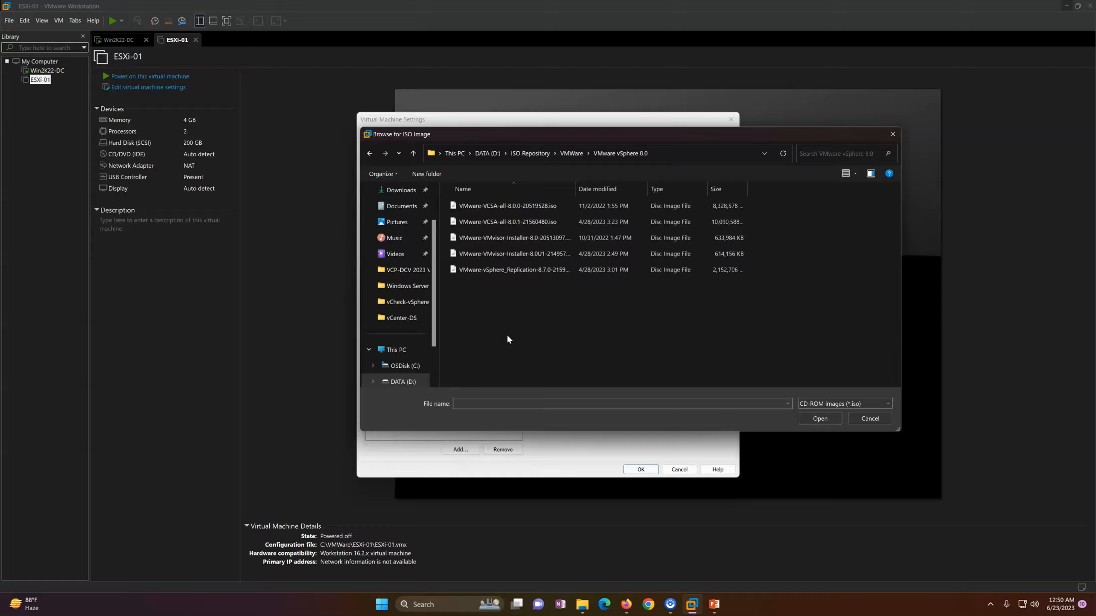
{"action": "left_click", "coordinate": [524, 238]}
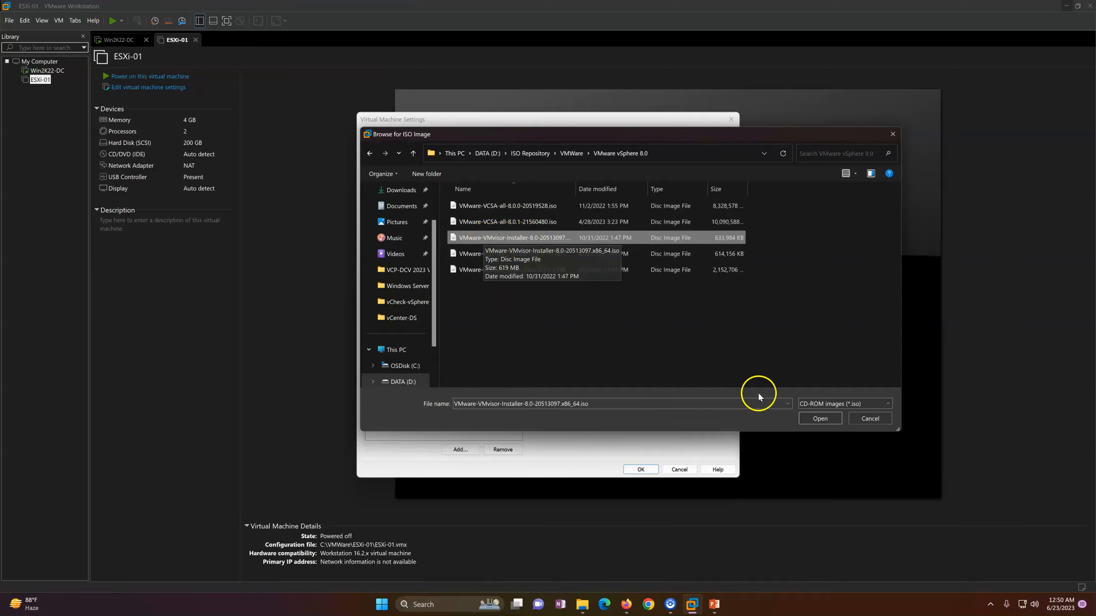
{"action": "left_click", "coordinate": [820, 419]}
Step: Put ESXi-01's network adapter on custom VMnet0, remove the USB controller, and save the settings
{"action": "left_click", "coordinate": [438, 193]}
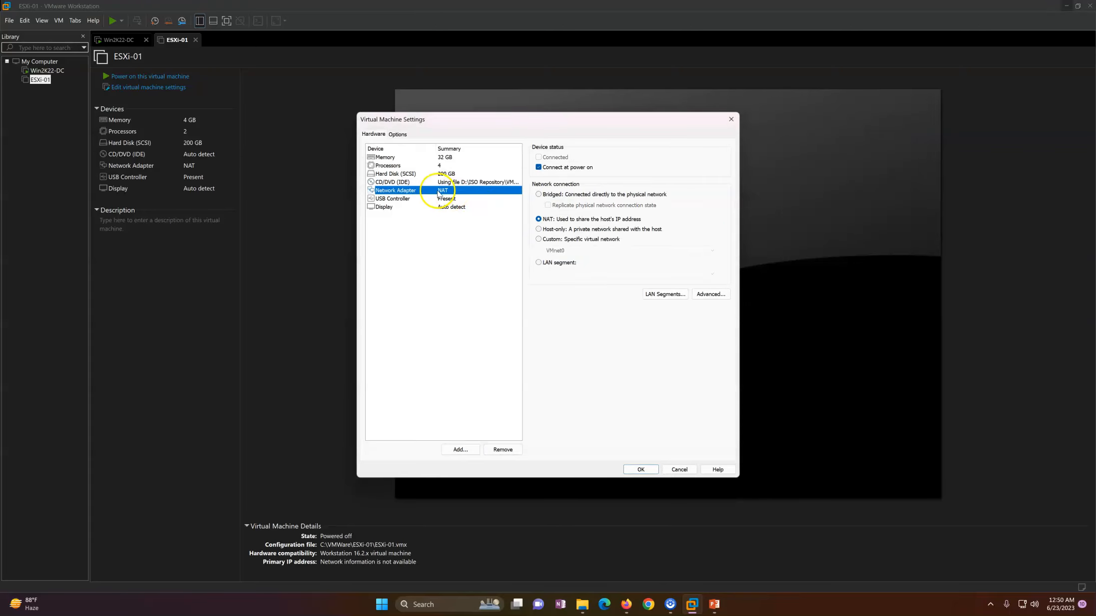
{"action": "left_click", "coordinate": [549, 240]}
{"action": "left_click", "coordinate": [563, 251]}
{"action": "left_click", "coordinate": [561, 258]}
{"action": "left_click", "coordinate": [442, 199]}
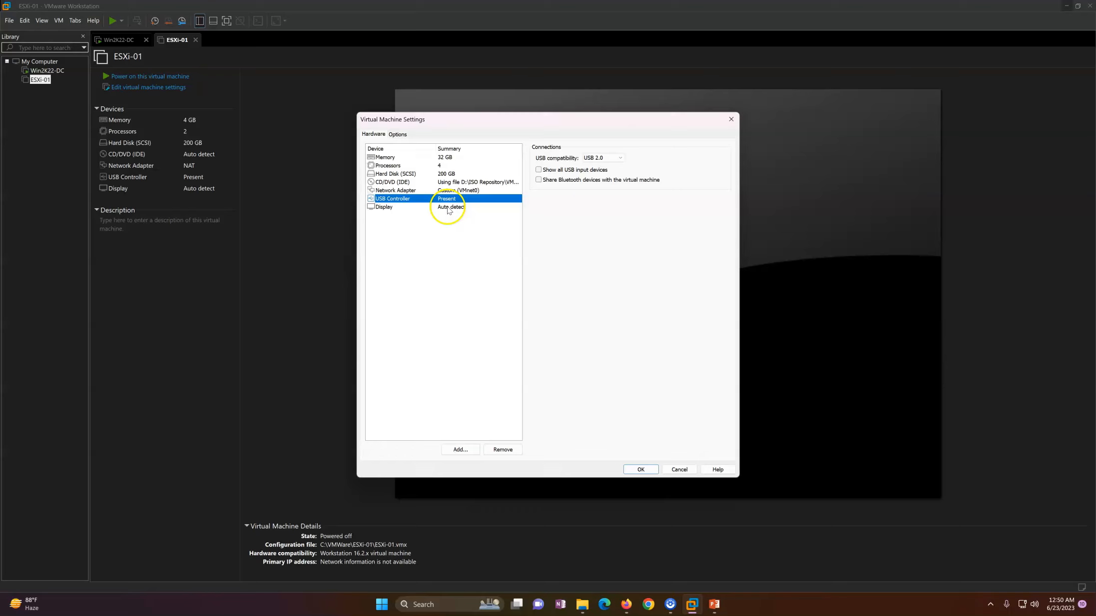
{"action": "left_click", "coordinate": [501, 448]}
{"action": "left_click", "coordinate": [639, 468]}
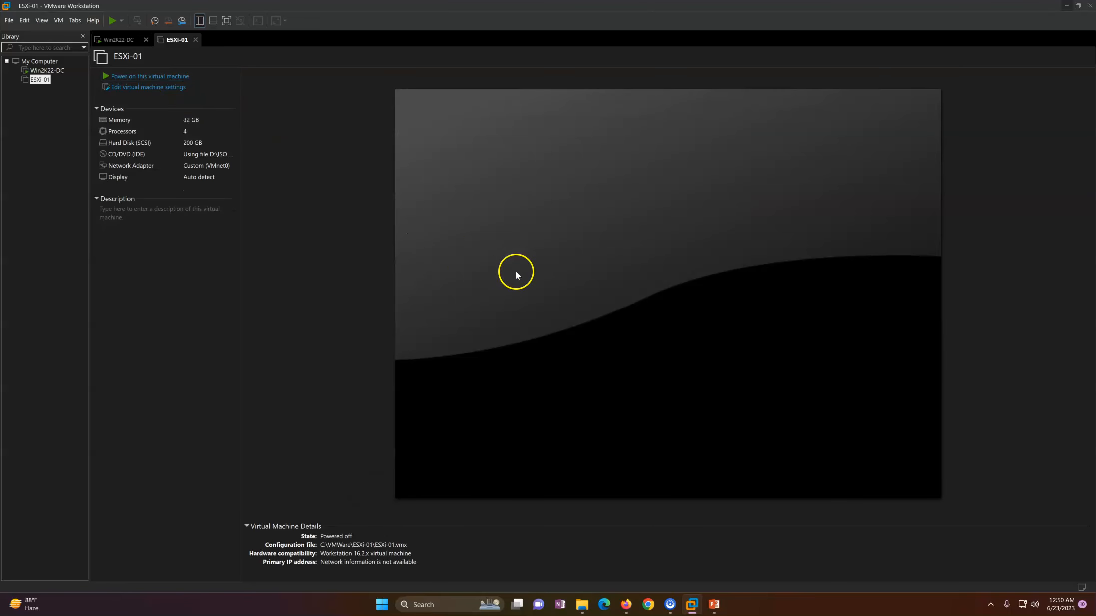
Step: Power on ESXi-01 to boot the ESXi installer and dismiss the install hint
{"action": "left_click", "coordinate": [515, 275]}
{"action": "left_click", "coordinate": [523, 271]}
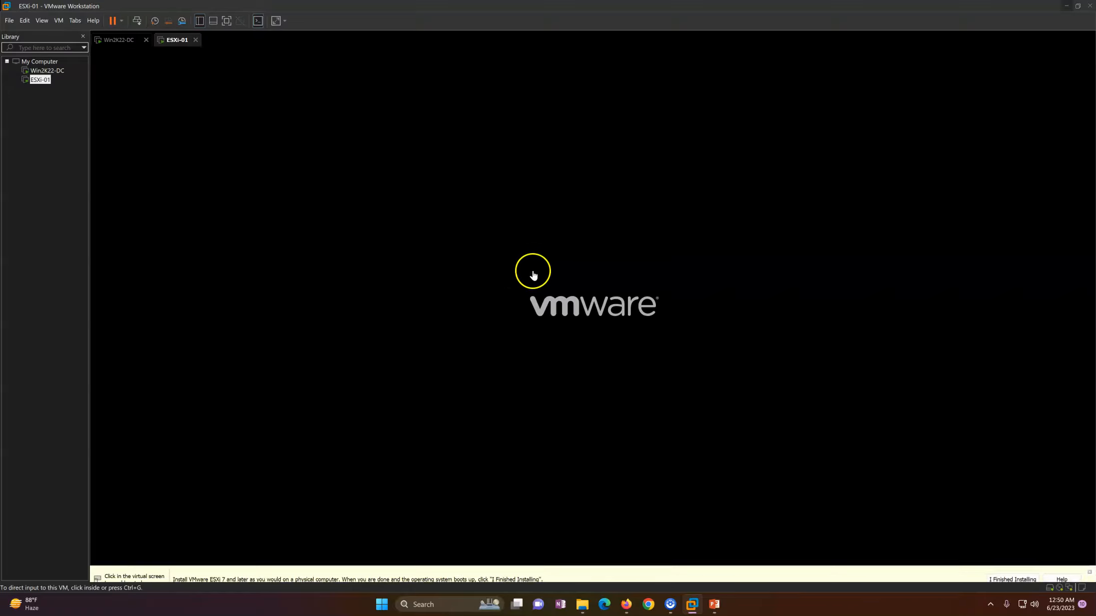
{"action": "key", "text": "ctrl+alt"}
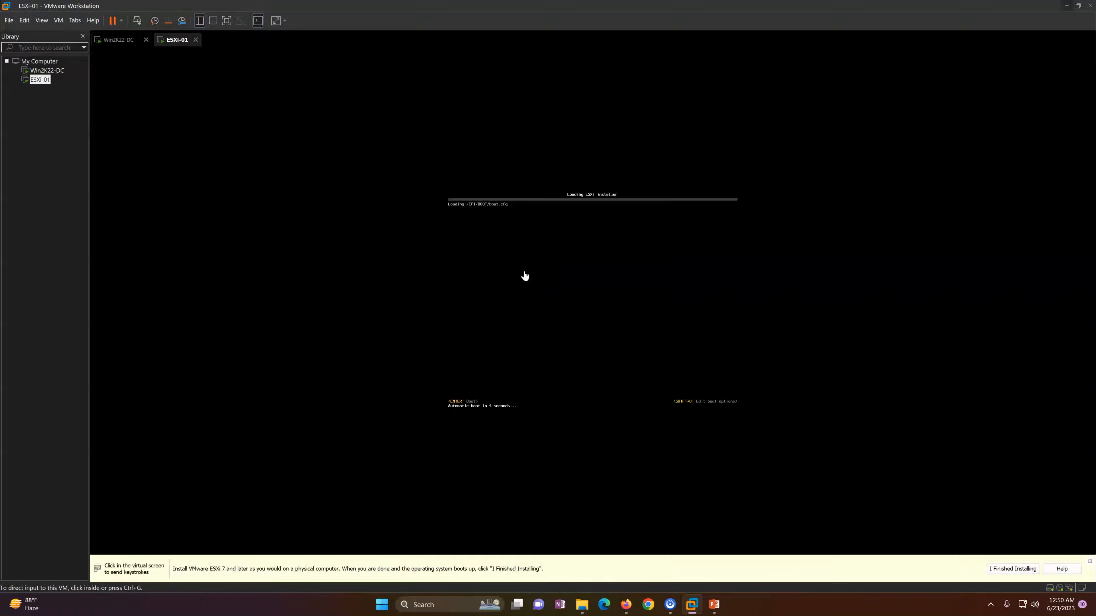
{"action": "left_click", "coordinate": [1090, 563]}
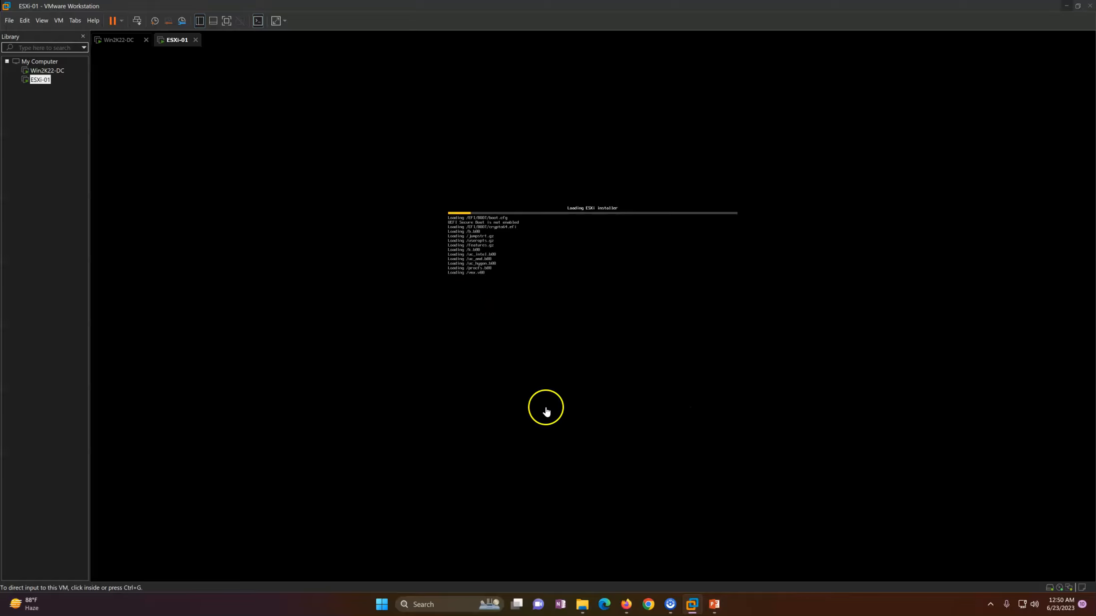
Step: Open DNS Manager on Win2K22-DC, maximized, showing the labshandson.lan forward lookup zone
{"action": "left_click", "coordinate": [120, 41]}
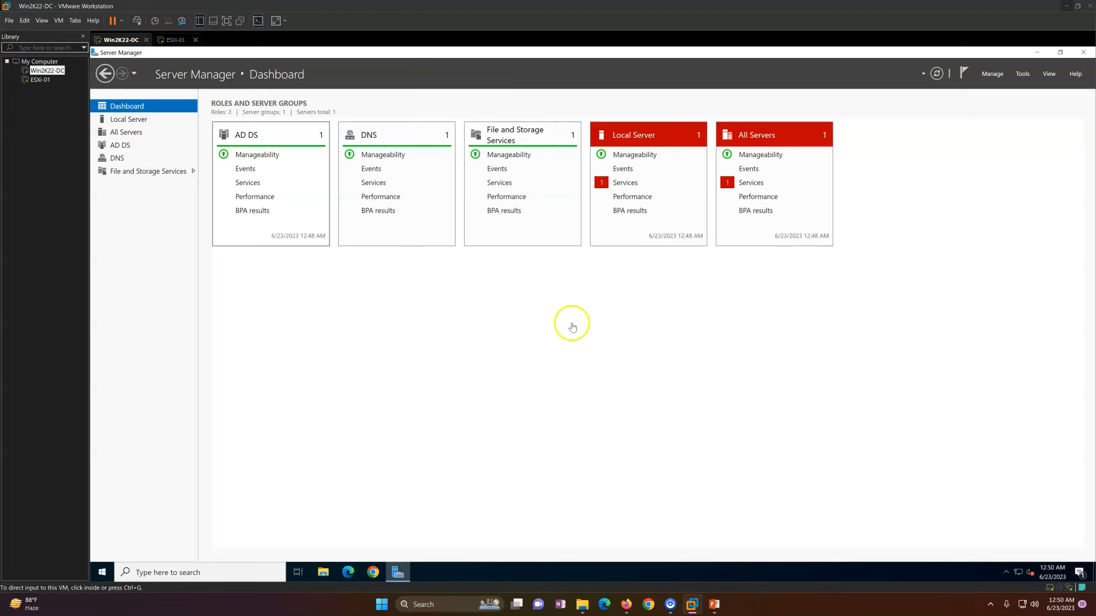
{"action": "left_click", "coordinate": [1024, 74]}
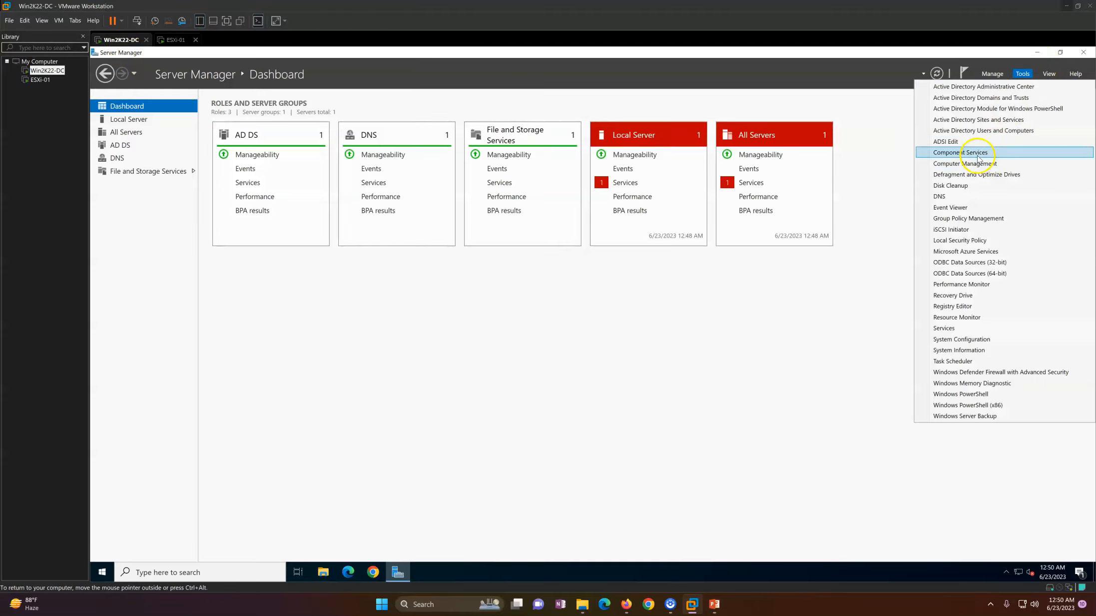
{"action": "left_click", "coordinate": [954, 203]}
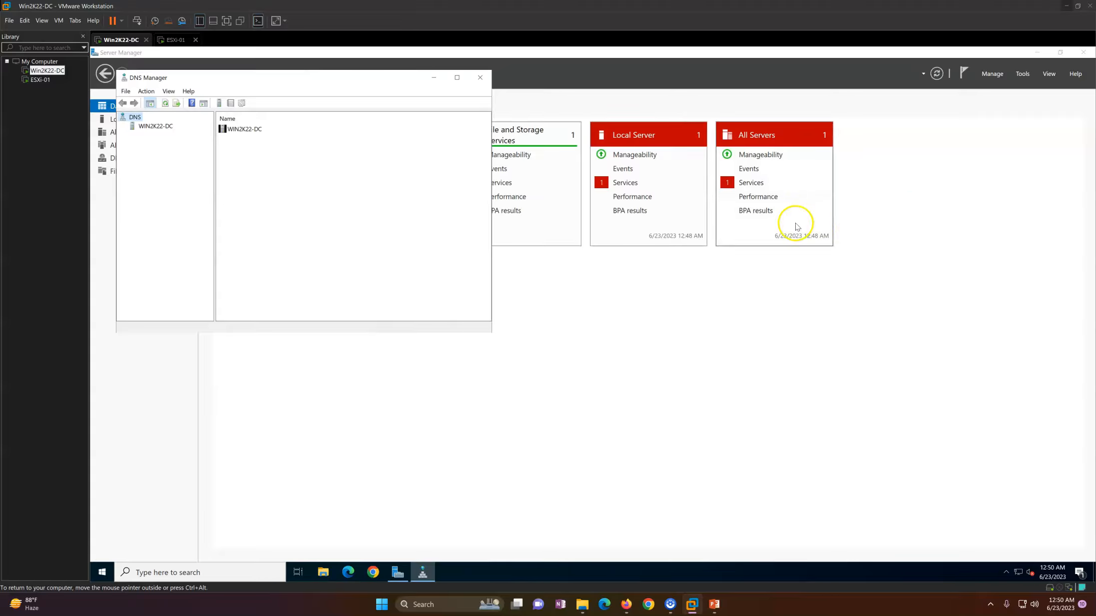
{"action": "left_click", "coordinate": [457, 79]}
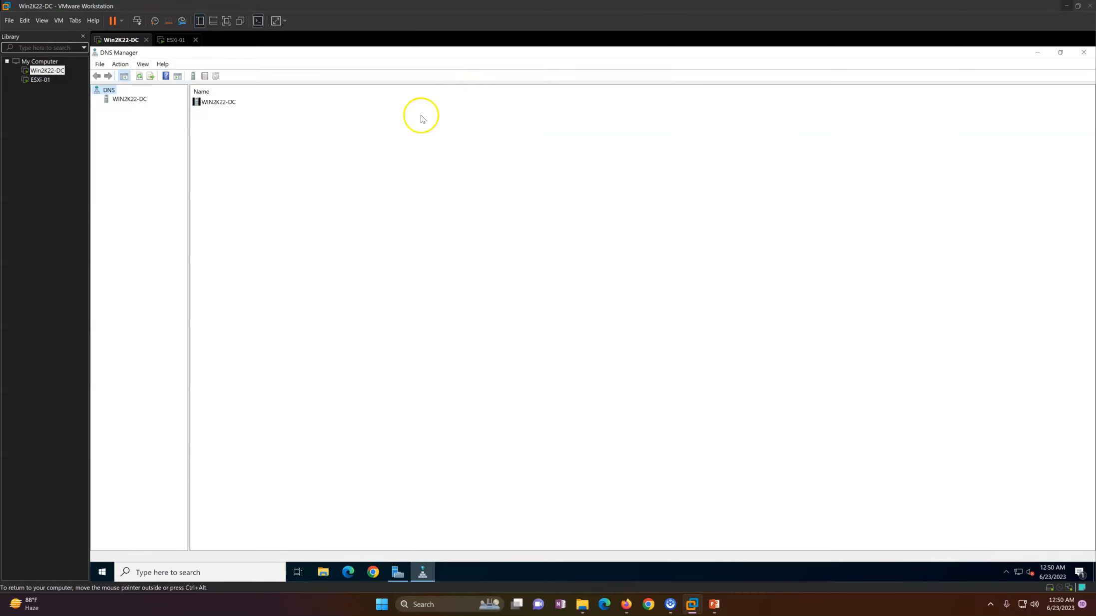
{"action": "double_click", "coordinate": [220, 101]}
{"action": "double_click", "coordinate": [219, 102]}
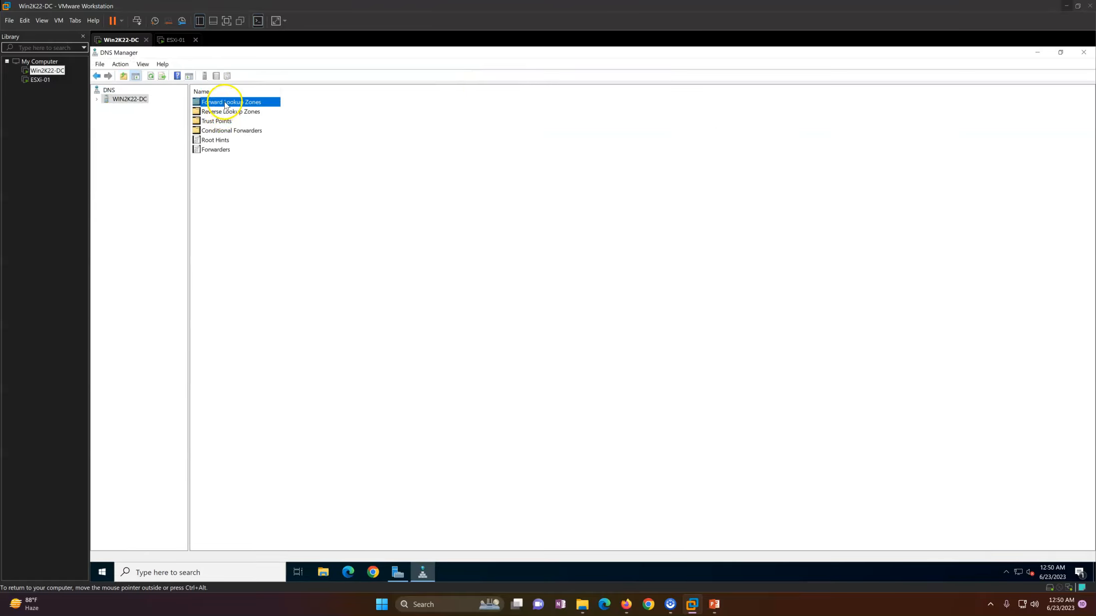
{"action": "double_click", "coordinate": [222, 111]}
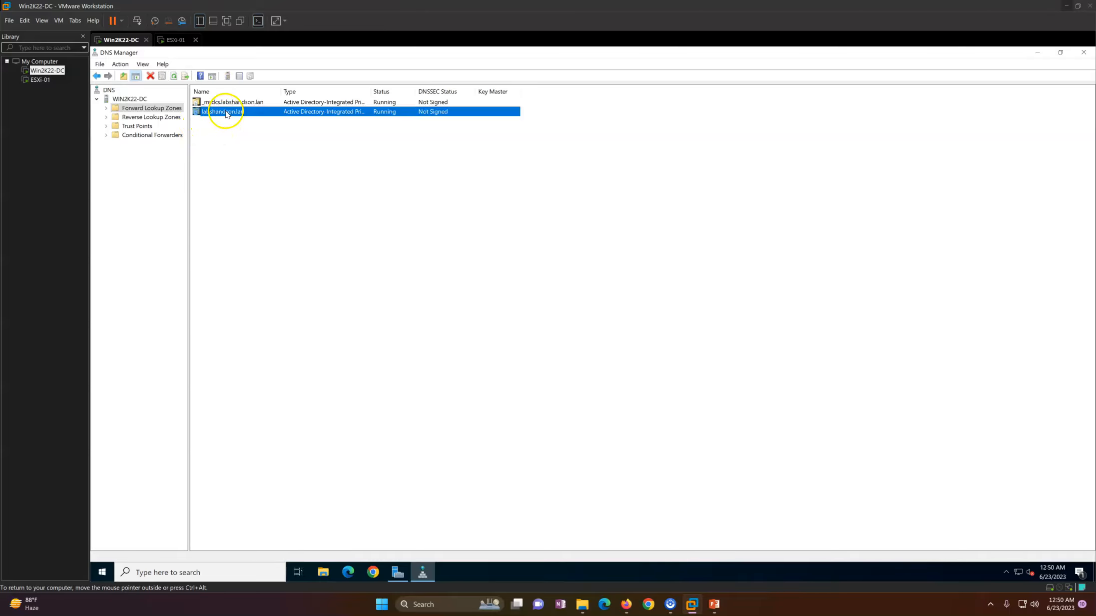
Step: Begin a new host record esxi-01 with IP 192.168.0.11, checking the slide for addresses
{"action": "right_click", "coordinate": [298, 301]}
{"action": "left_click", "coordinate": [343, 331]}
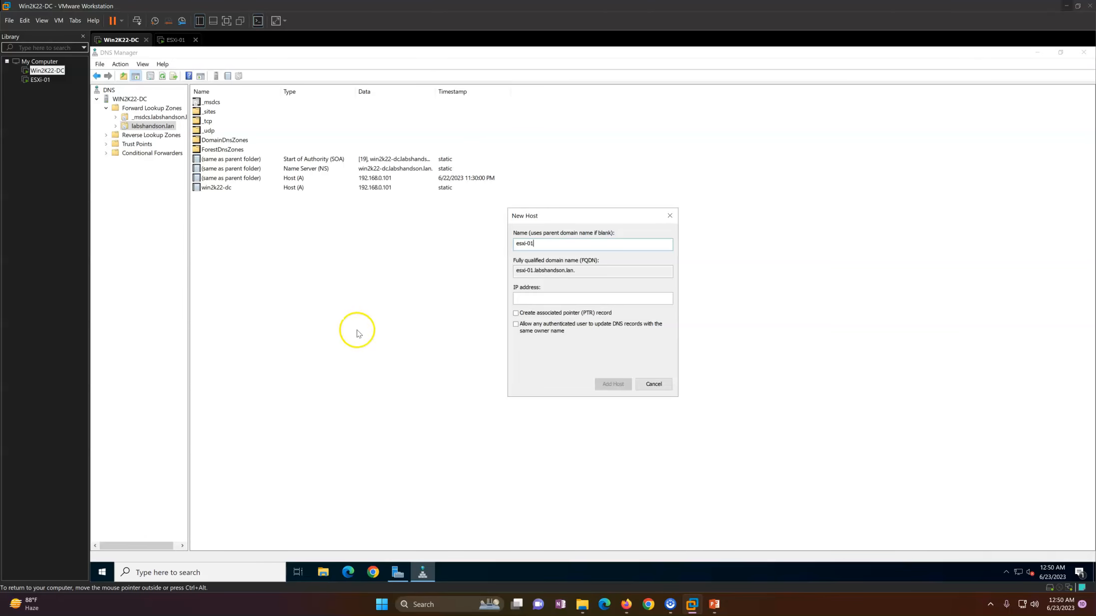
{"action": "left_click", "coordinate": [522, 298]}
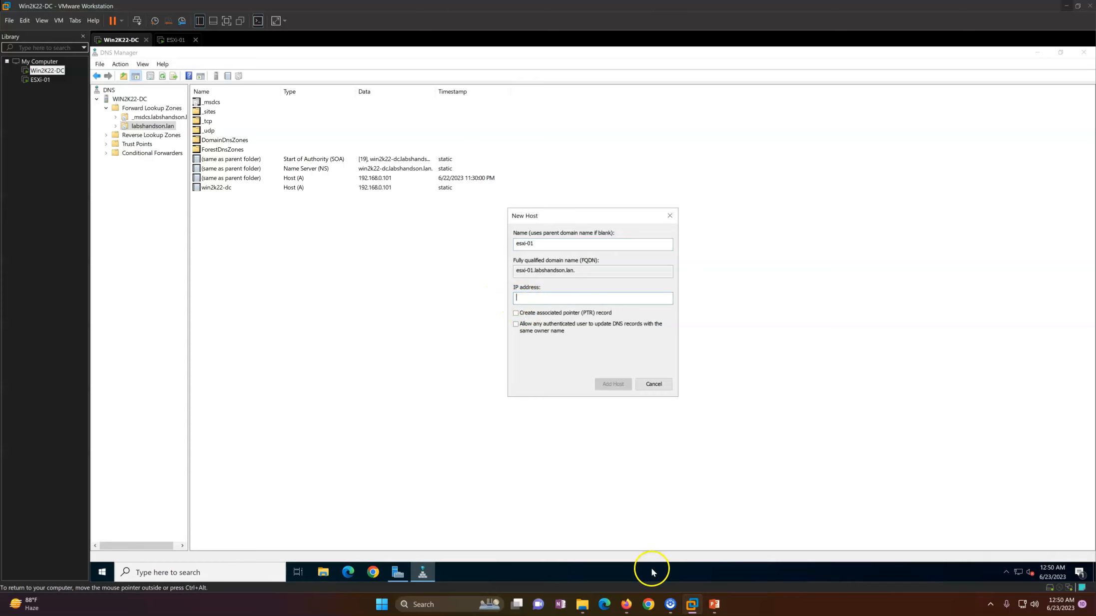
{"action": "left_click", "coordinate": [714, 604]}
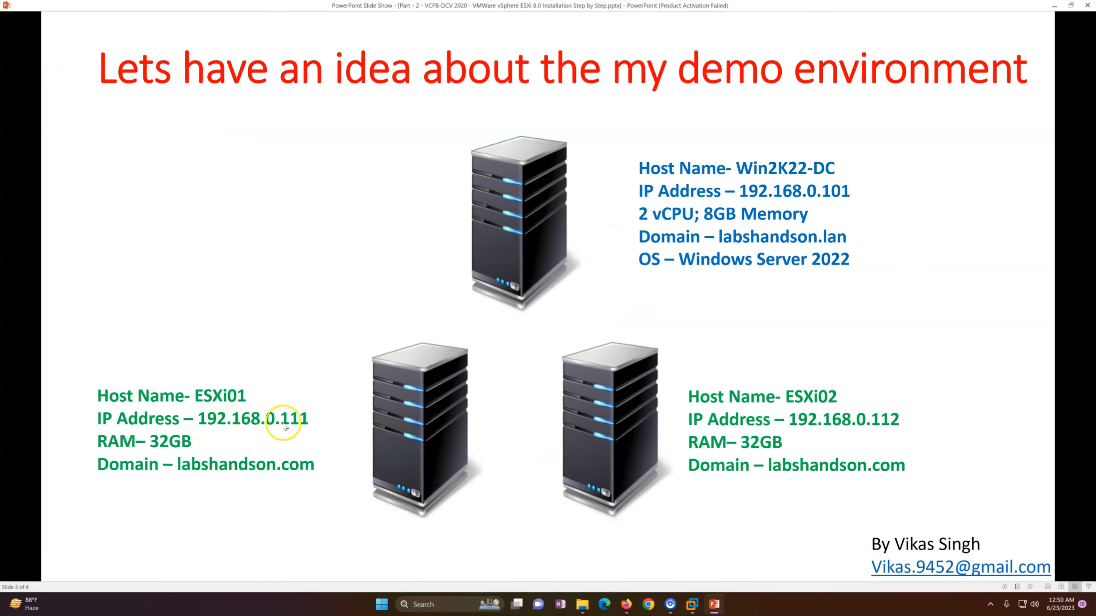
{"action": "left_click", "coordinate": [714, 604]}
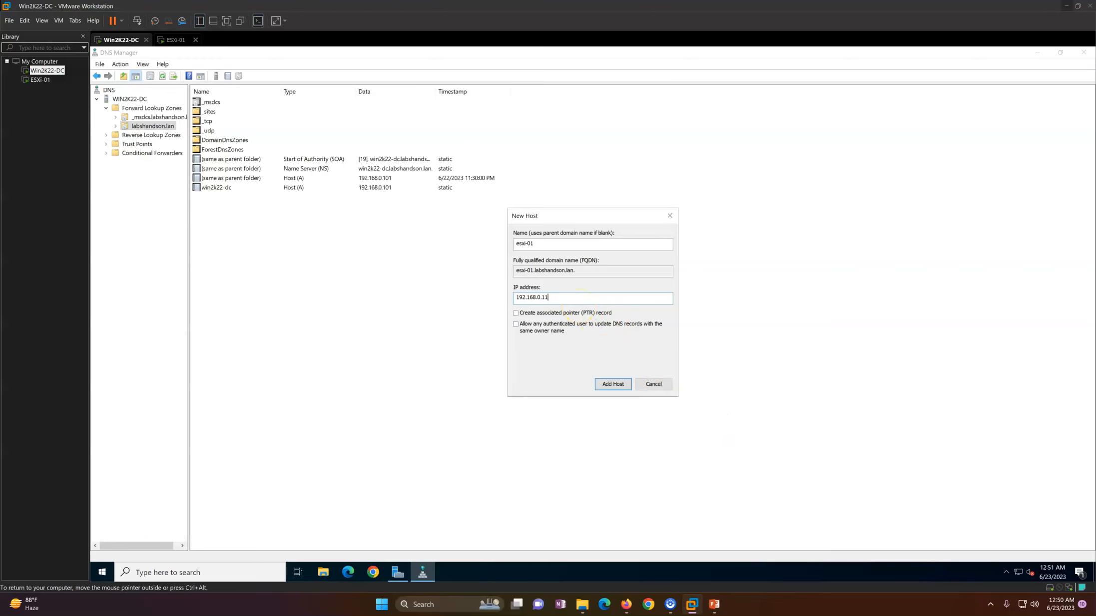
Step: Add host records esxi-01 (192.168.0.11), esxi-02 (192.168.0.112) and esxi-03 (192.168.0.113)
{"action": "left_click", "coordinate": [613, 384]}
{"action": "left_click", "coordinate": [654, 383]}
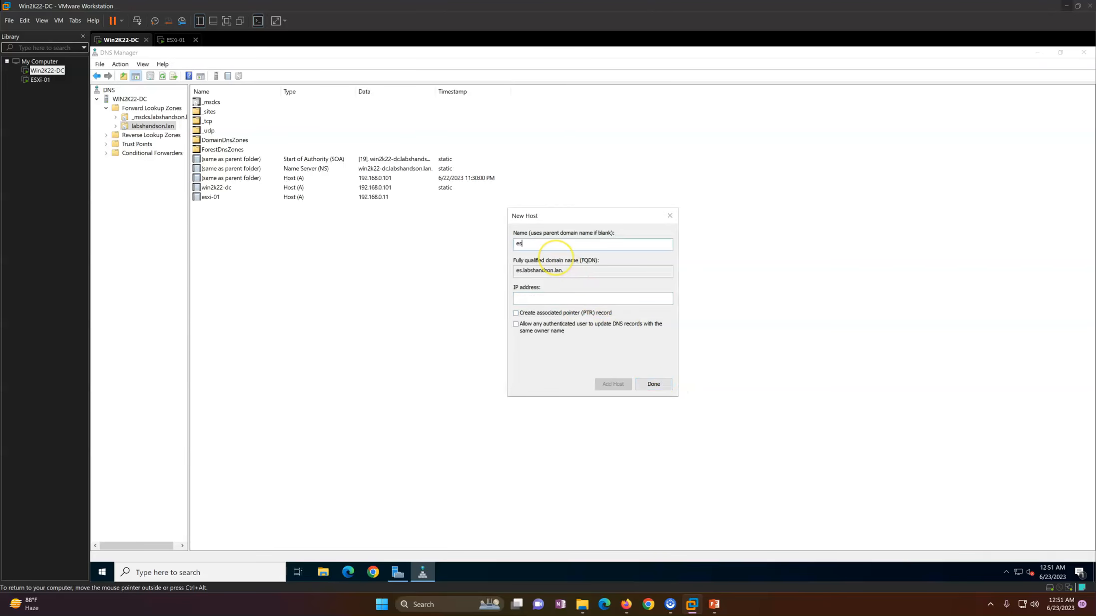
{"action": "key", "text": "Tab"}
{"action": "key", "text": "Tab"}
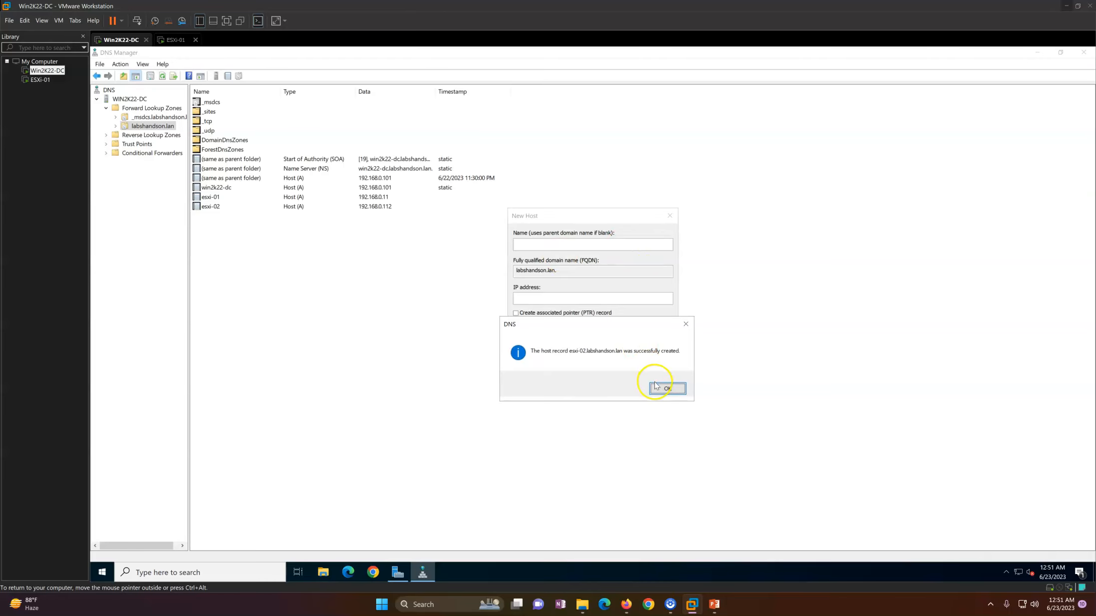
{"action": "left_click", "coordinate": [663, 386]}
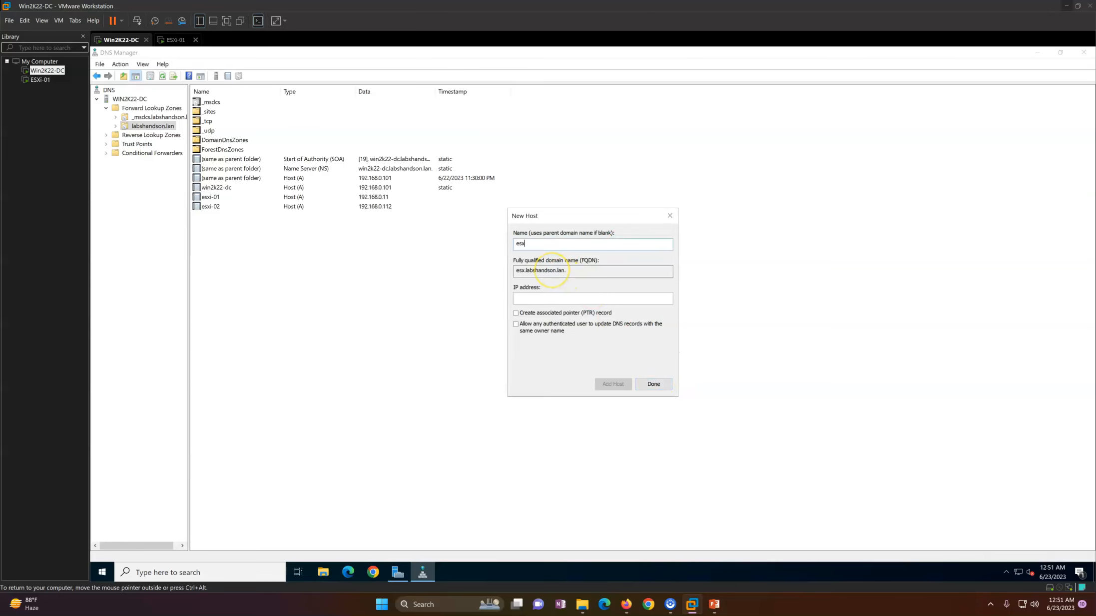
{"action": "key", "text": "Tab"}
{"action": "key", "text": "Tab"}
{"action": "type", "text": "192.168.0.112"}
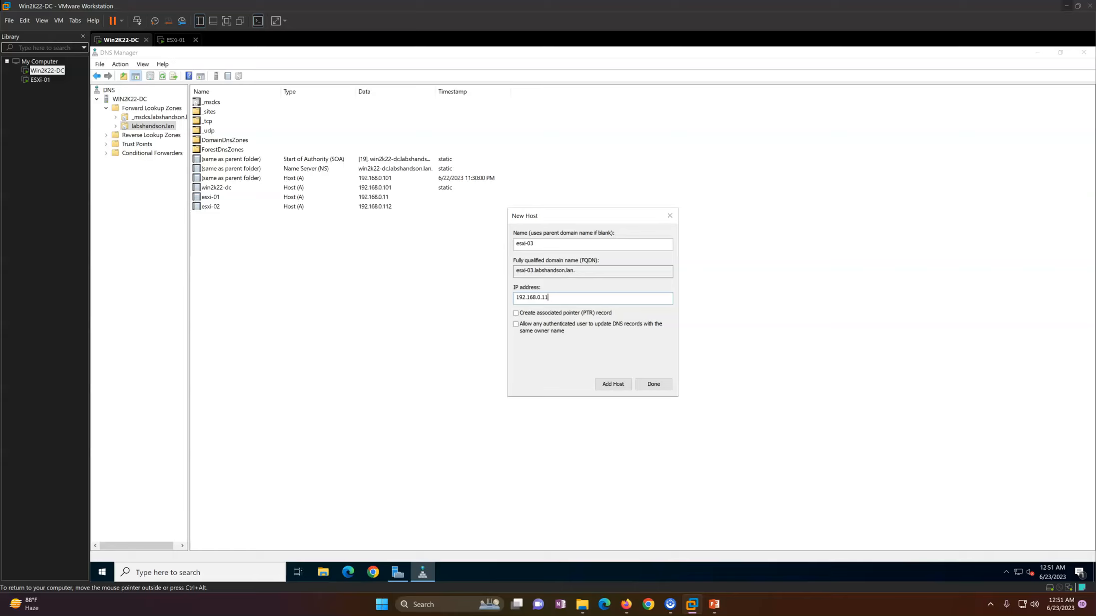
{"action": "key", "text": "Return"}
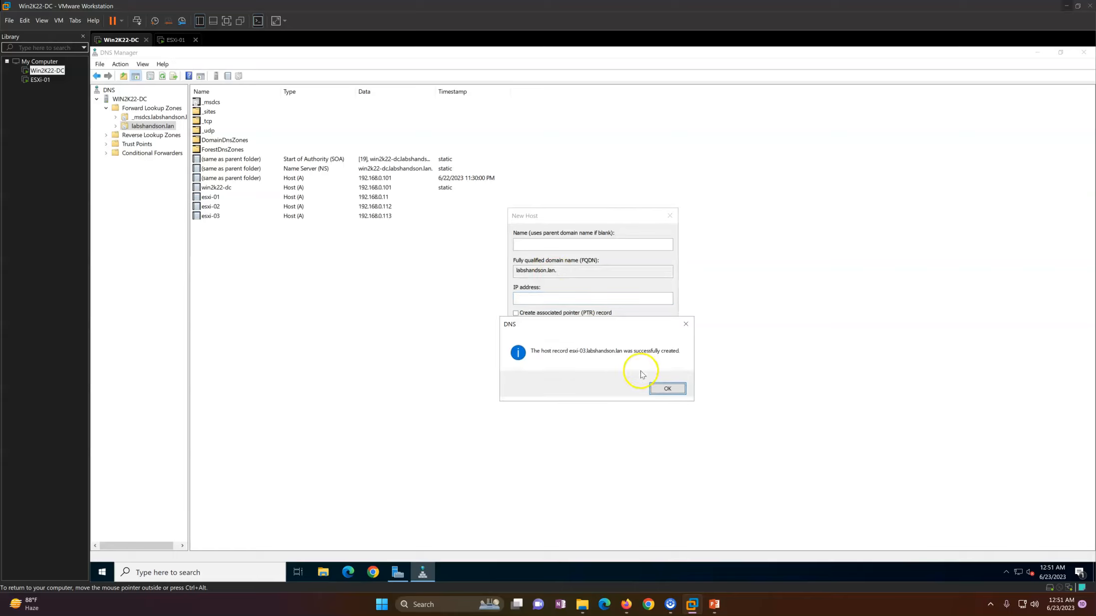
{"action": "left_click", "coordinate": [667, 389]}
Step: Fill in another host name and pasted IP, then close the New Host dialog
{"action": "type", "text": "192.168.0.112"}
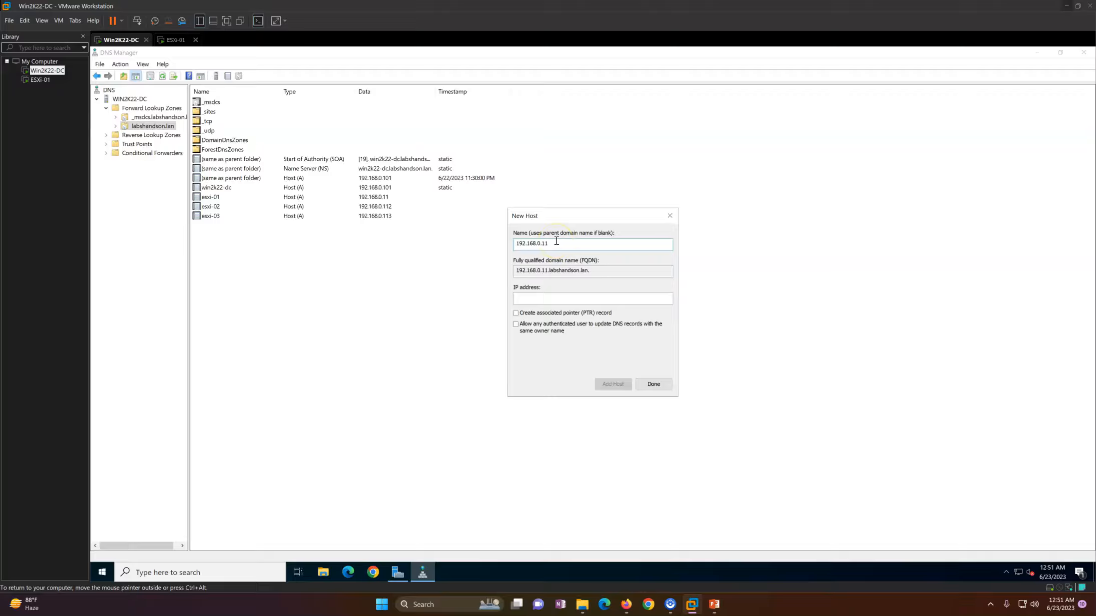
{"action": "key", "text": "Tab"}
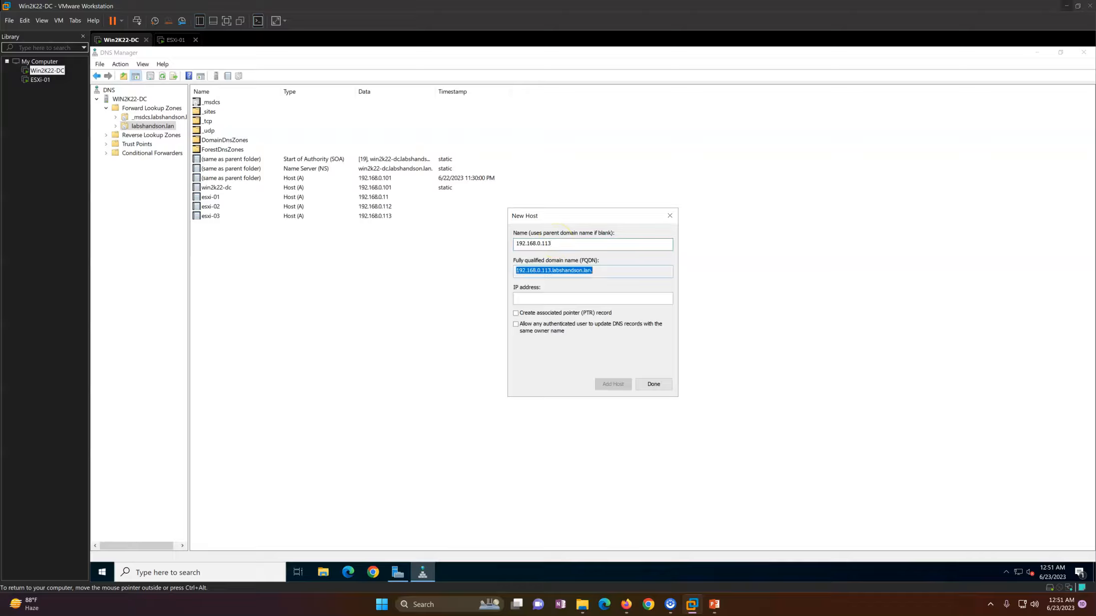
{"action": "key", "text": "shift+Tab"}
{"action": "type", "text": "esx"}
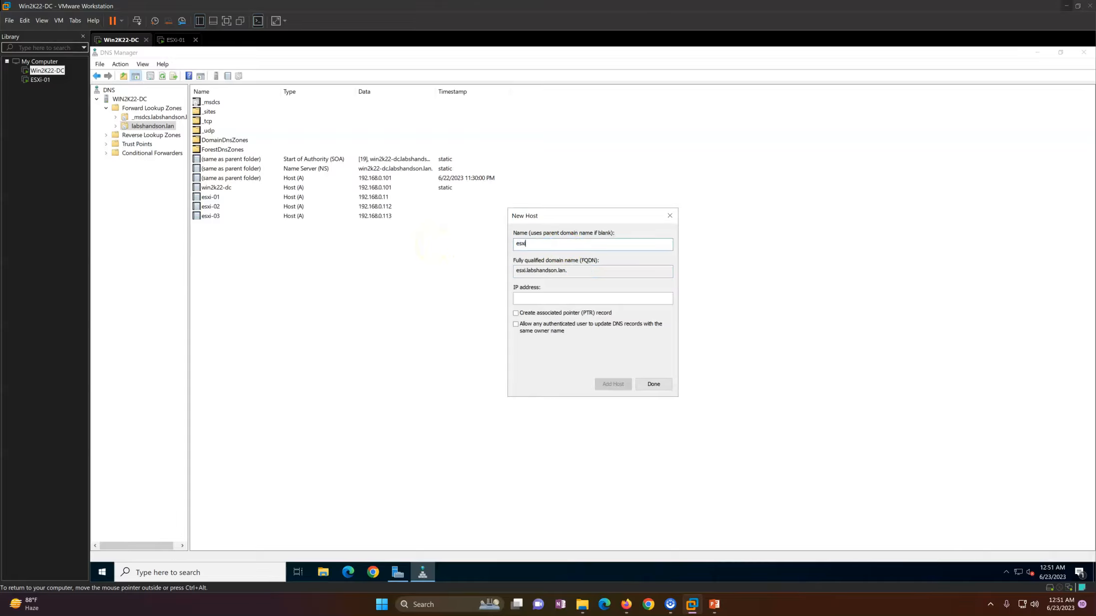
{"action": "key", "text": "Tab"}
{"action": "key", "text": "Tab"}
{"action": "type", "text": "192.168.0.112"}
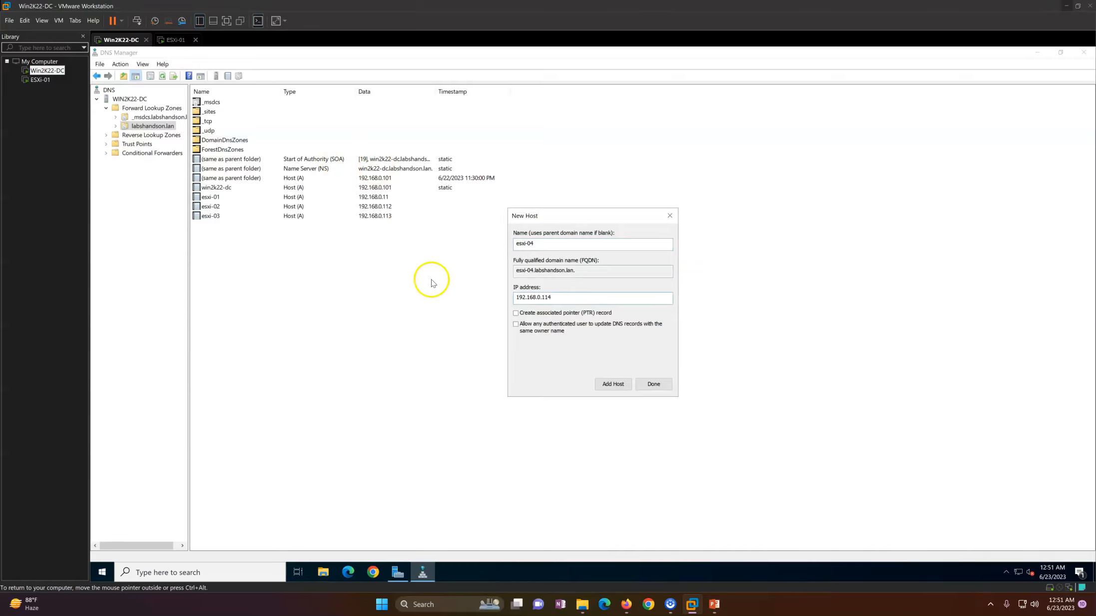
{"action": "left_click", "coordinate": [653, 385]}
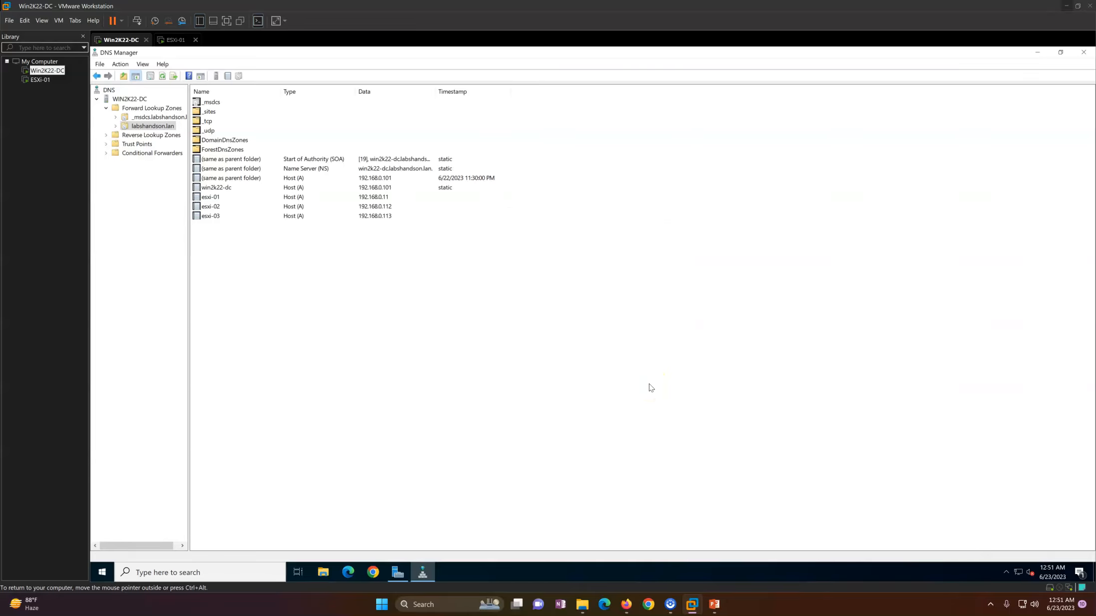
Step: Add host record esxi-04 at 192.168.0.114 to labshandson.lan and close the New Host dialog
{"action": "right_click", "coordinate": [275, 289]}
{"action": "left_click", "coordinate": [320, 316]}
{"action": "left_click", "coordinate": [527, 298]}
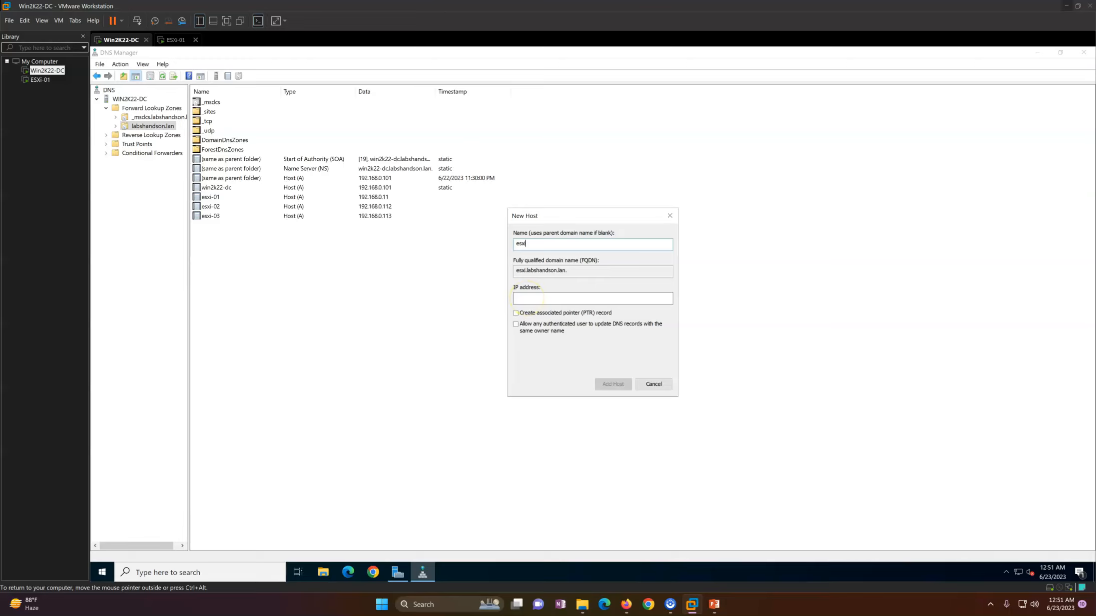
{"action": "type", "text": "esxi-04"}
{"action": "left_click", "coordinate": [528, 298]}
{"action": "type", "text": "192.168.0.112"}
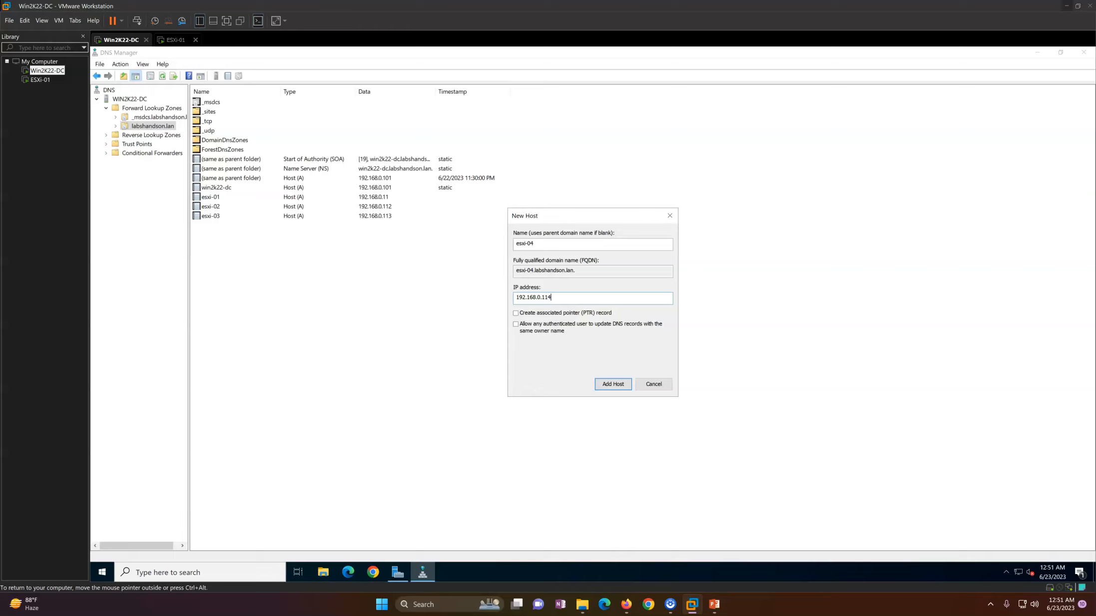
{"action": "left_click", "coordinate": [612, 384]}
{"action": "left_click", "coordinate": [652, 390]}
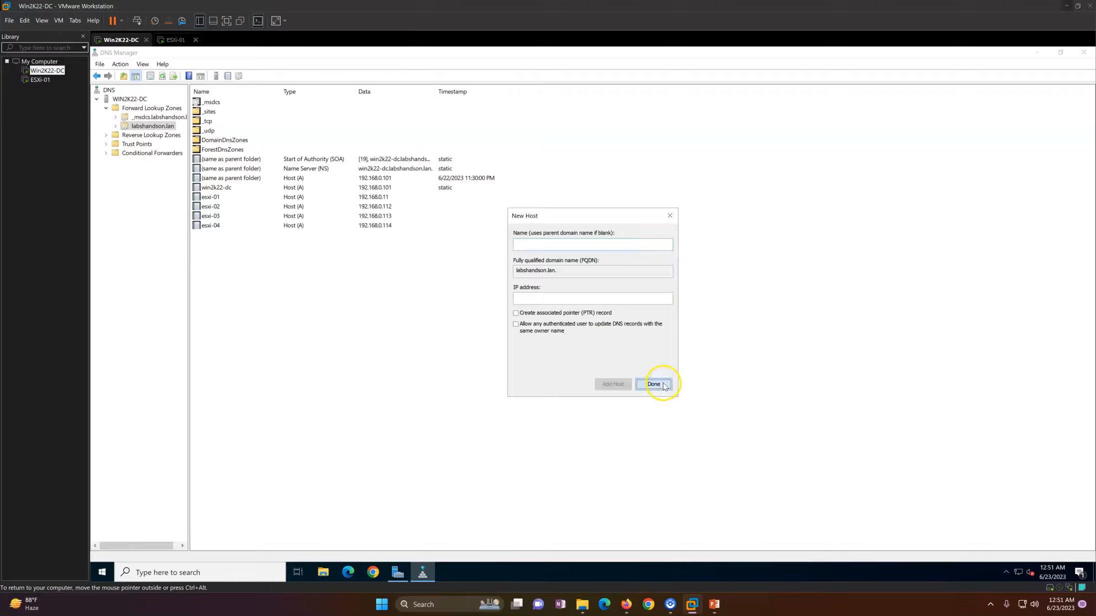
{"action": "left_click", "coordinate": [664, 385]}
Step: Refresh the zone to review the new host records, then return to ESXi-01
{"action": "right_click", "coordinate": [401, 296]}
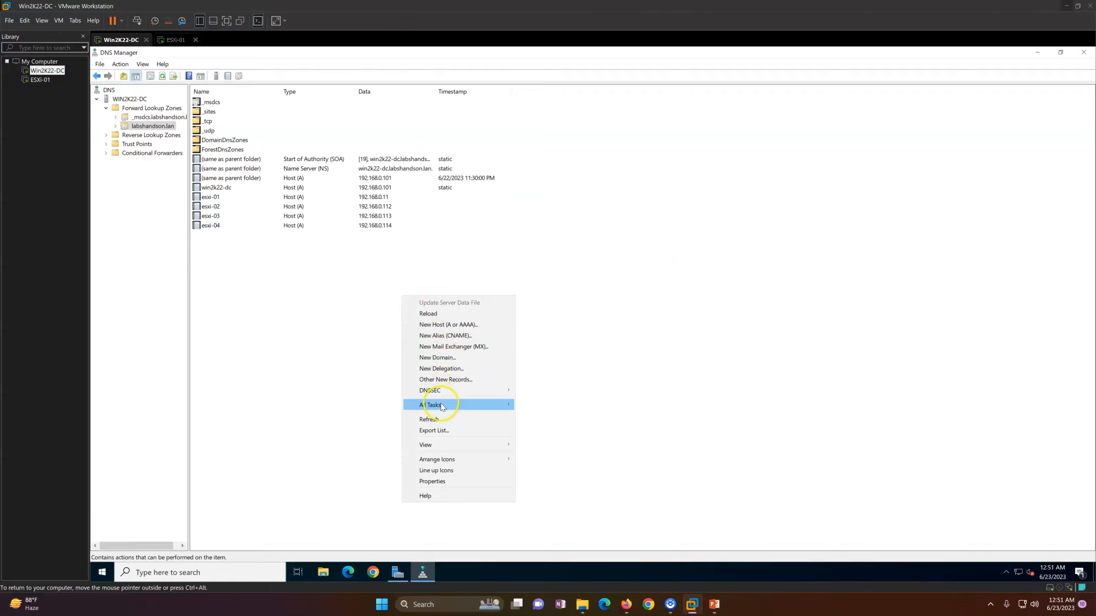
{"action": "left_click", "coordinate": [430, 419]}
{"action": "left_click_drag", "start_coordinate": [236, 260], "coordinate": [219, 188]}
{"action": "left_click", "coordinate": [275, 310]}
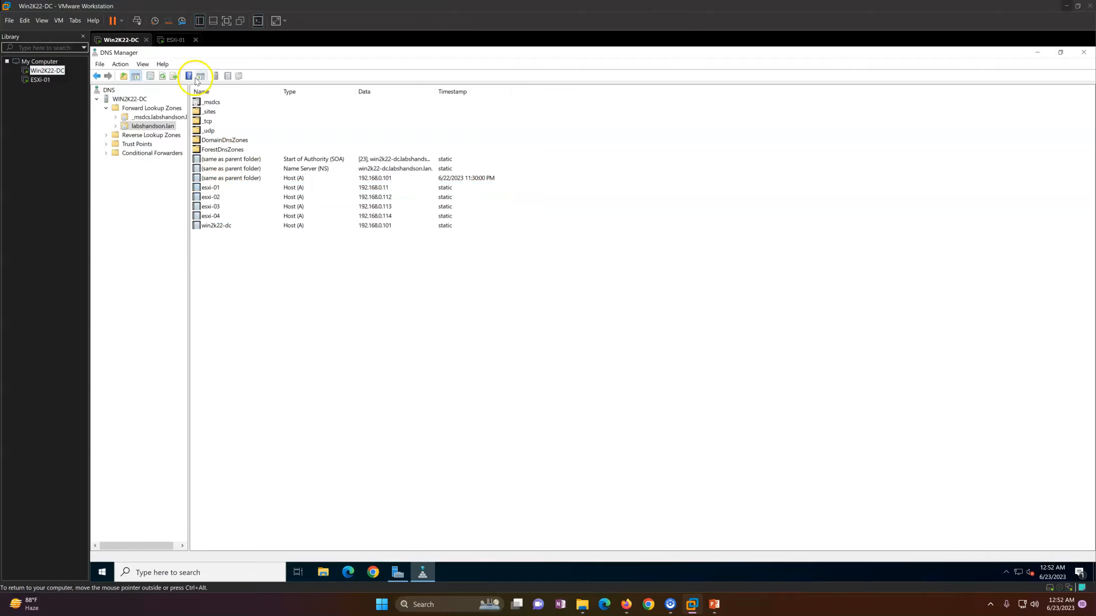
{"action": "left_click", "coordinate": [174, 40]}
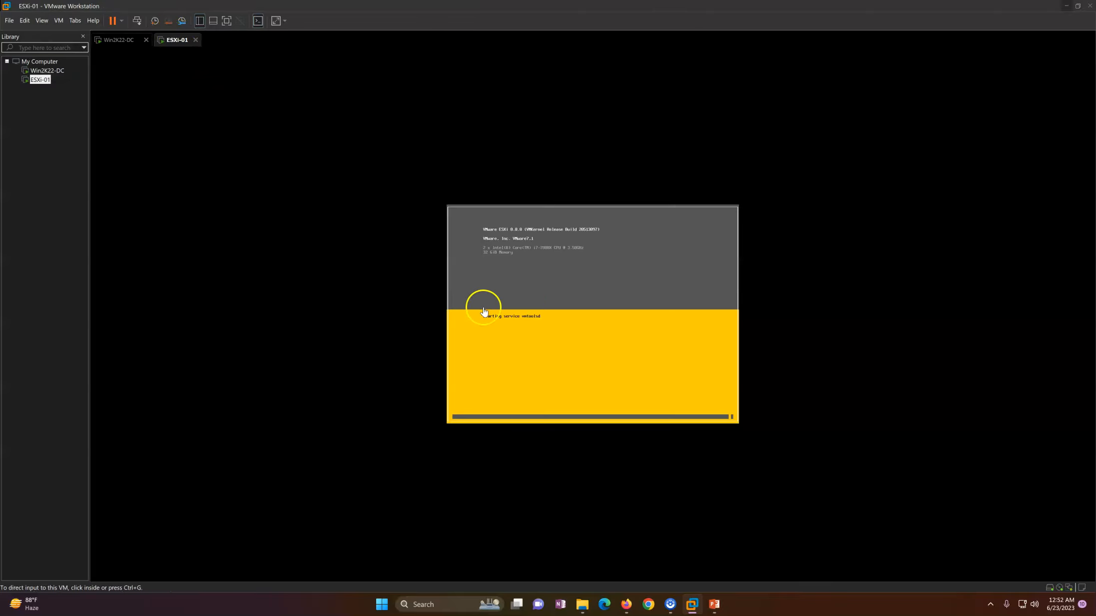
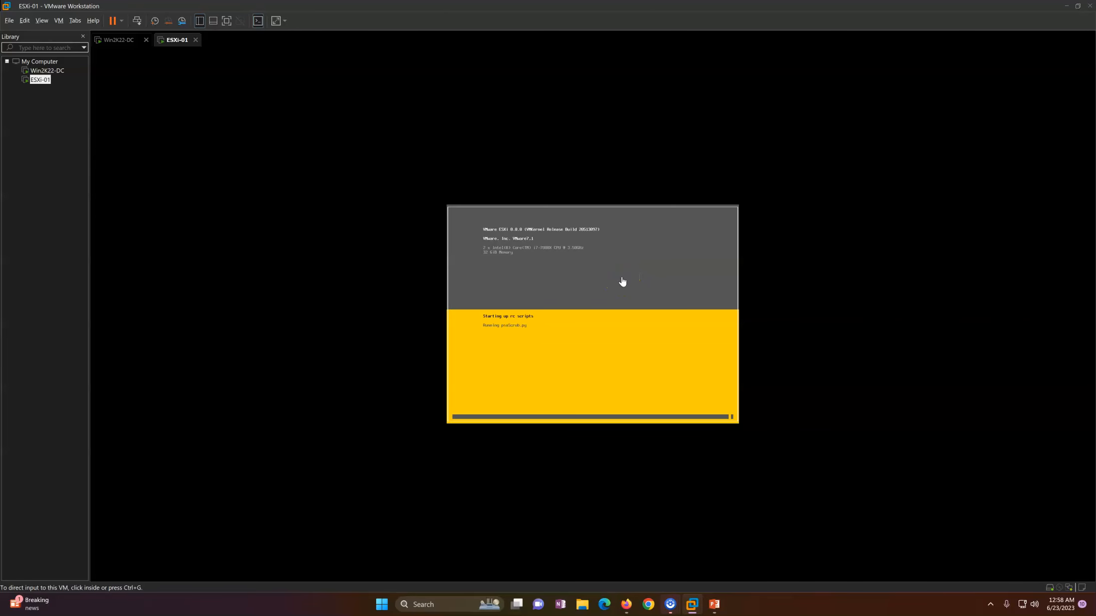
Step: Log in to the ESXi-01 console as root to reach System Customization
{"action": "left_click", "coordinate": [514, 298]}
{"action": "key", "text": "ctrl+alt"}
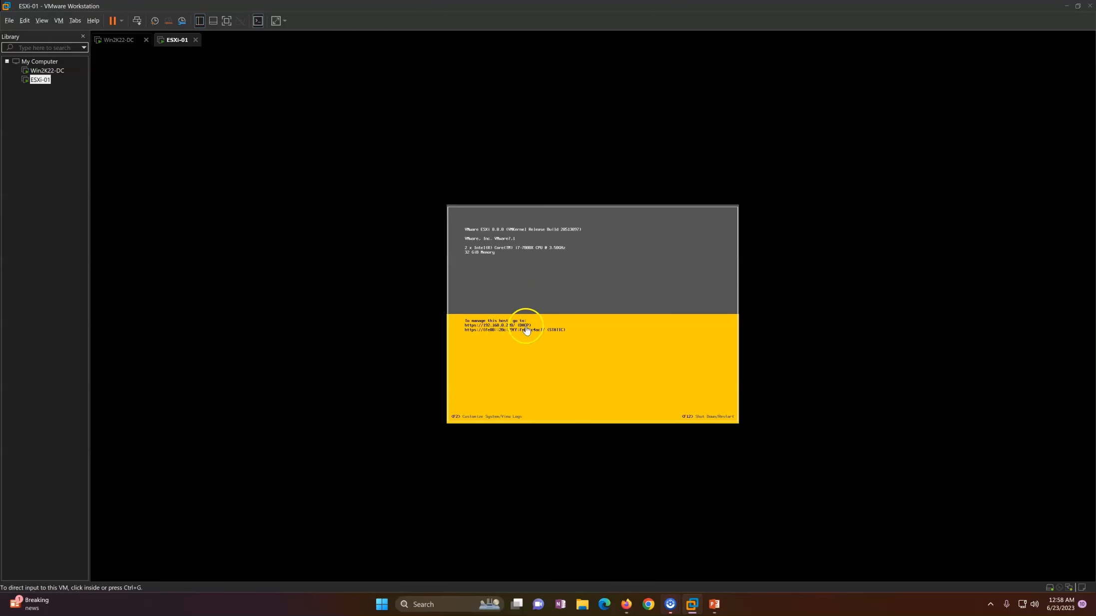
{"action": "left_click", "coordinate": [512, 290]}
{"action": "key", "text": "F2"}
{"action": "key", "text": "Tab"}
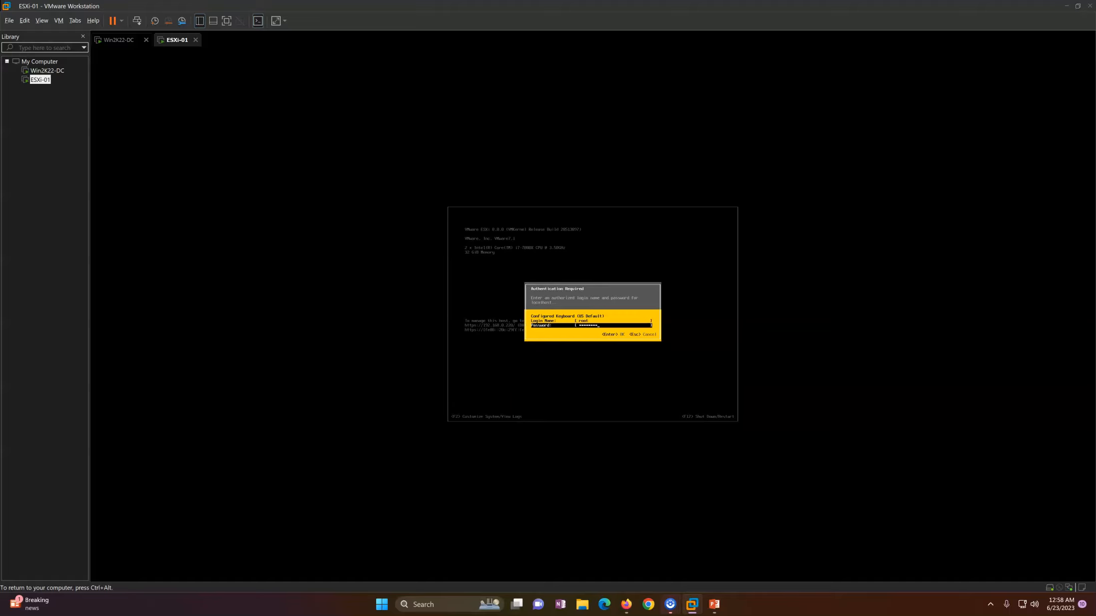
{"action": "key", "text": "Return"}
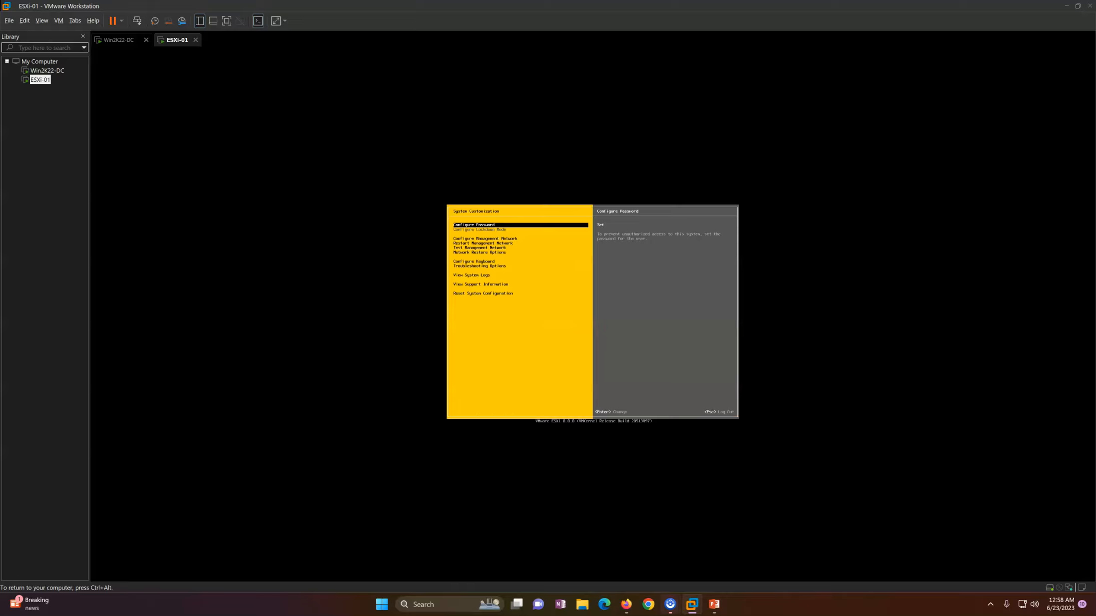
Step: Set ESXi-01's management IPv4 to static 192.168.0.111 with gateway 192.168.0.1
{"action": "key", "text": "Down"}
{"action": "key", "text": "Down"}
{"action": "key", "text": "Up"}
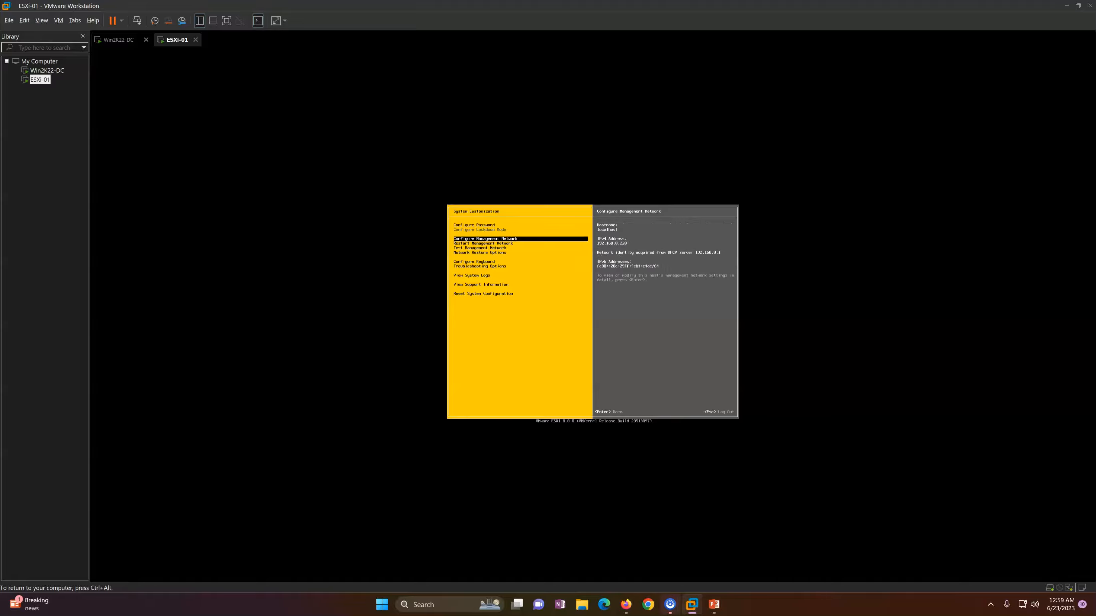
{"action": "key", "text": "Return"}
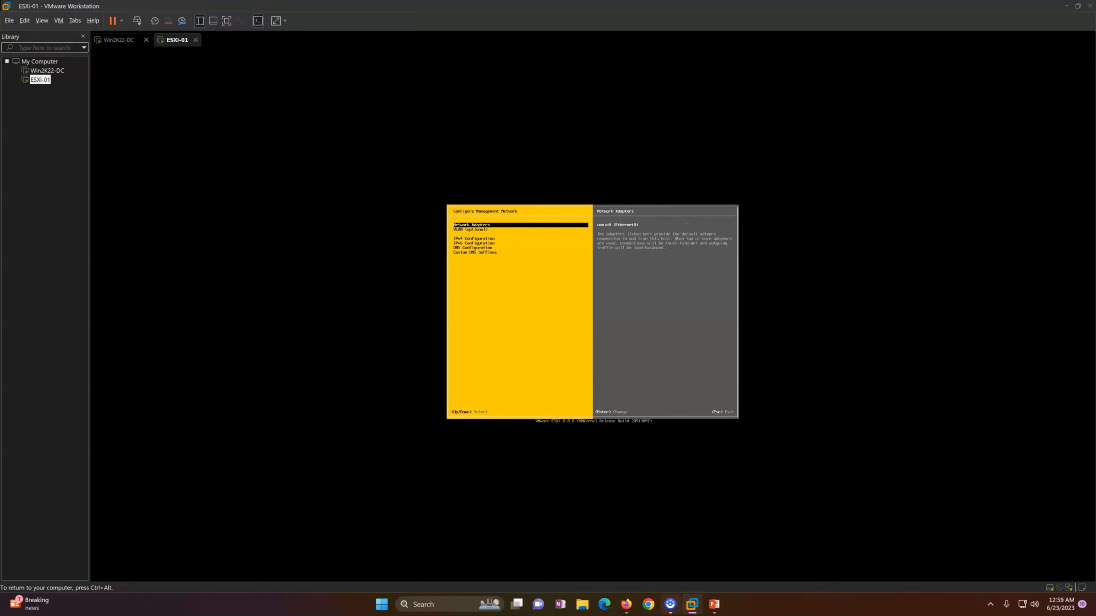
{"action": "key", "text": "Down"}
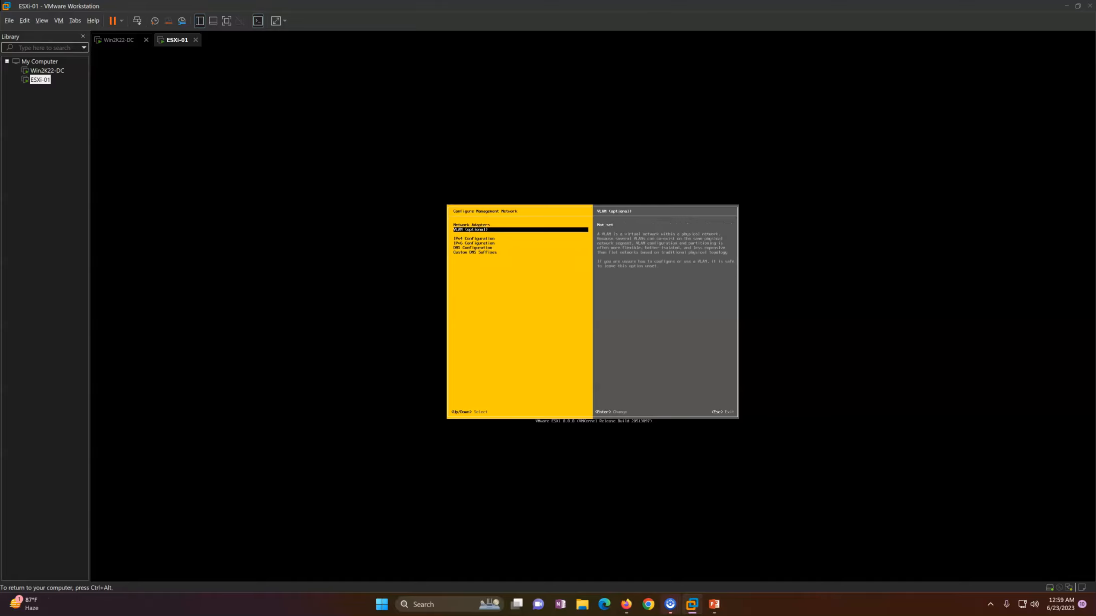
{"action": "key", "text": "Down"}
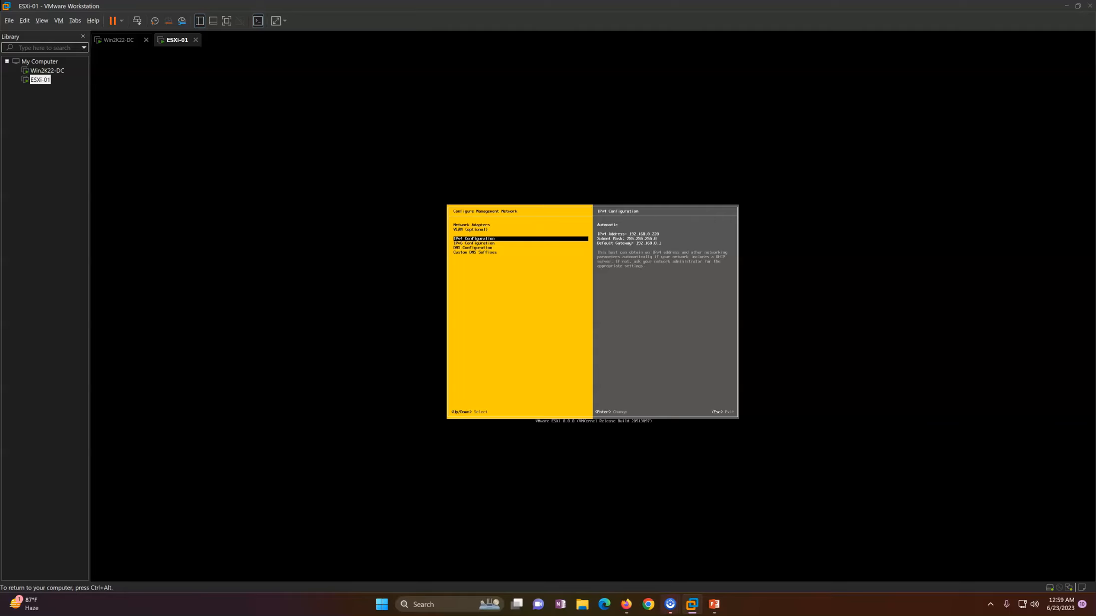
{"action": "key", "text": "Return"}
{"action": "key", "text": "Down"}
{"action": "key", "text": "Down"}
{"action": "key", "text": "space"}
{"action": "key", "text": "Down"}
{"action": "key", "text": "Right"}
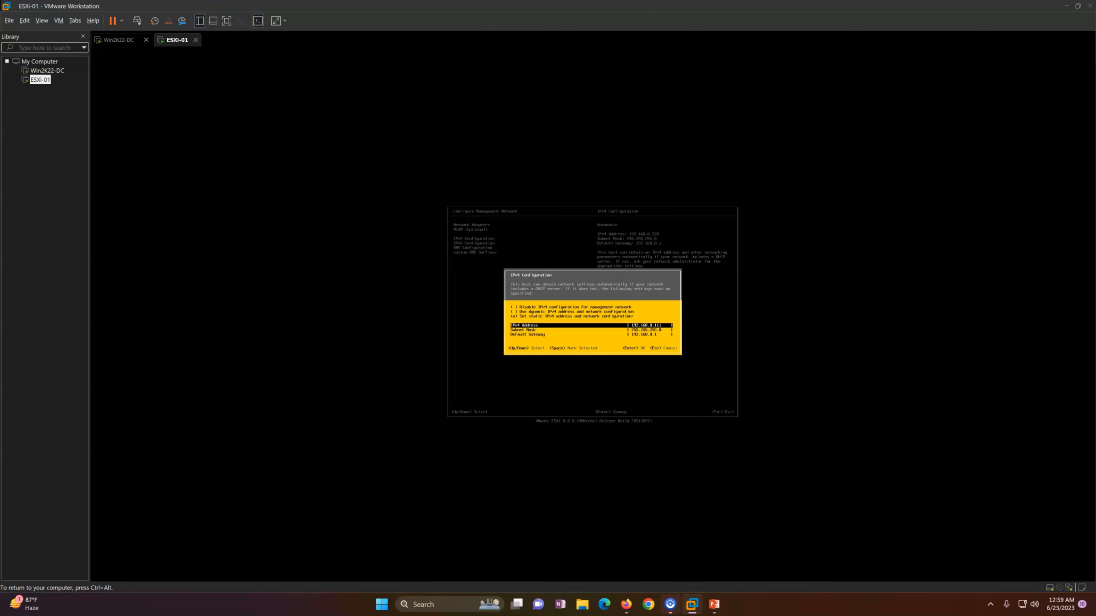
{"action": "key", "text": "Down"}
{"action": "key", "text": "Down"}
{"action": "key", "text": "Return"}
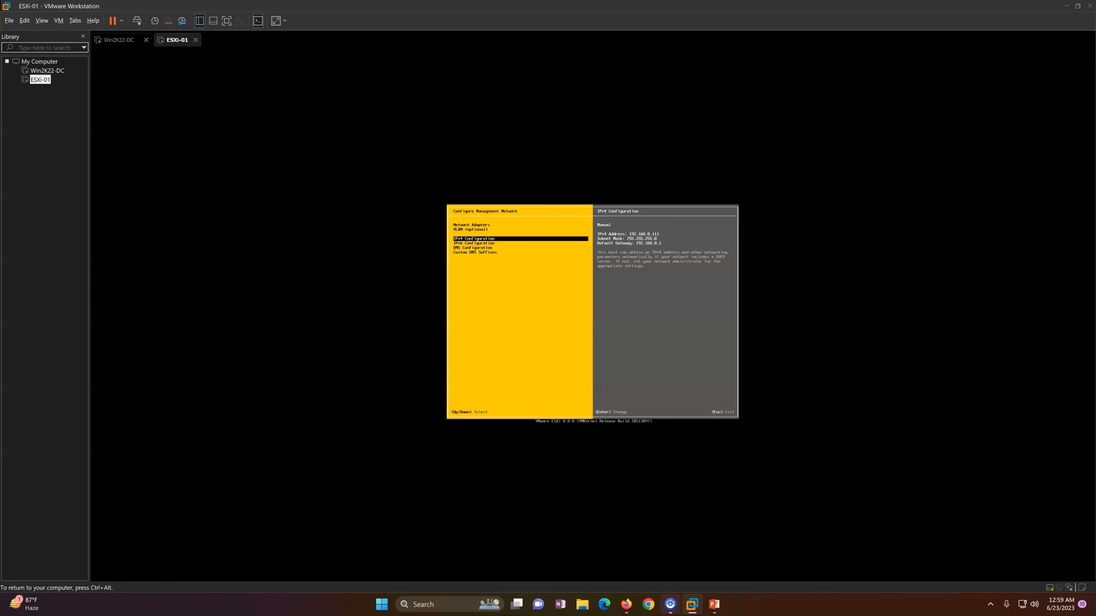
Step: Disable IPv6 on the management network and bring up DNS Configuration
{"action": "key", "text": "Down"}
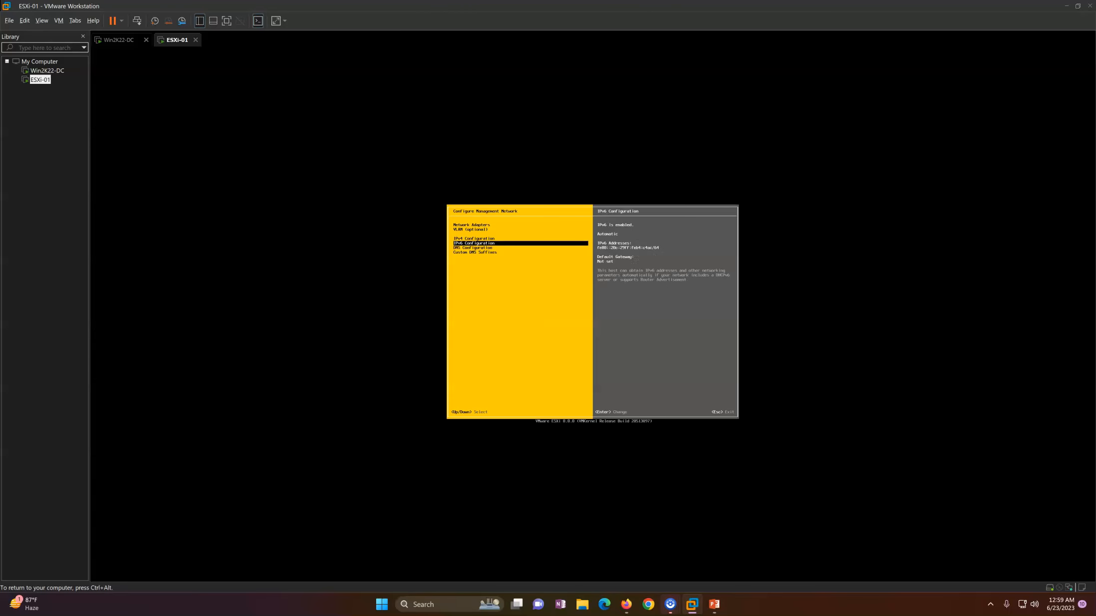
{"action": "key", "text": "Return"}
{"action": "key", "text": "space"}
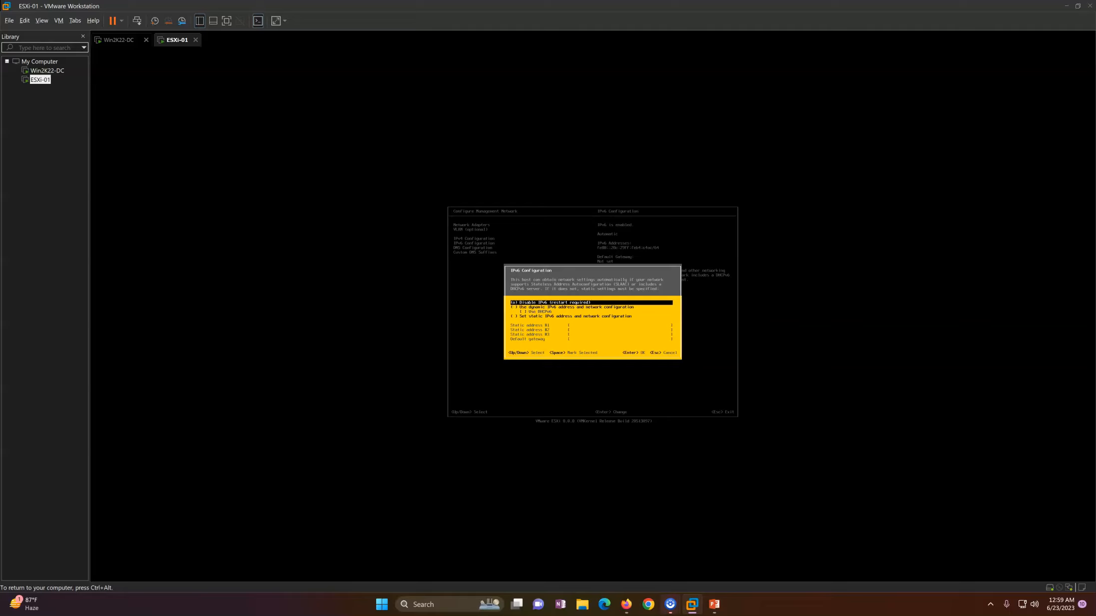
{"action": "key", "text": "Return"}
{"action": "key", "text": "Down"}
{"action": "key", "text": "Return"}
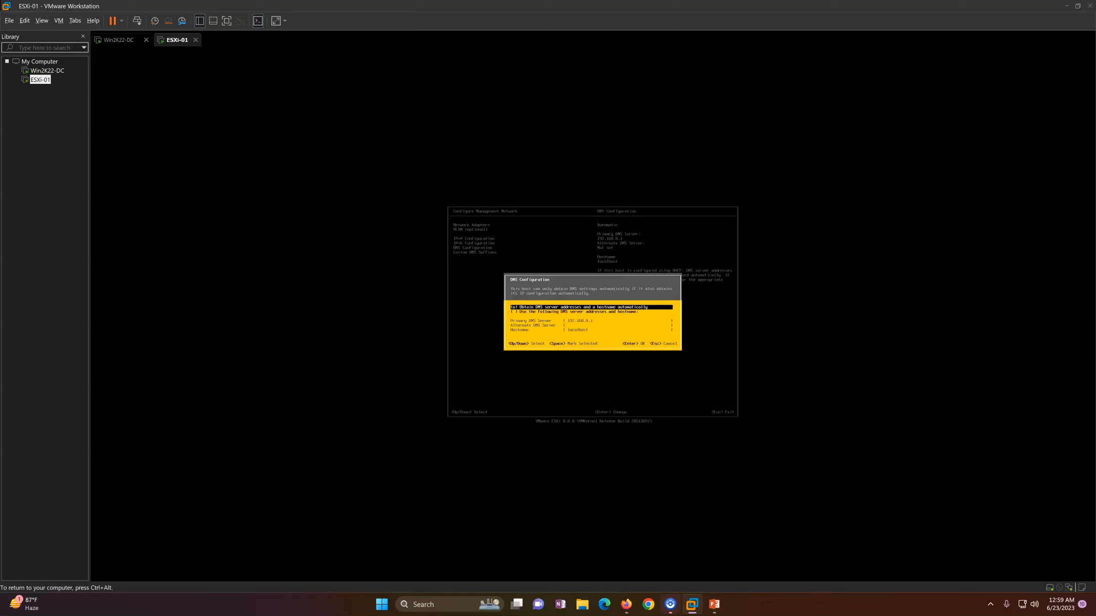
Step: Use manual DNS servers with primary 192.168.0.101 and alternate 192.168.0.1
{"action": "key", "text": "Down"}
{"action": "key", "text": "space"}
{"action": "key", "text": "Down"}
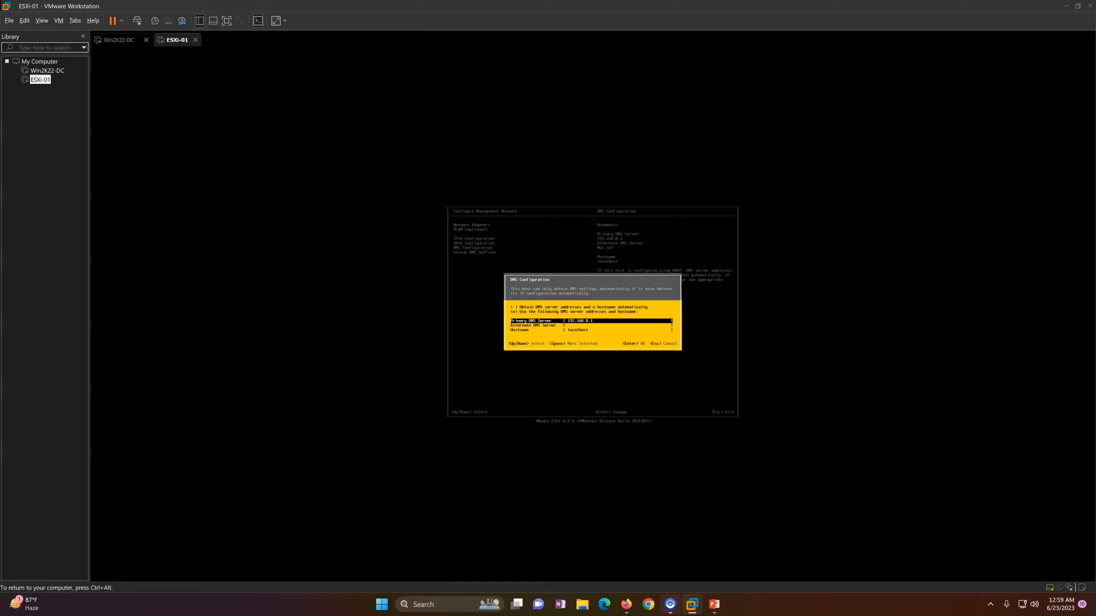
{"action": "key", "text": "ctrl+alt"}
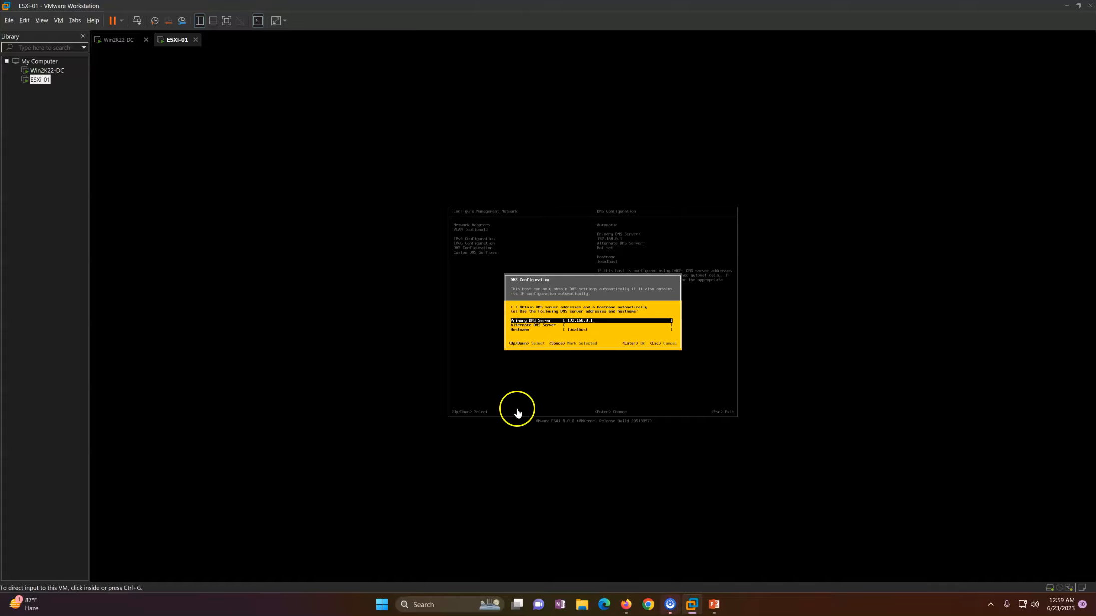
{"action": "left_click", "coordinate": [714, 604]}
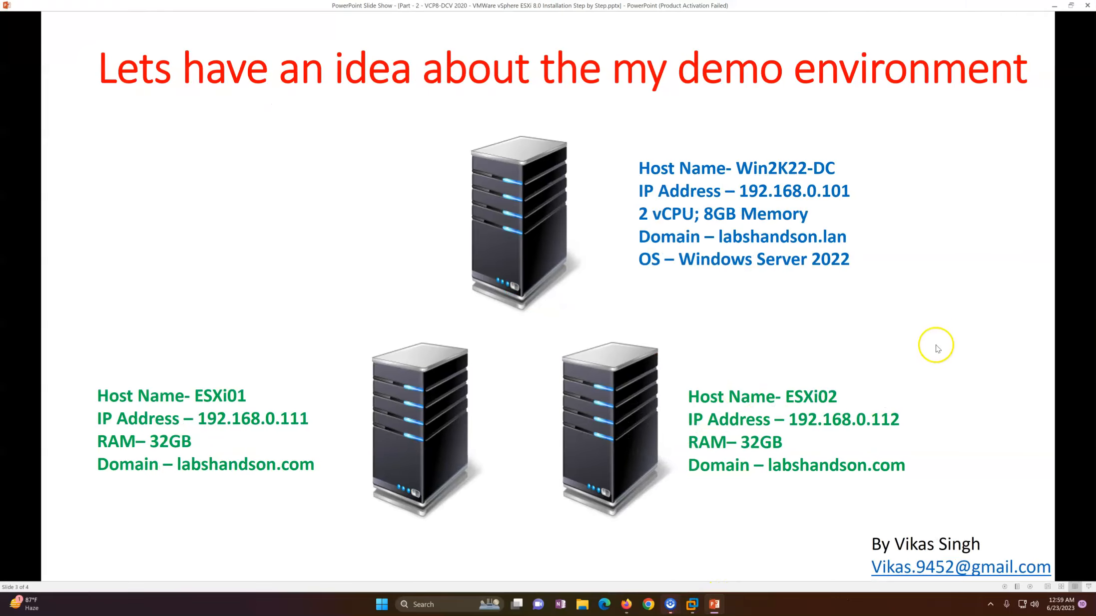
{"action": "left_click", "coordinate": [1054, 6]}
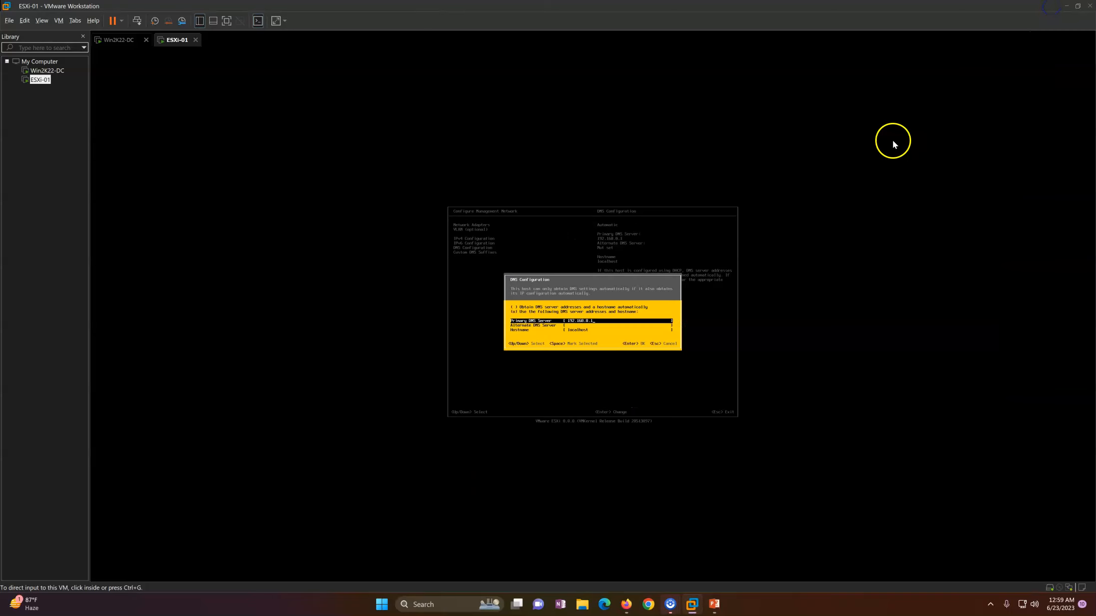
{"action": "left_click", "coordinate": [642, 288]}
{"action": "type", "text": "01"}
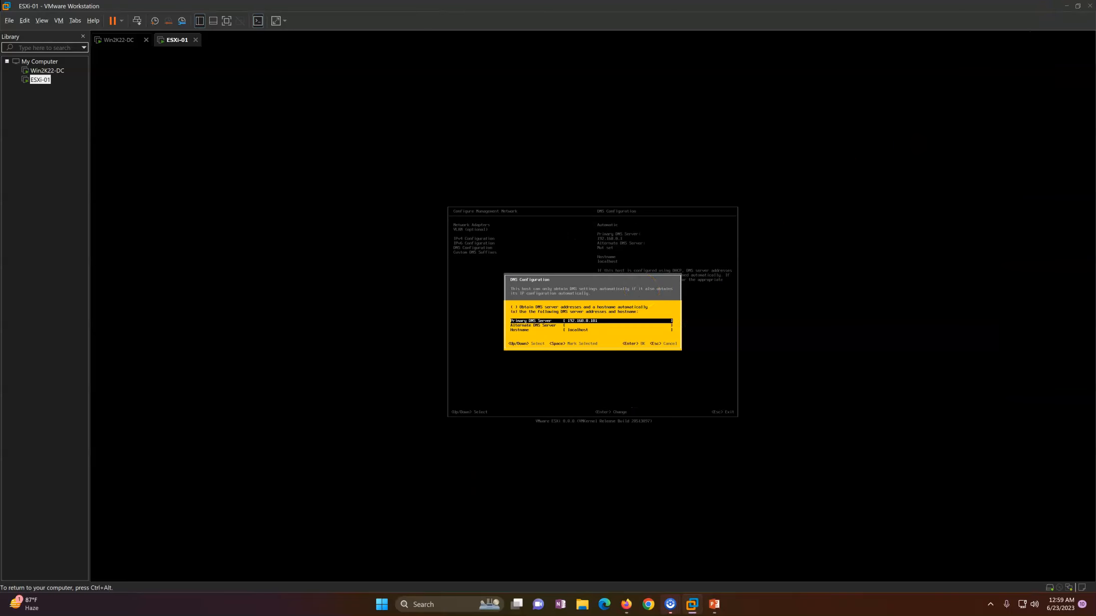
{"action": "key", "text": "Down"}
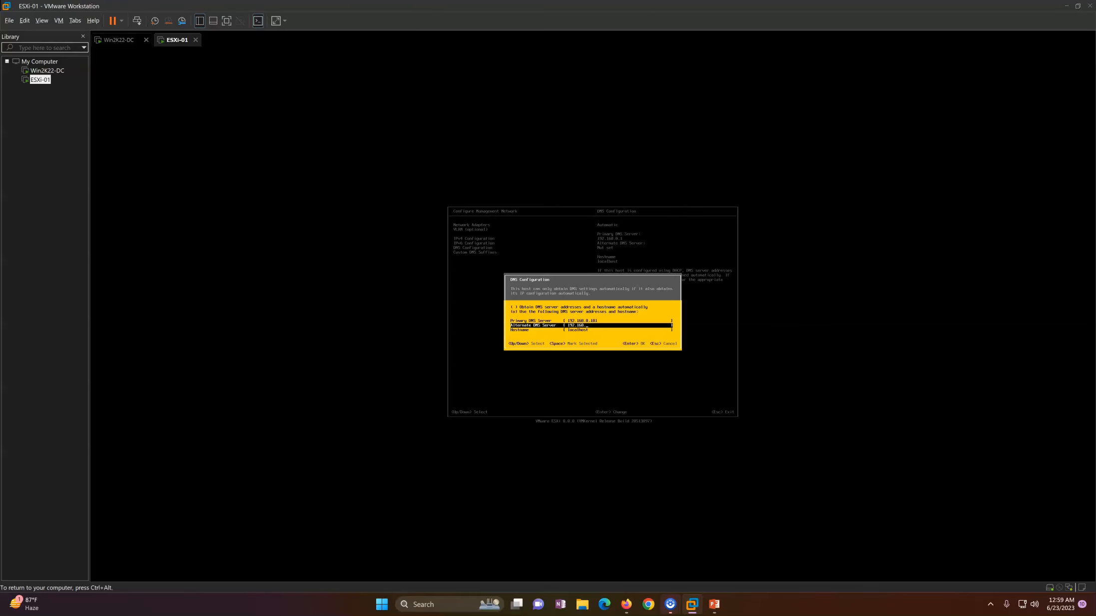
Step: Set the hostname to esxi-01.labshandson.lan and confirm the DNS settings
{"action": "key", "text": "Down"}
{"action": "type", "text": "e"}
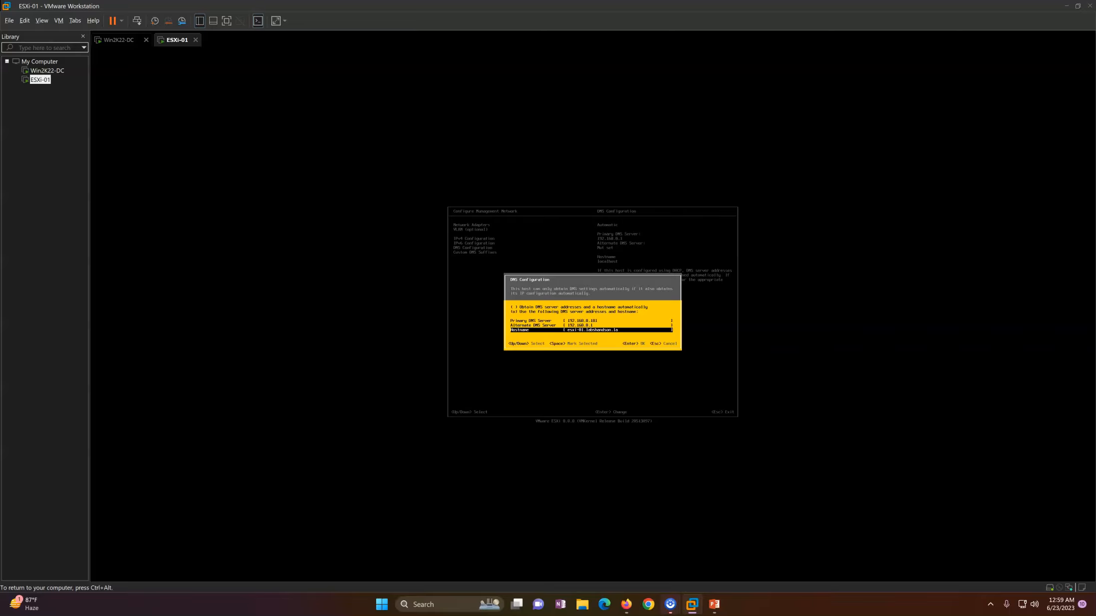
{"action": "type", "text": "n"}
{"action": "key", "text": "Return"}
Step: Add labshandson.lan as the custom DNS suffix, then apply the changes and restart
{"action": "key", "text": "Down"}
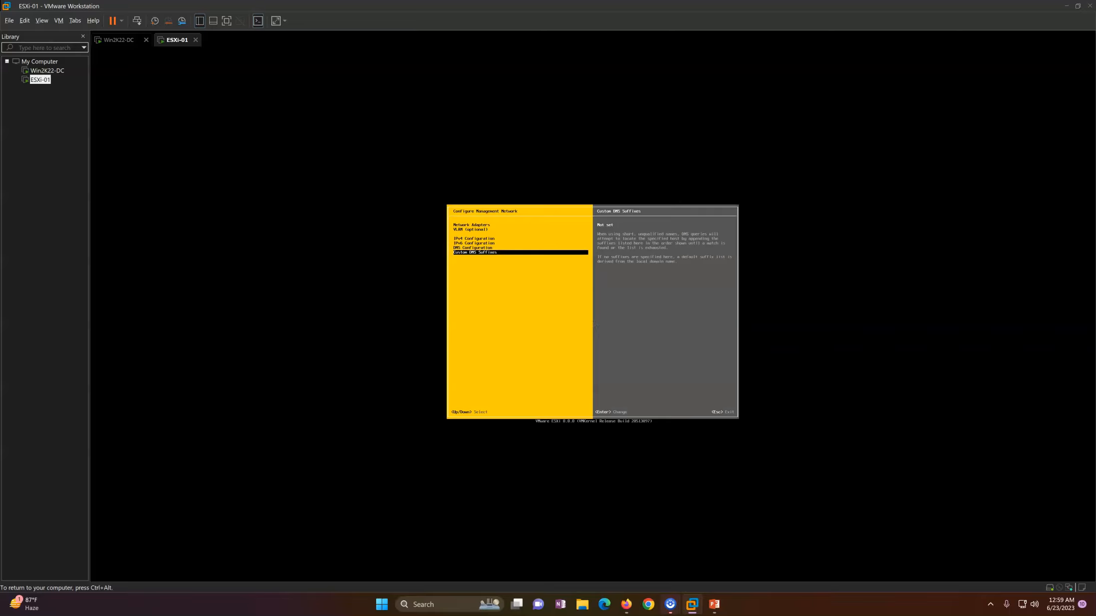
{"action": "key", "text": "Return"}
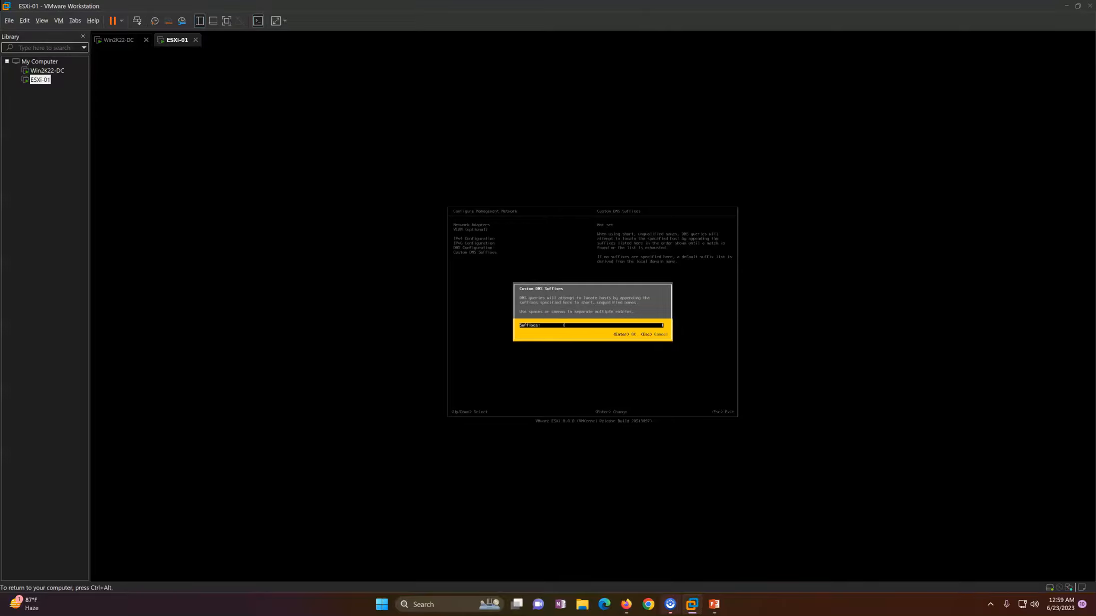
{"action": "type", "text": "labshandson.lan"}
{"action": "key", "text": "Return"}
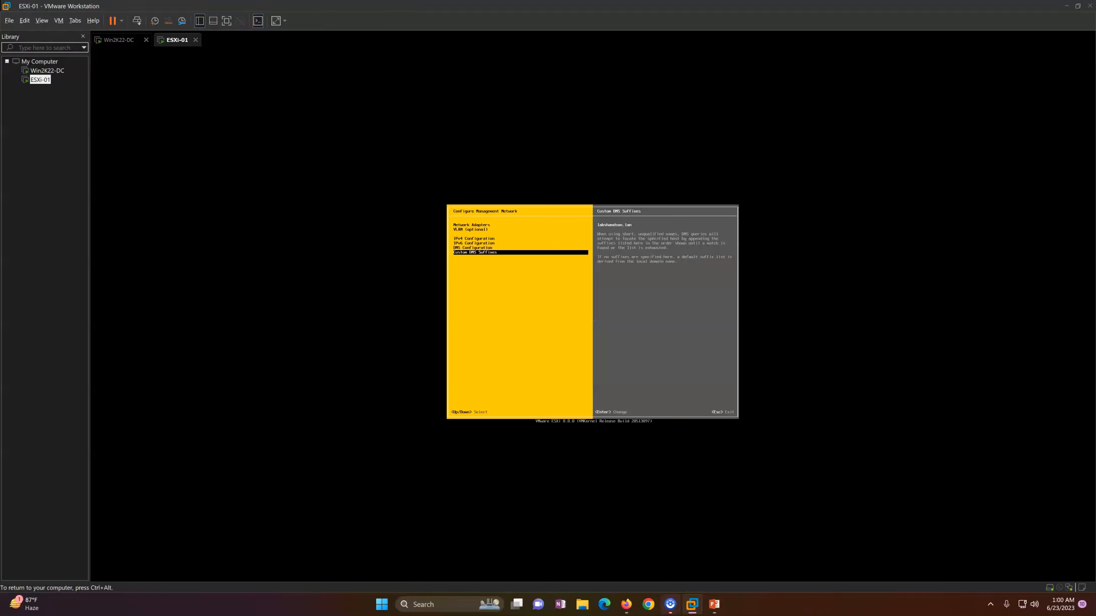
{"action": "key", "text": "Escape"}
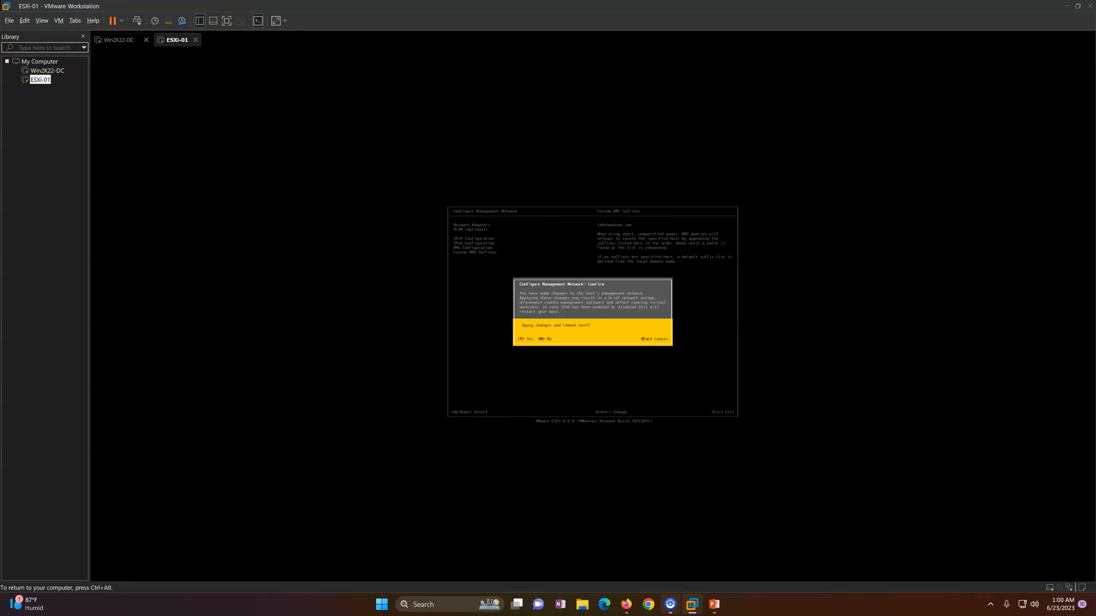
{"action": "key", "text": "Escape"}
{"action": "key", "text": "ctrl+alt"}
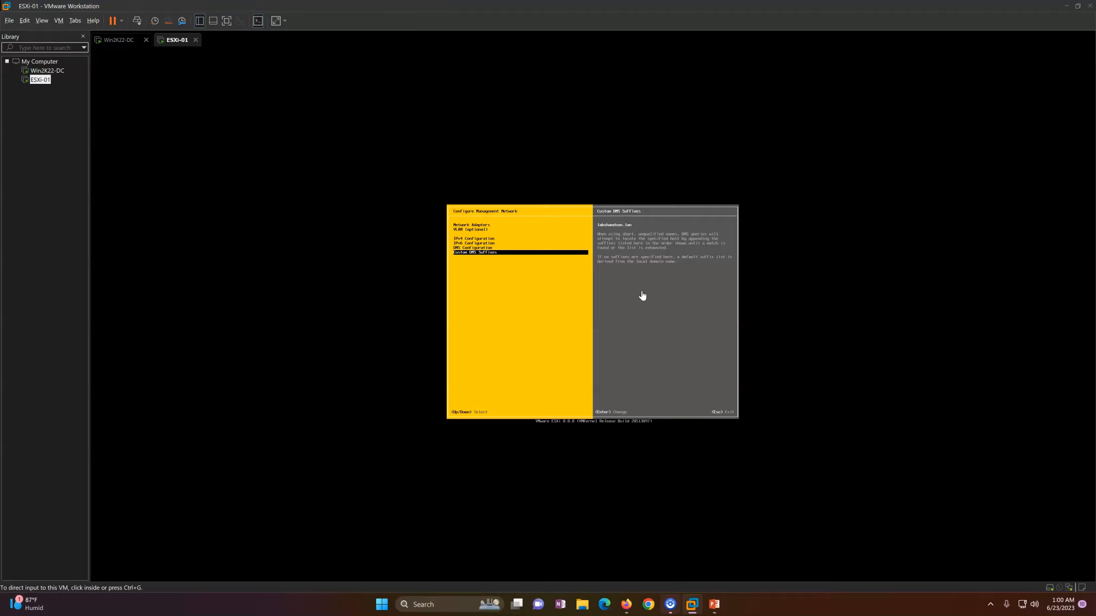
Step: From Win2K22-DC's Command Prompt, ping esxi-01 and confirm 4 of 4 replies
{"action": "left_click", "coordinate": [129, 41]}
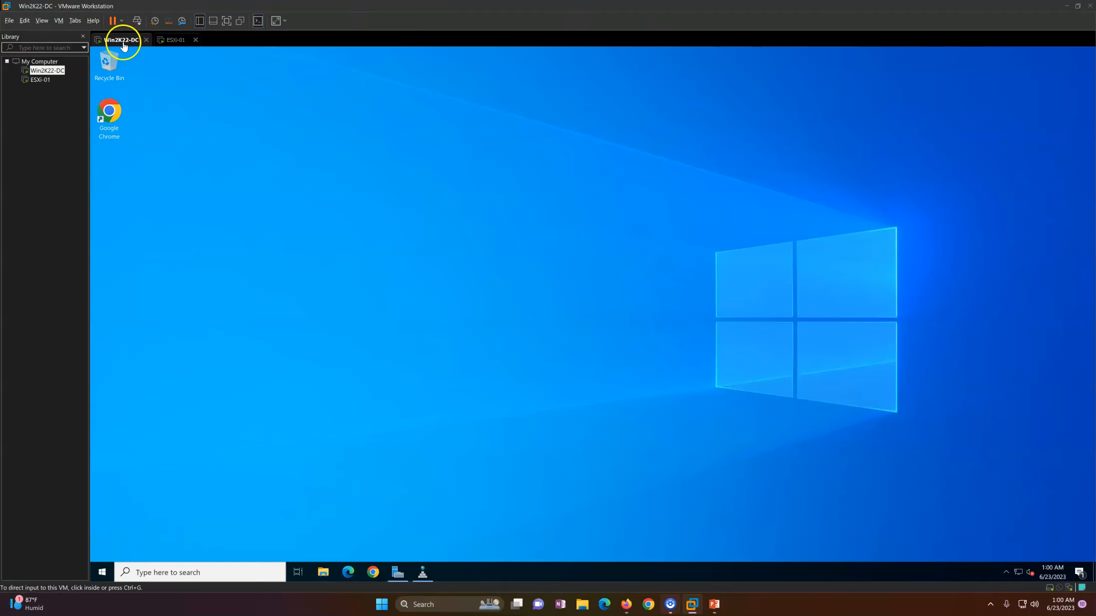
{"action": "key", "text": "super"}
{"action": "type", "text": "cmd"}
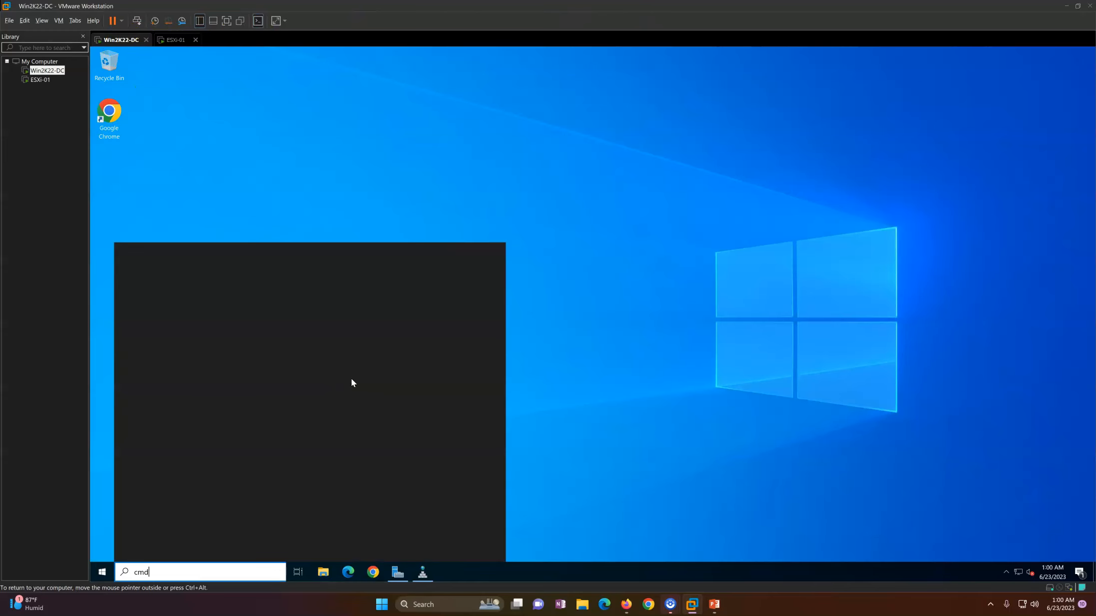
{"action": "key", "text": "Return"}
{"action": "type", "text": "p"}
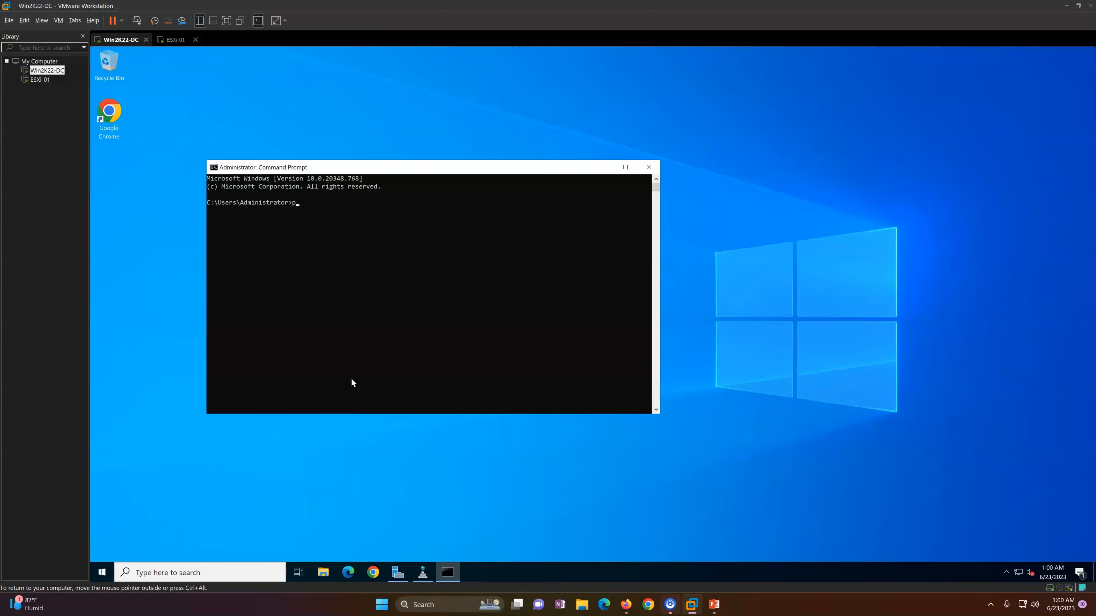
{"action": "type", "text": "ing esxi-01.lab"}
{"action": "key", "text": "BackSpace"}
{"action": "key", "text": "BackSpace"}
{"action": "key", "text": "BackSpace"}
{"action": "key", "text": "BackSpace"}
{"action": "key", "text": "Return"}
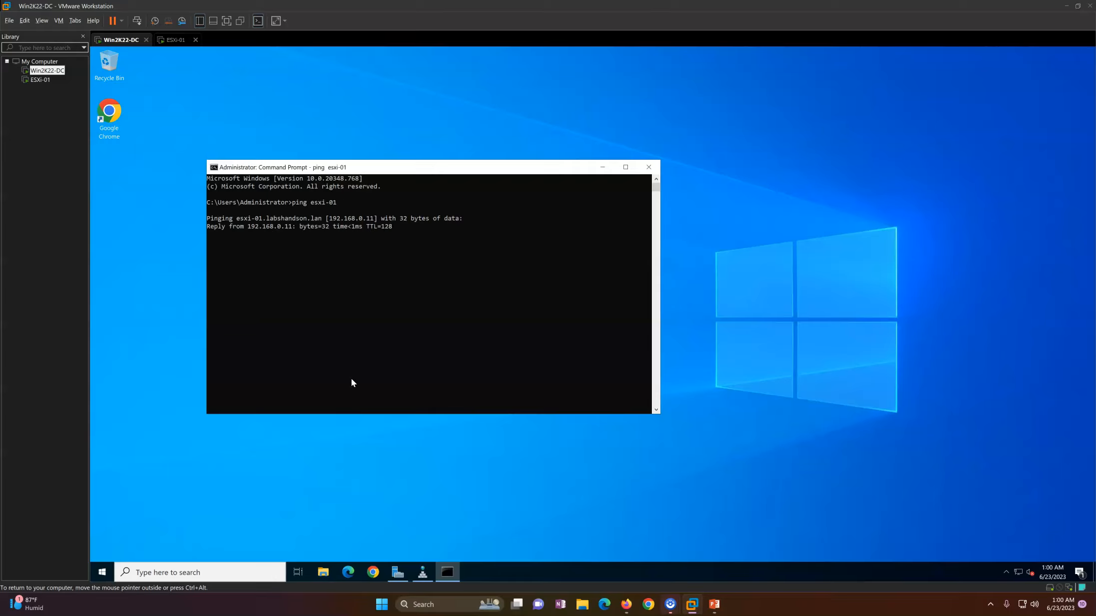
{"action": "left_click_drag", "start_coordinate": [419, 173], "coordinate": [418, 149]}
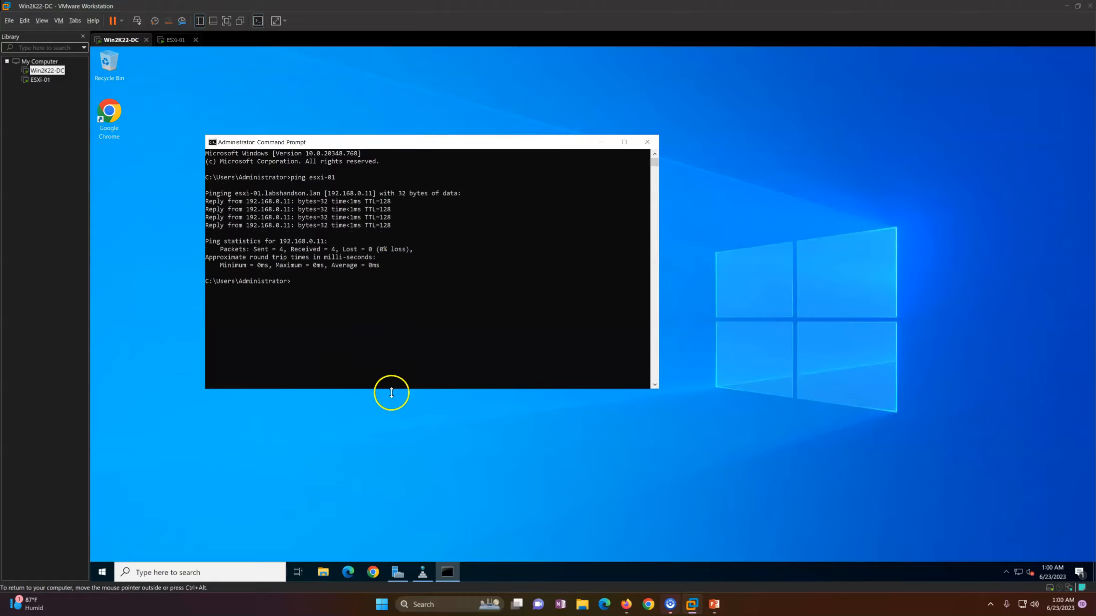
{"action": "left_click", "coordinate": [391, 421]}
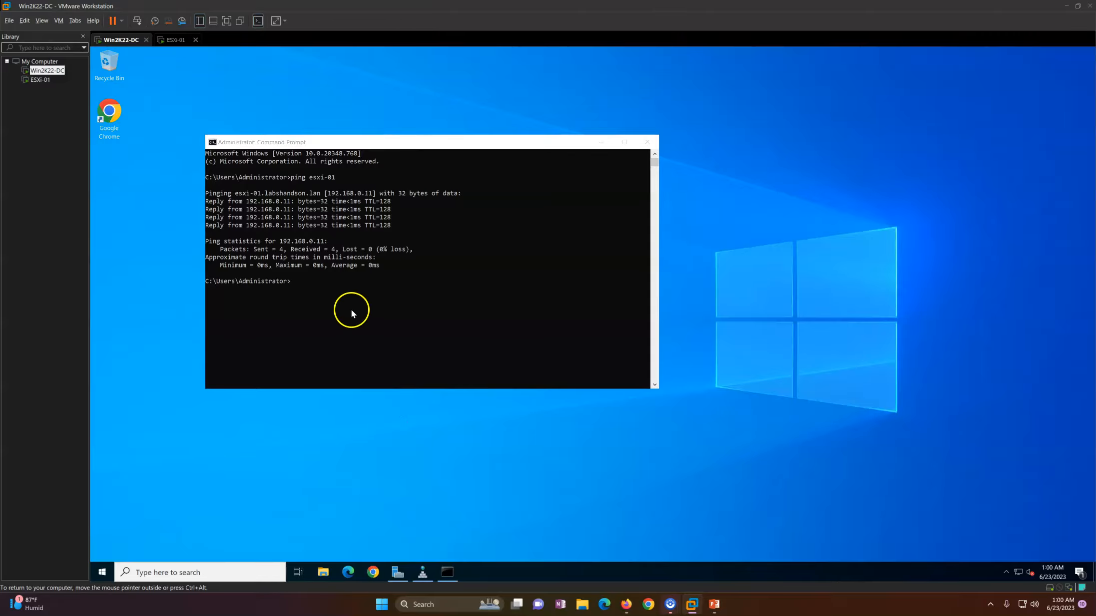
Step: Change the esxi-01 DNS host record's IP address to 192.168.0.111
{"action": "left_click", "coordinate": [421, 569]}
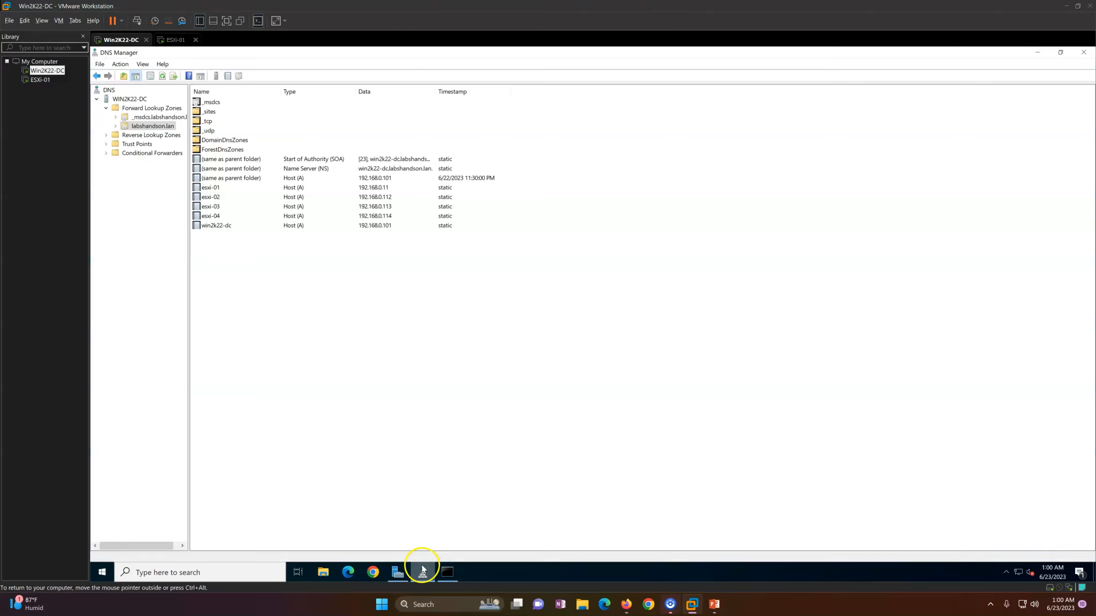
{"action": "right_click", "coordinate": [242, 189]}
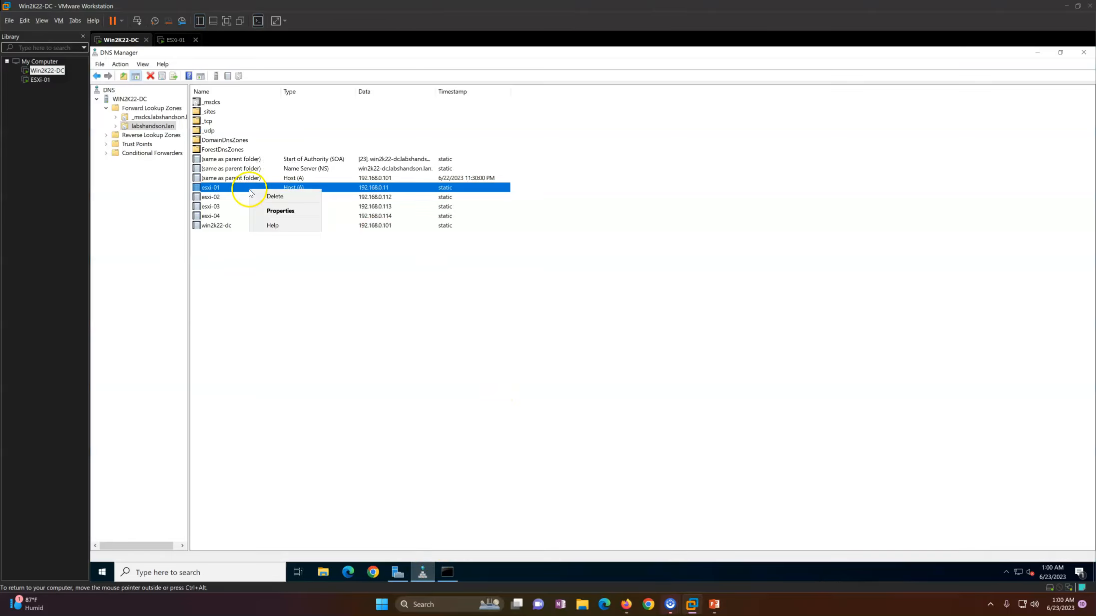
{"action": "left_click", "coordinate": [237, 191]}
{"action": "double_click", "coordinate": [237, 191]}
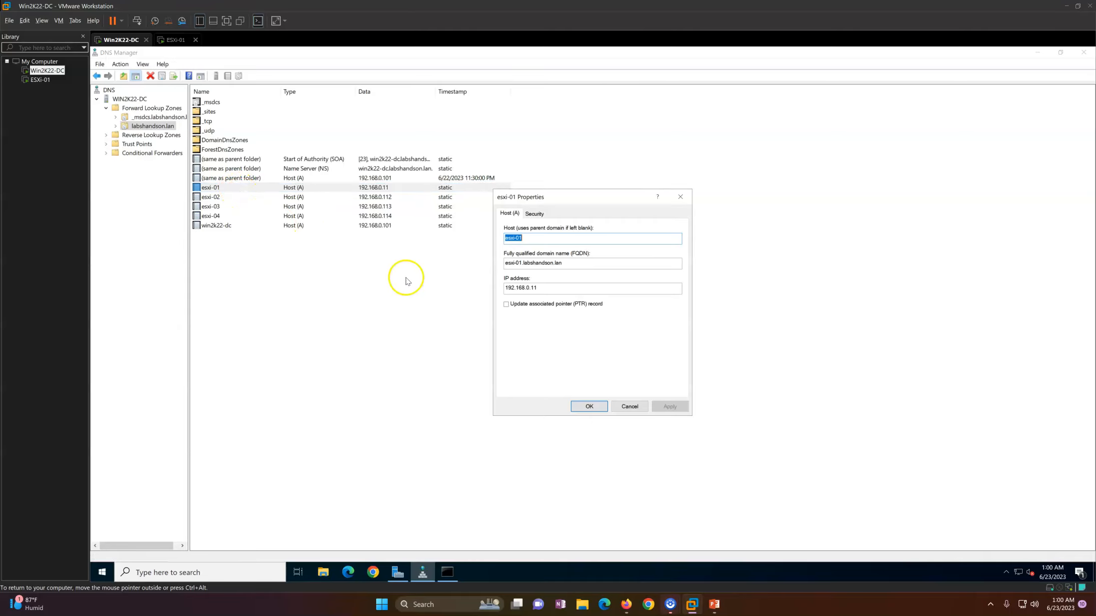
{"action": "left_click", "coordinate": [550, 290]}
{"action": "type", "text": "1"}
{"action": "left_click", "coordinate": [666, 406]}
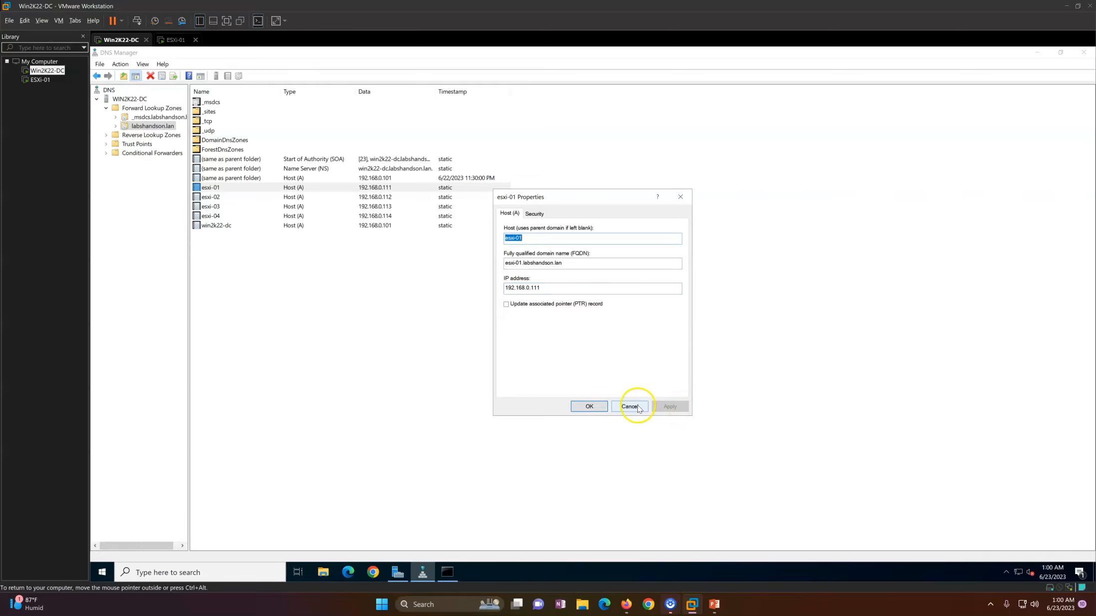
{"action": "left_click", "coordinate": [589, 406]}
{"action": "left_click", "coordinate": [424, 572]}
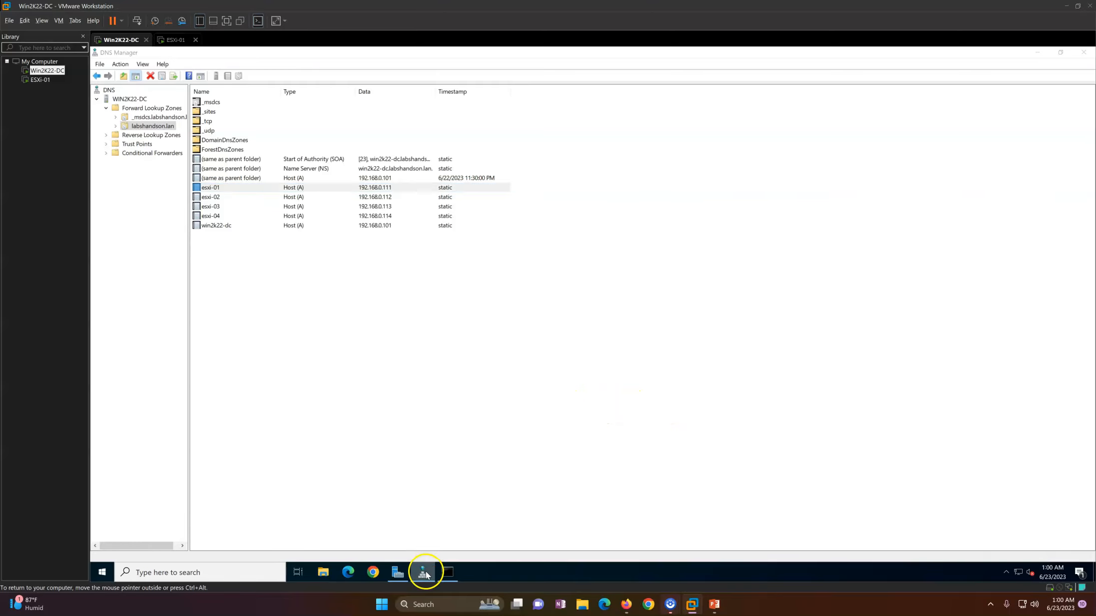
{"action": "left_click", "coordinate": [447, 352]}
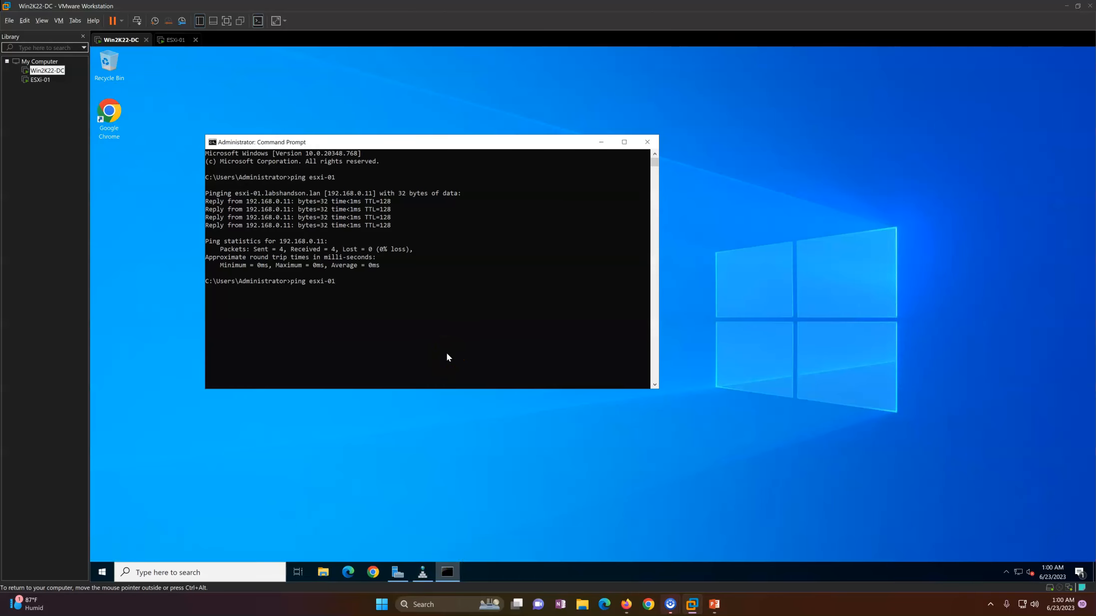
Step: Ping esxi-01 again while checking the ESXi-01 console, then ping 192.168.0.111 directly
{"action": "key", "text": "Return"}
{"action": "left_click", "coordinate": [507, 280]}
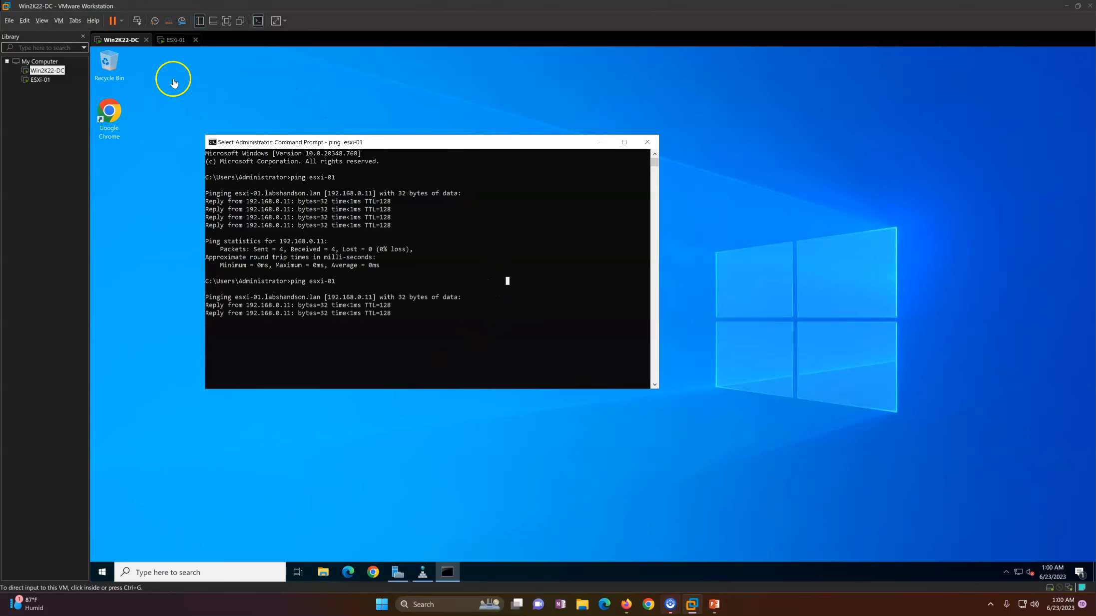
{"action": "left_click", "coordinate": [176, 39]}
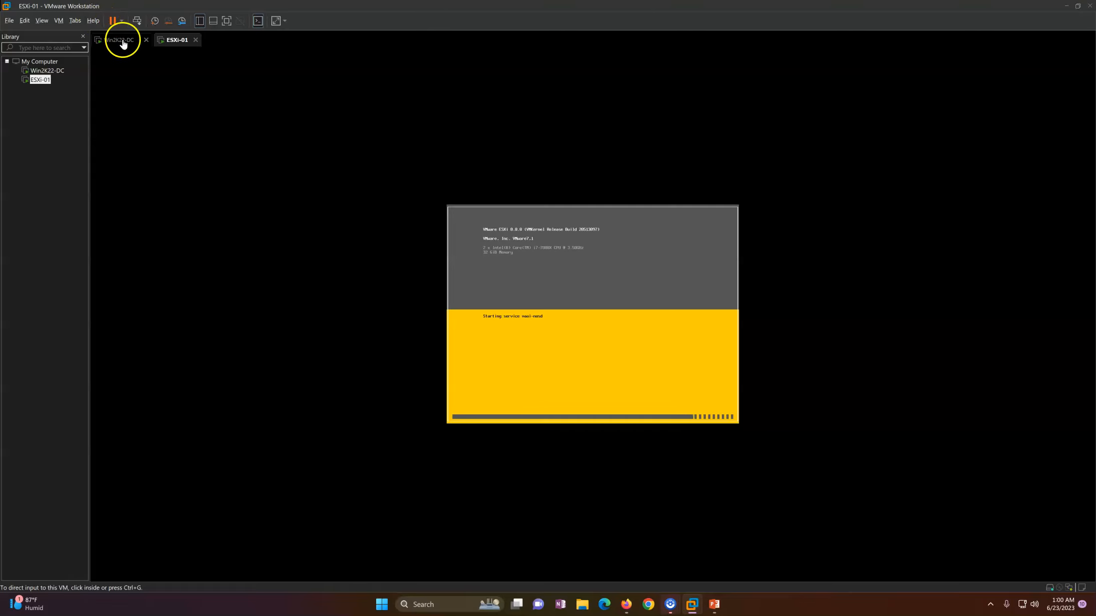
{"action": "left_click", "coordinate": [122, 43]}
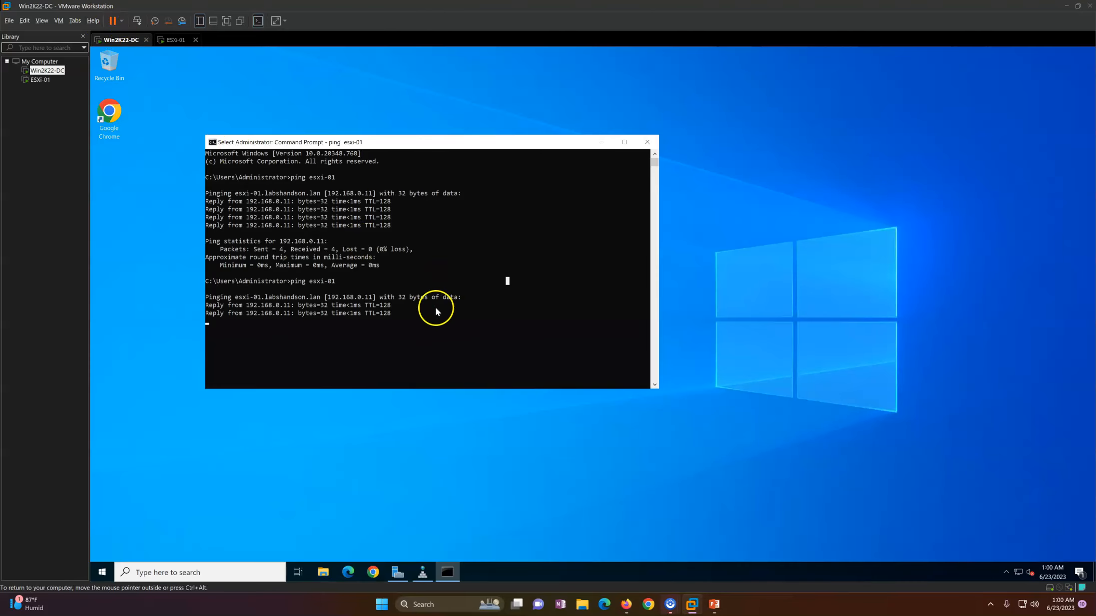
{"action": "left_click", "coordinate": [484, 303]}
{"action": "key", "text": "Return"}
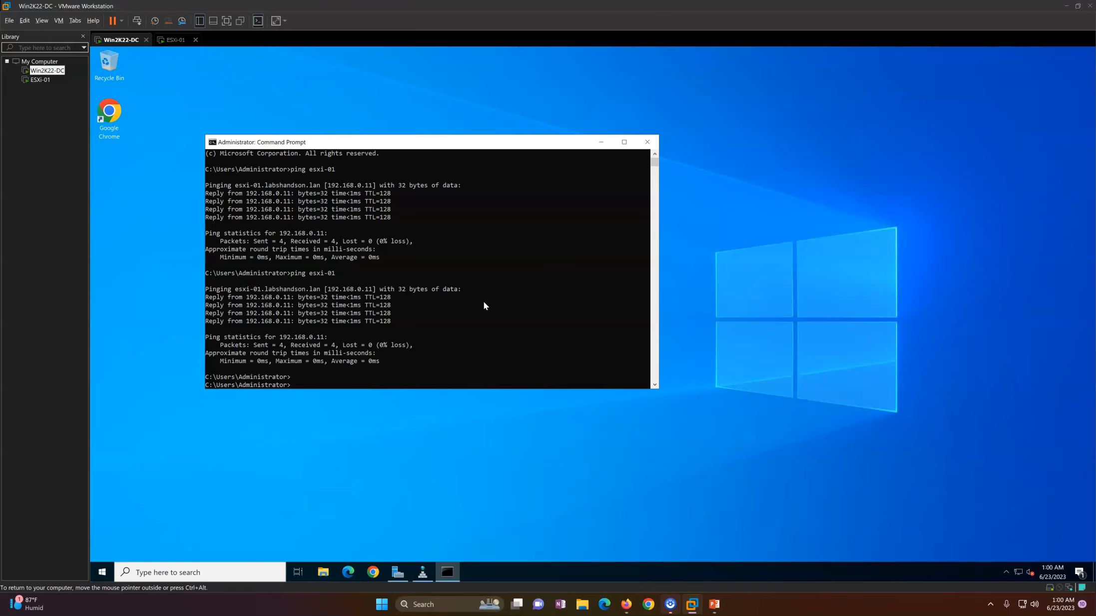
{"action": "left_click", "coordinate": [175, 41]}
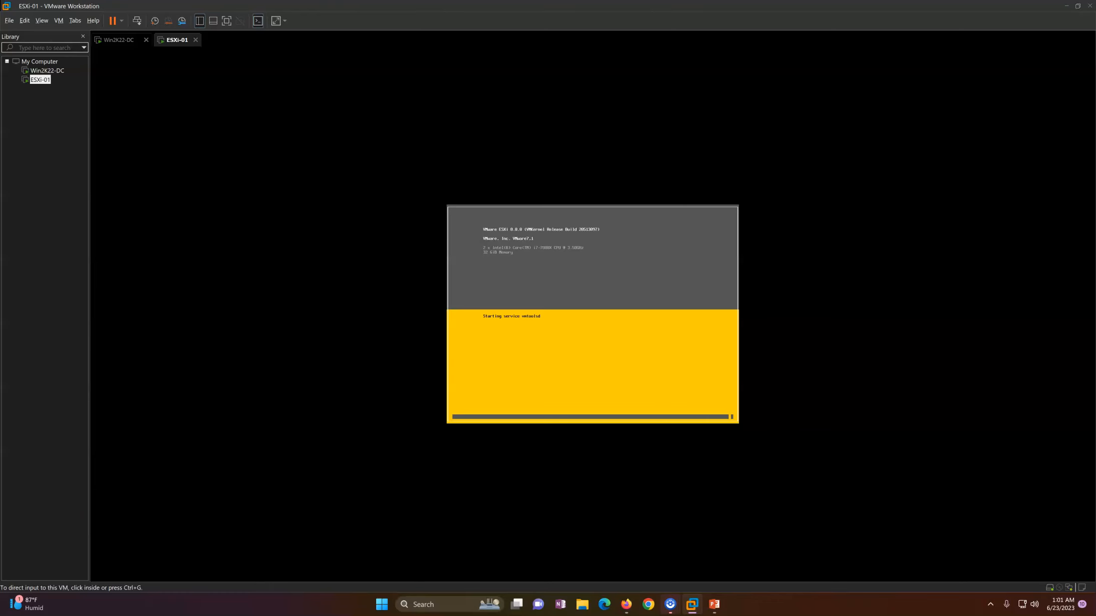
{"action": "left_click", "coordinate": [122, 41]}
{"action": "left_click", "coordinate": [339, 322]}
{"action": "key", "text": "Up"}
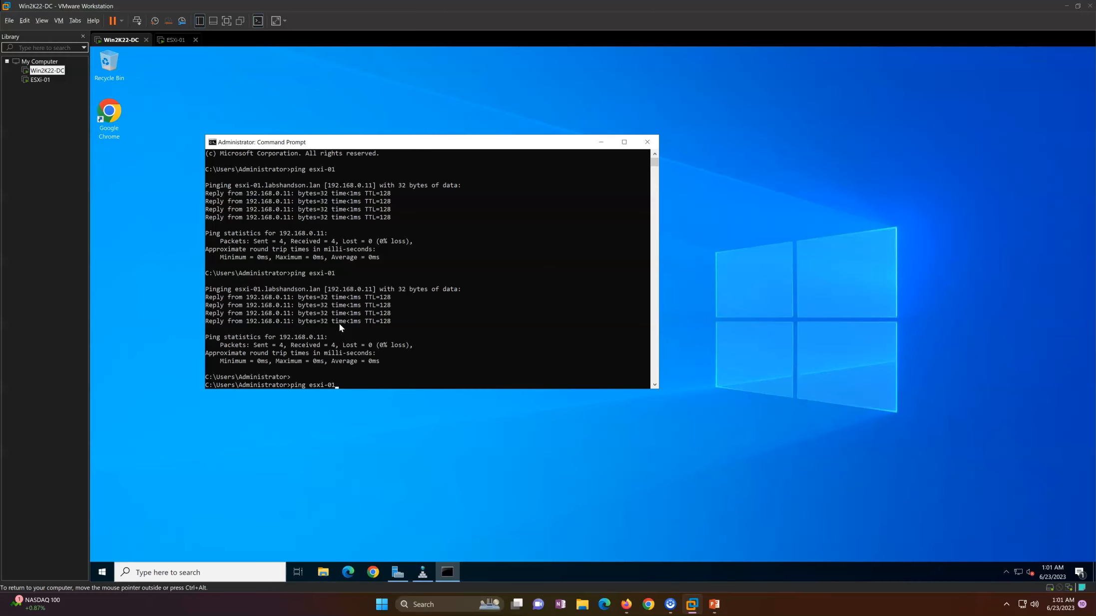
{"action": "key", "text": "Return"}
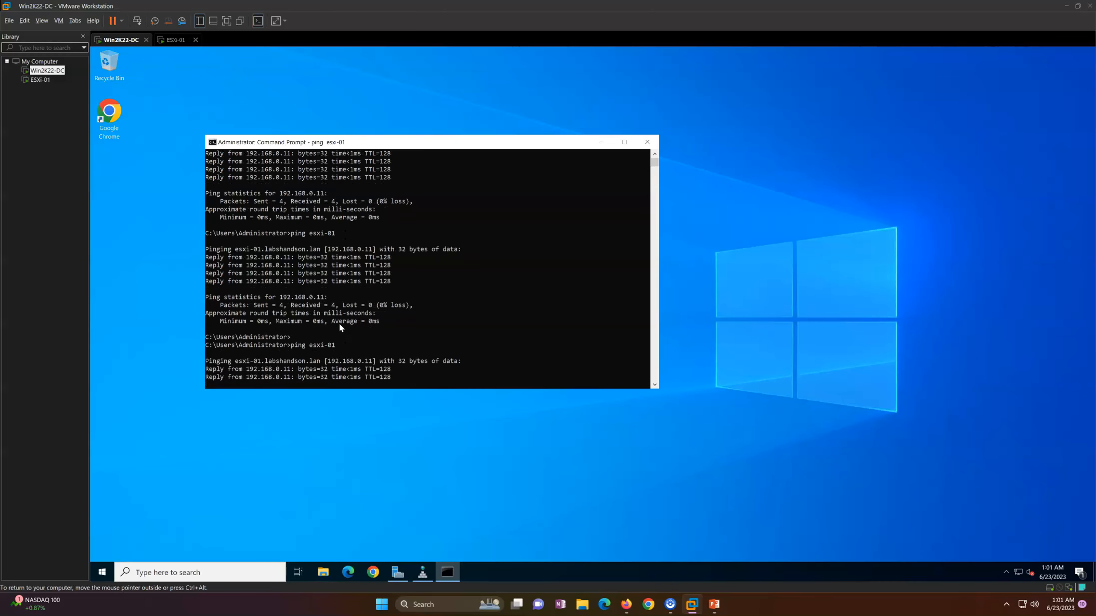
{"action": "key", "text": "ctrl+c"}
{"action": "type", "text": "ping 192.168.0.1"}
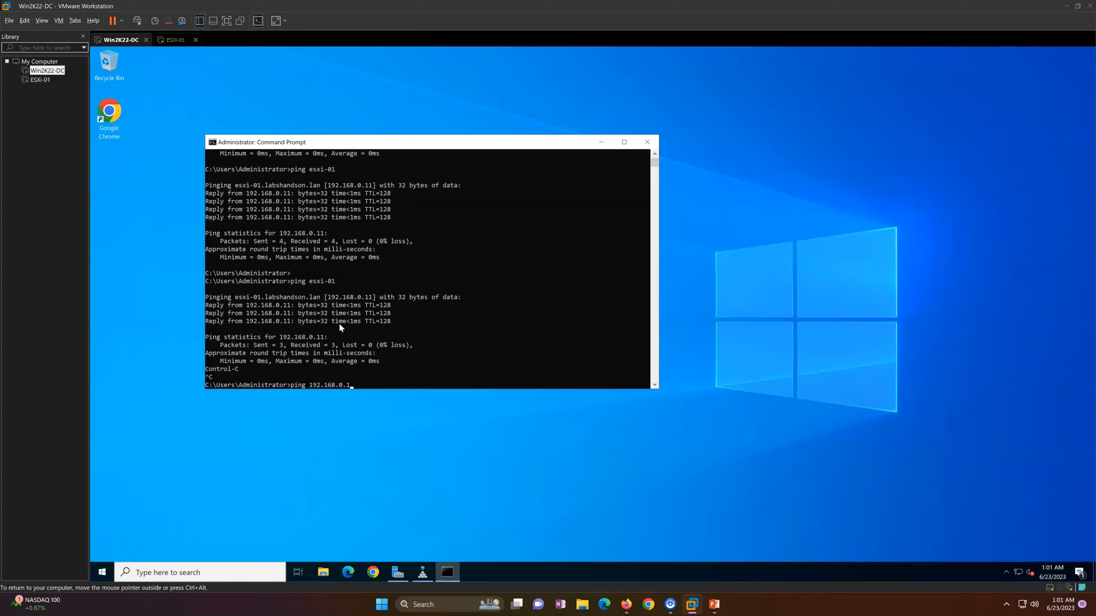
{"action": "type", "text": "11"}
{"action": "key", "text": "Return"}
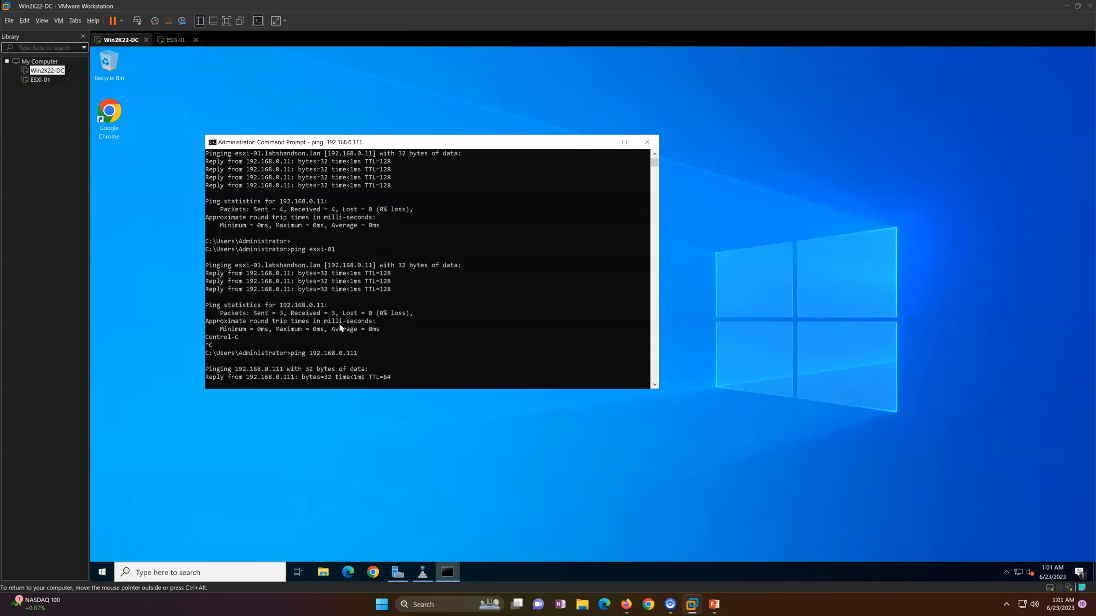
{"action": "key", "text": "ctrl+c"}
Step: Run ipconfig /flushdns and ping esxi-01, now resolving to 192.168.0.111
{"action": "key", "text": "ctrl+x"}
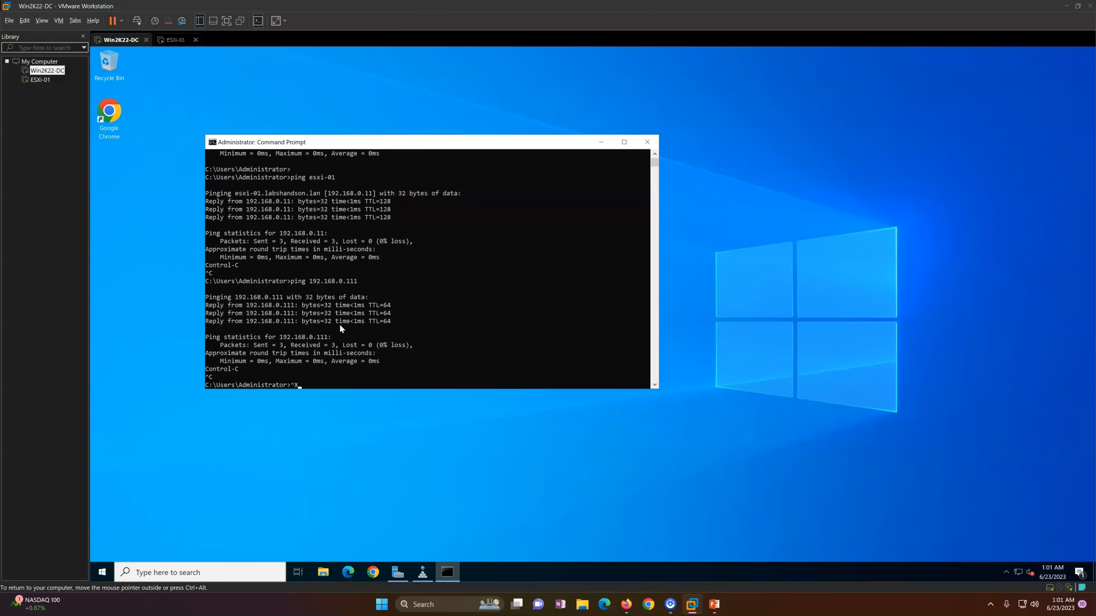
{"action": "type", "text": "ipconf"}
{"action": "key", "text": "BackSpace"}
{"action": "key", "text": "BackSpace"}
{"action": "key", "text": "BackSpace"}
{"action": "key", "text": "BackSpace"}
{"action": "key", "text": "BackSpace"}
{"action": "key", "text": "BackSpace"}
{"action": "key", "text": "BackSpace"}
{"action": "type", "text": "ipconfig .flushdns"}
{"action": "key", "text": "Return"}
{"action": "key", "text": "Up"}
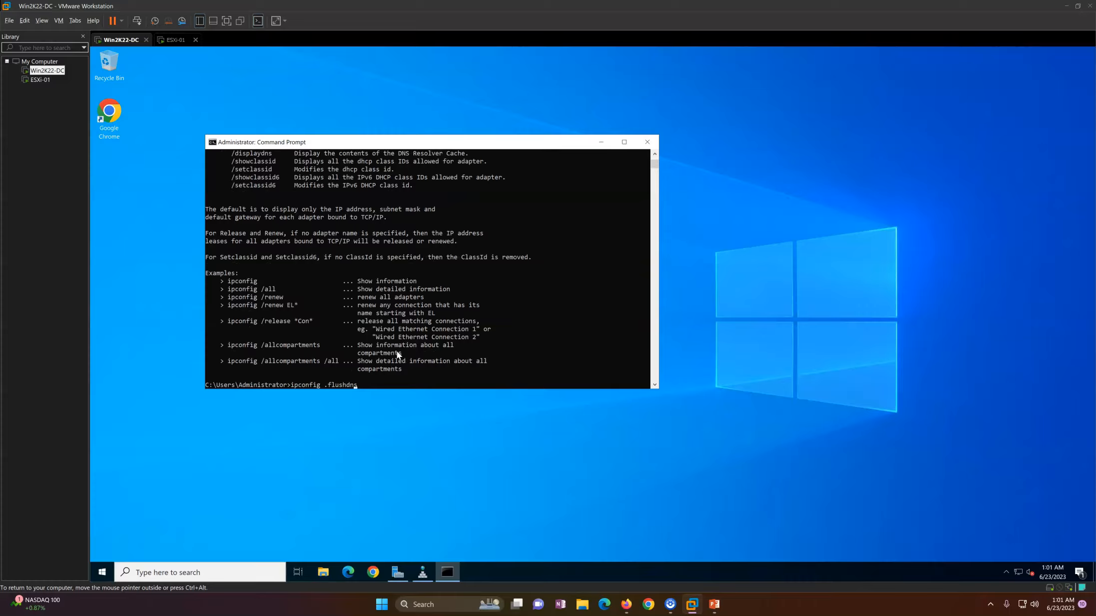
{"action": "key", "text": "BackSpace"}
{"action": "type", "text": "/"}
{"action": "key", "text": "Return"}
{"action": "key", "text": "Up"}
{"action": "key", "text": "Return"}
{"action": "key", "text": "Up"}
{"action": "key", "text": "Up"}
{"action": "key", "text": "Up"}
{"action": "key", "text": "Up"}
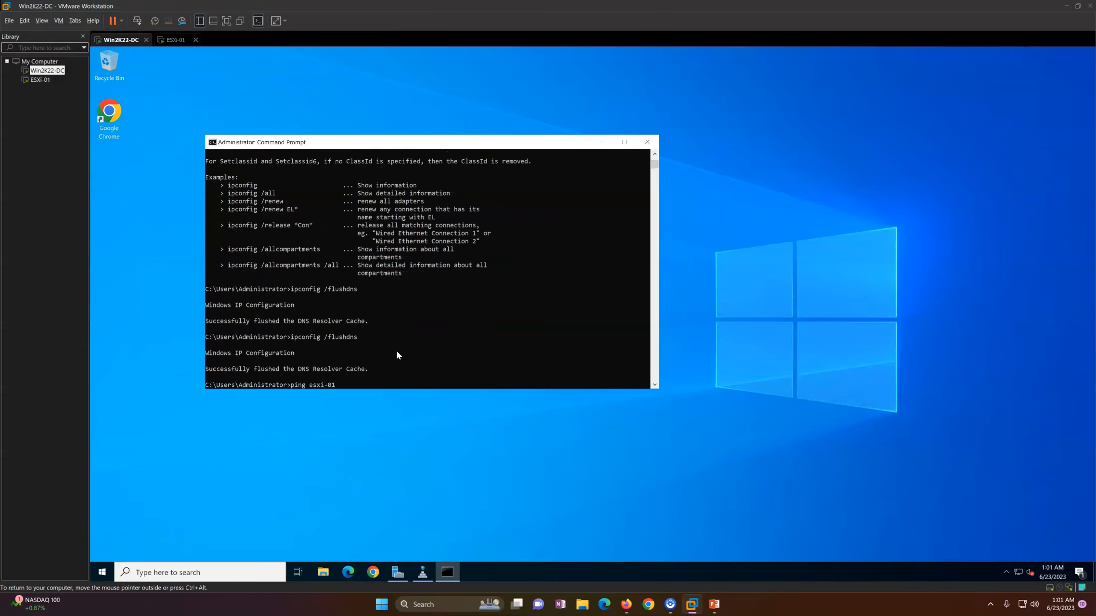
{"action": "key", "text": "Return"}
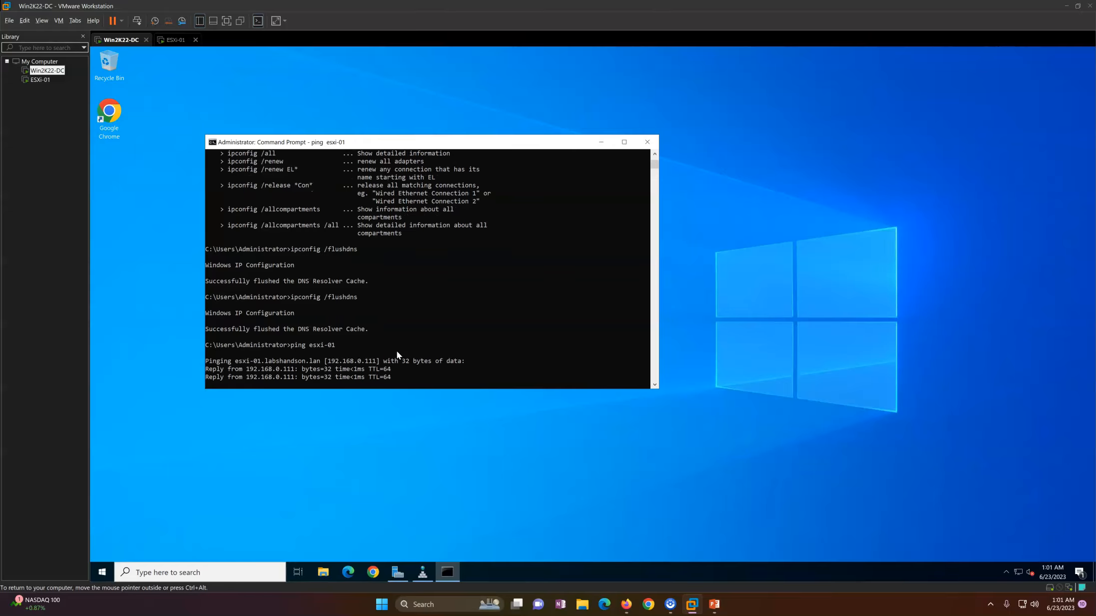
{"action": "left_click", "coordinate": [387, 448]}
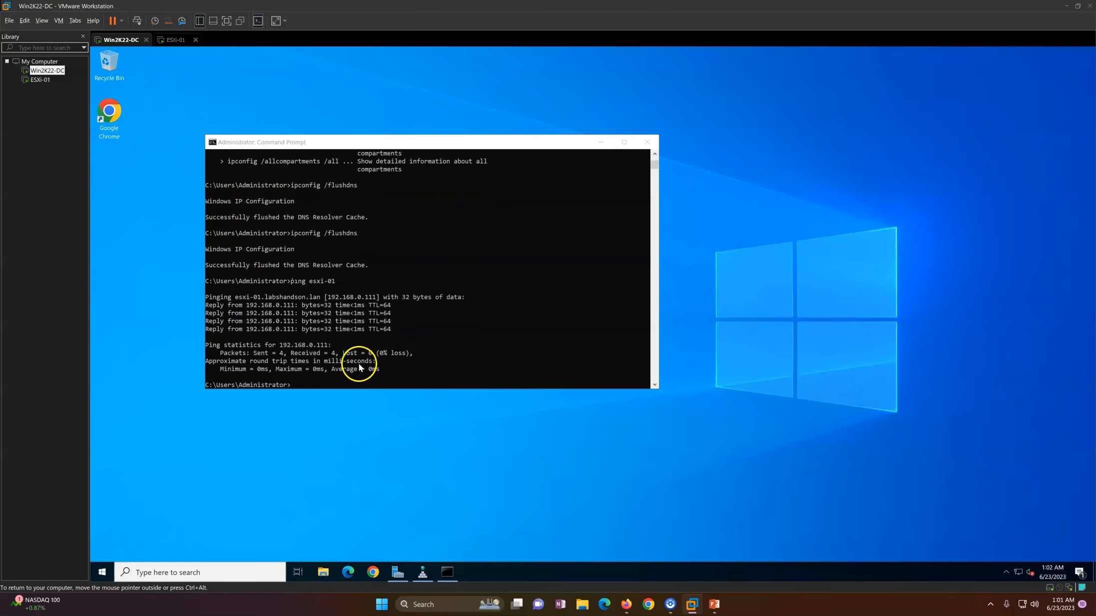
Step: Launch Chrome maximized and enter esxi-01.labshandson.lan in the address bar
{"action": "double_click", "coordinate": [116, 131]}
{"action": "left_click", "coordinate": [334, 65]}
{"action": "double_click", "coordinate": [367, 55]}
{"action": "left_click", "coordinate": [281, 74]}
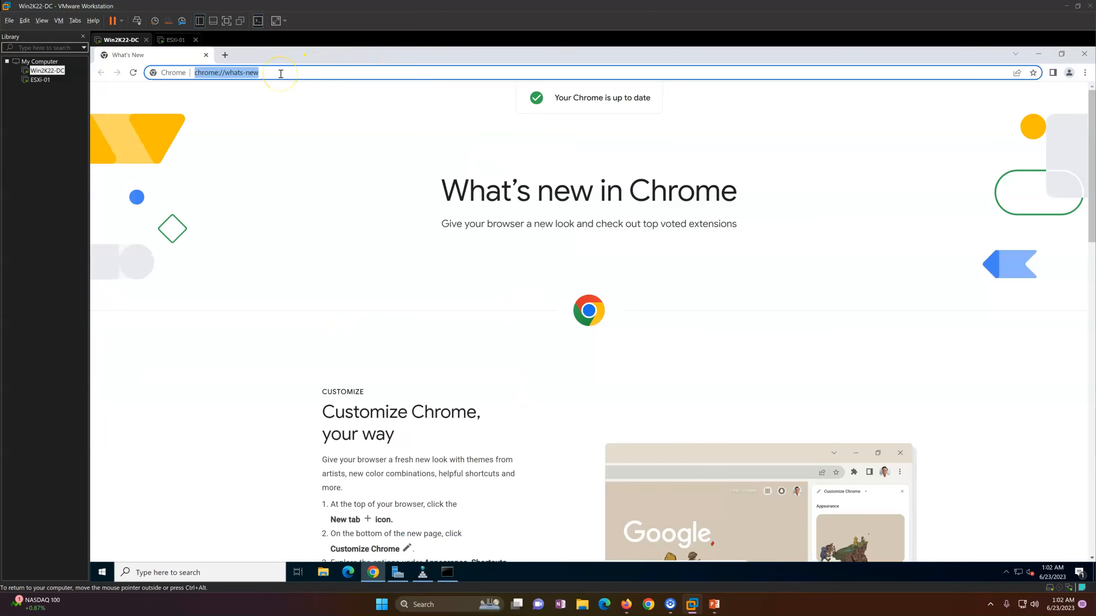
{"action": "key", "text": "BackSpace"}
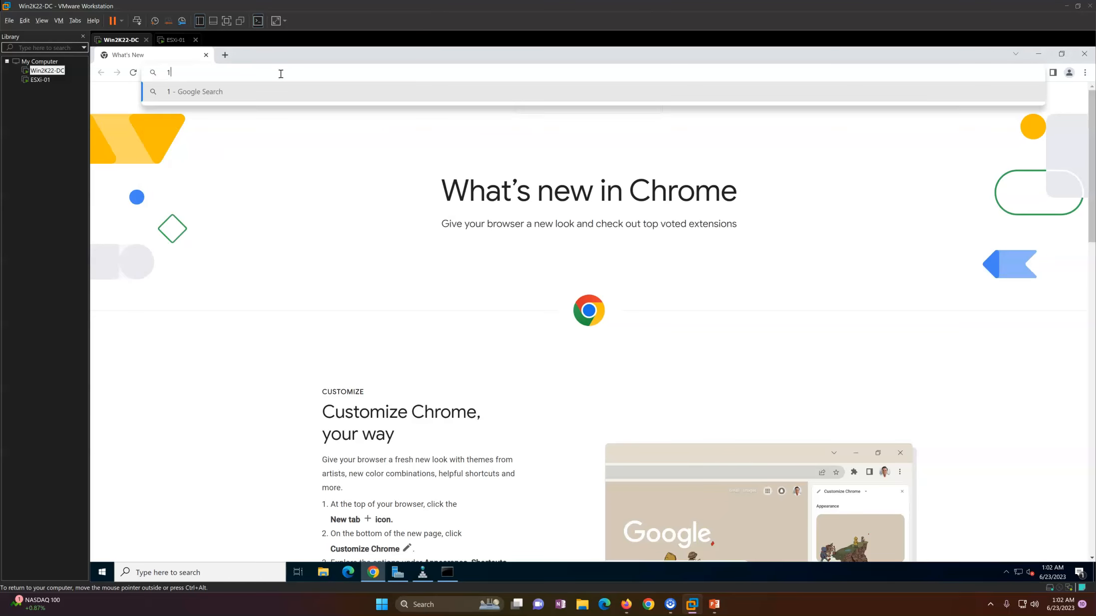
{"action": "type", "text": "192."}
{"action": "key", "text": "BackSpace"}
{"action": "key", "text": "BackSpace"}
{"action": "key", "text": "BackSpace"}
{"action": "key", "text": "BackSpace"}
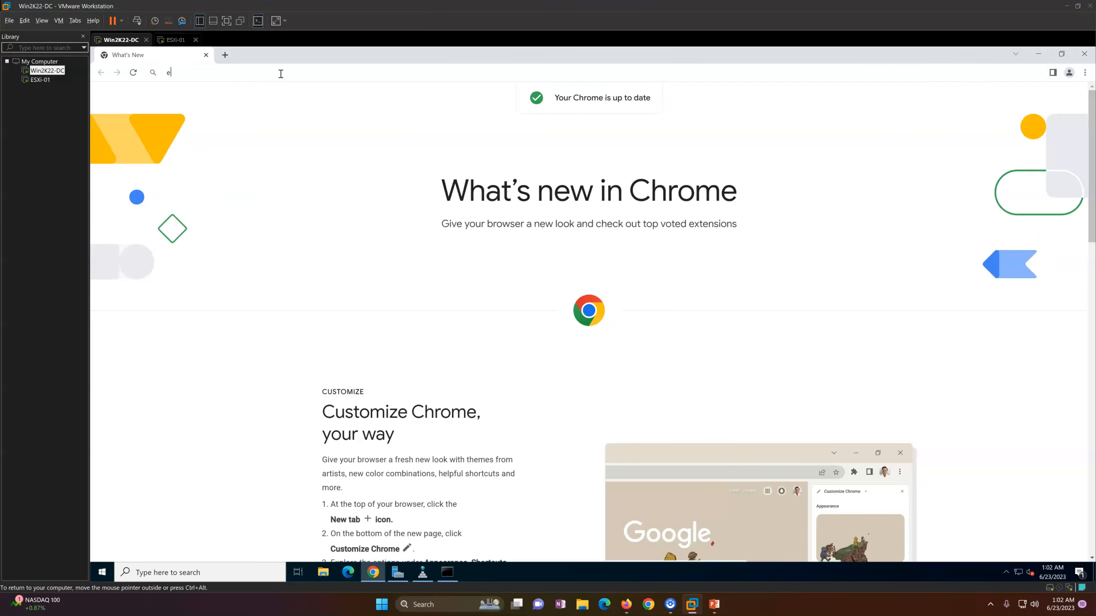
{"action": "type", "text": "esxi"}
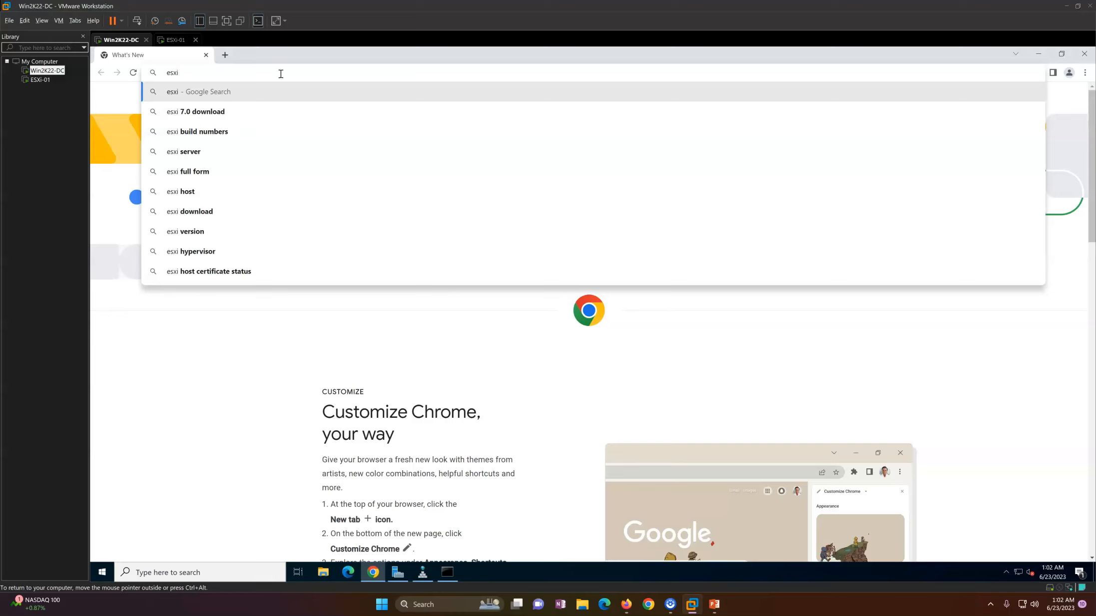
{"action": "type", "text": "-10"}
{"action": "key", "text": "BackSpace"}
{"action": "key", "text": "BackSpace"}
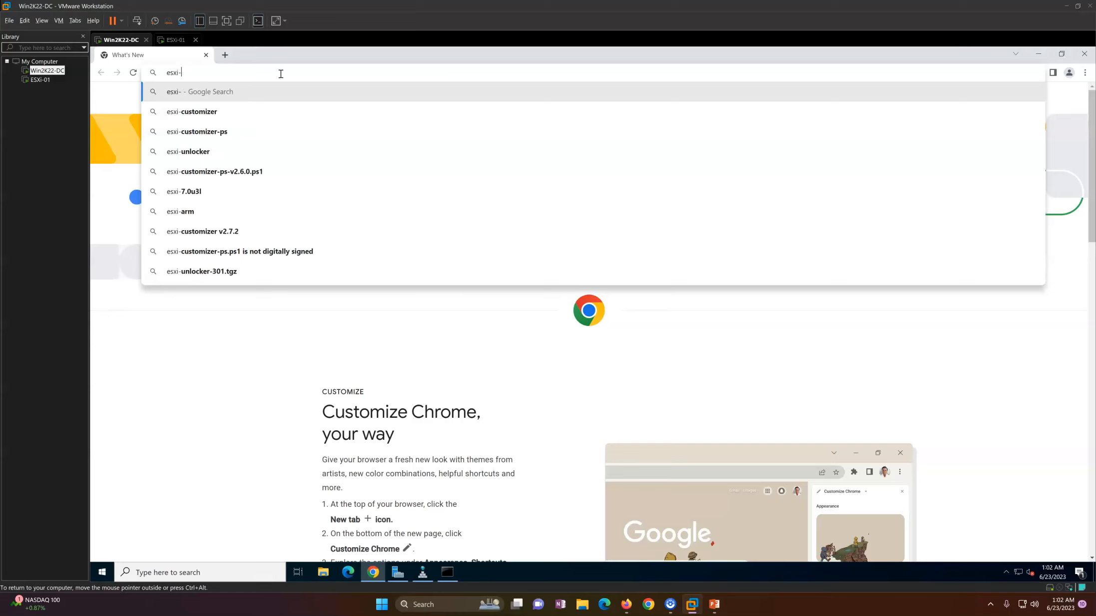
{"action": "type", "text": "01.labsha"}
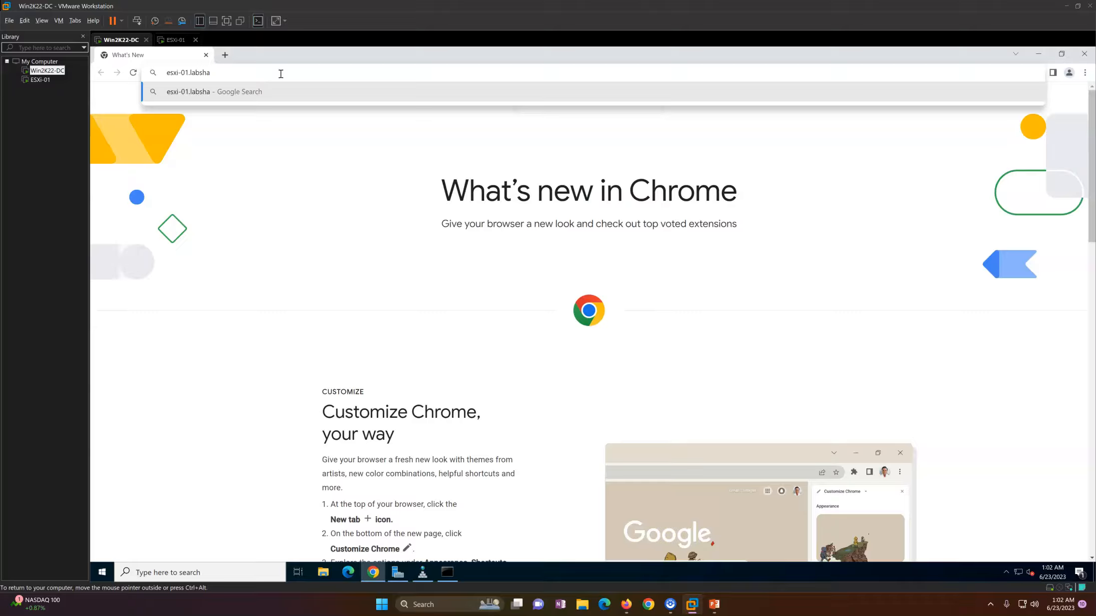
{"action": "type", "text": "ndson.lan"}
{"action": "key", "text": "Return"}
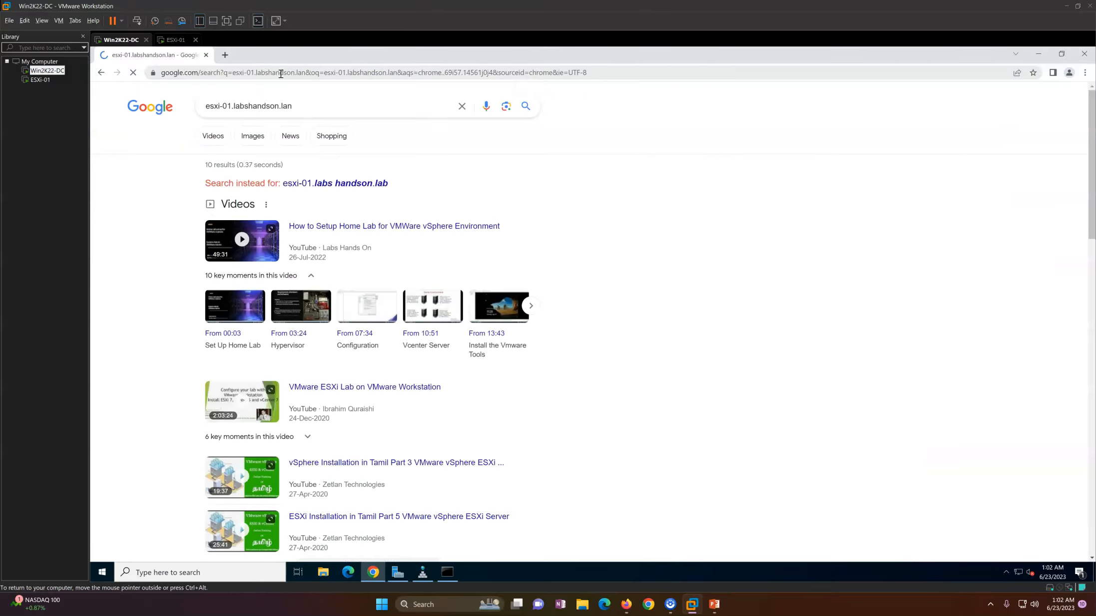
{"action": "left_click", "coordinate": [100, 73]}
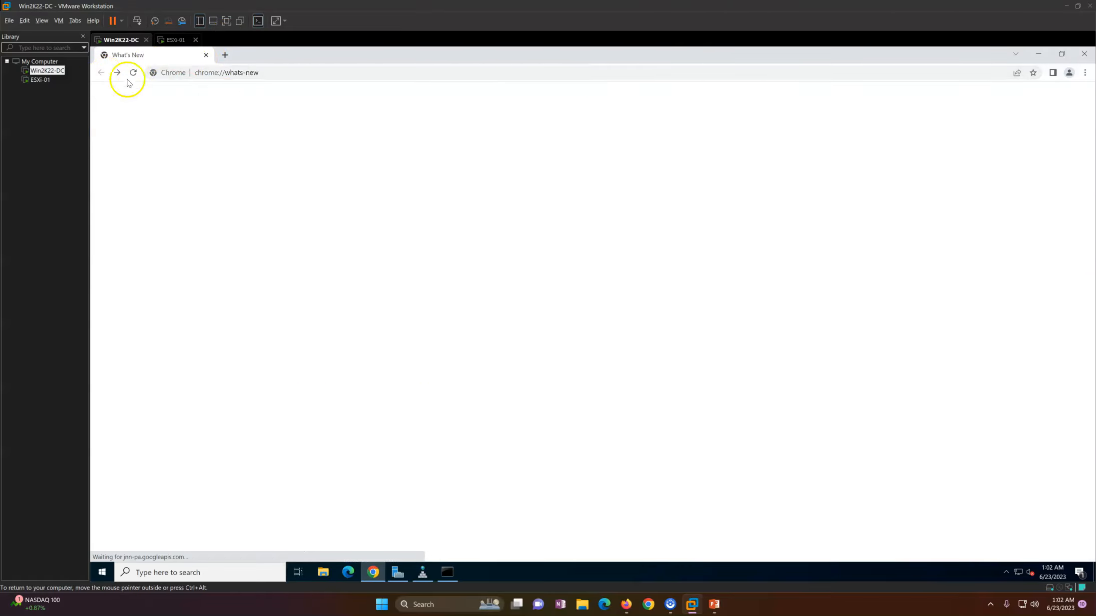
Step: Browse to the ESXi host's https address and proceed past the certificate warning
{"action": "left_click", "coordinate": [263, 73]}
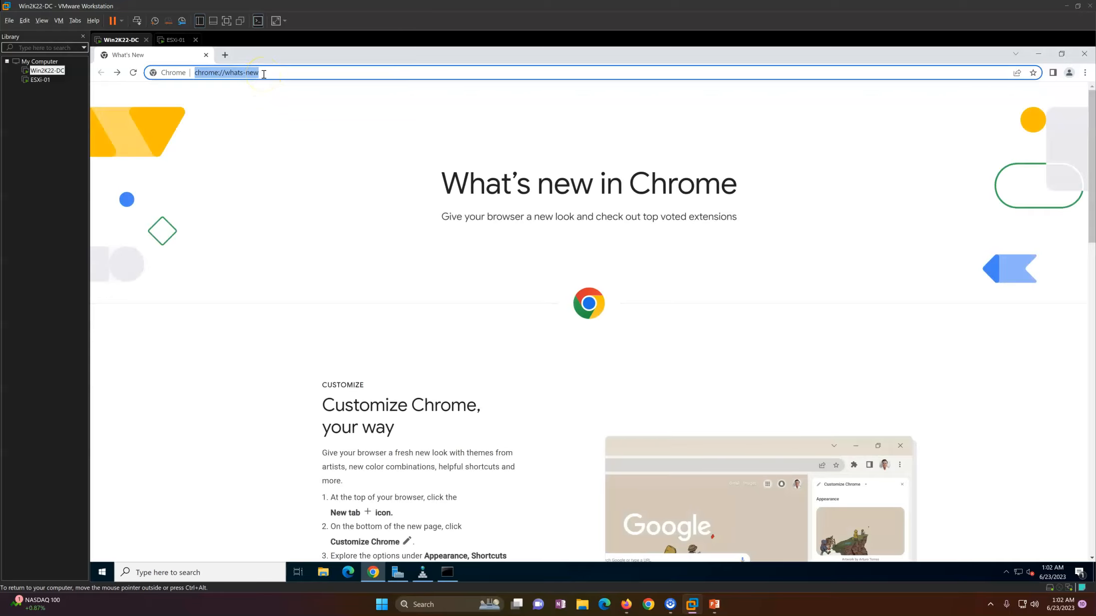
{"action": "type", "text": "https:"}
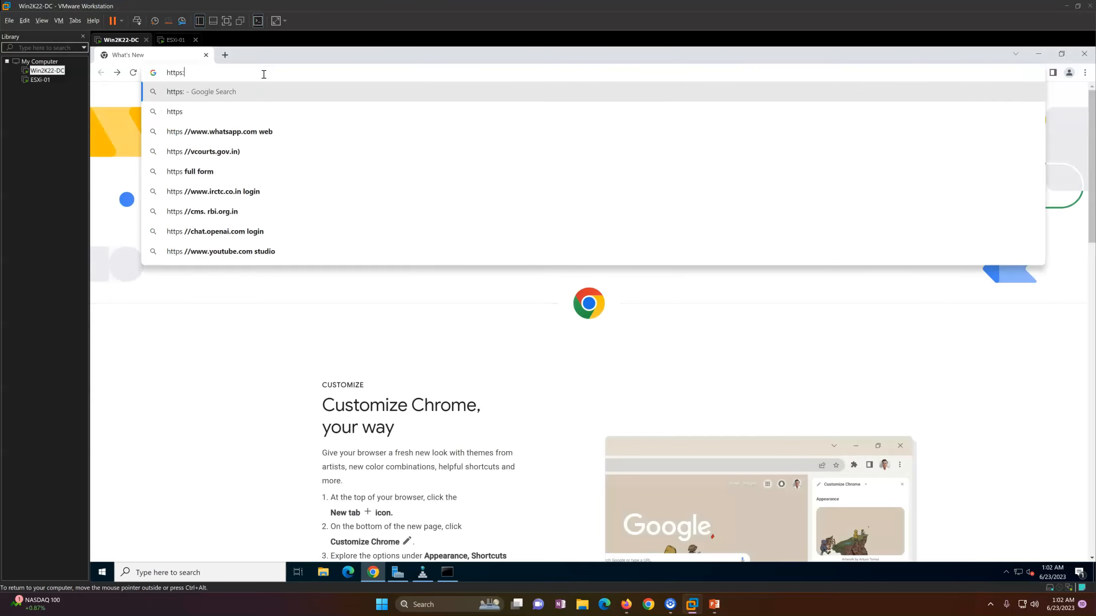
{"action": "type", "text": "//la"}
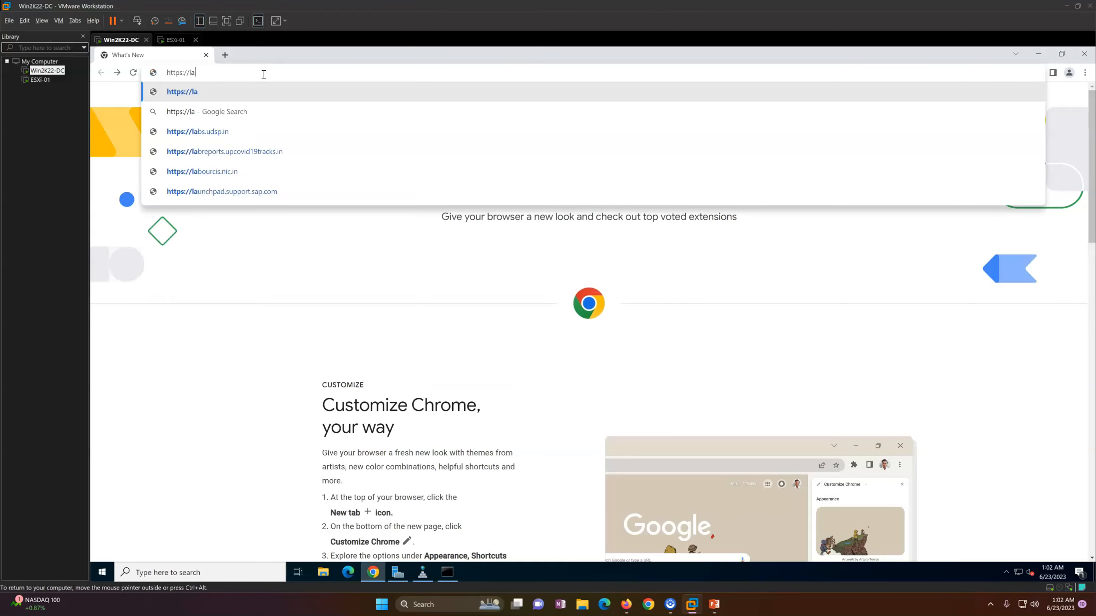
{"action": "key", "text": "BackSpace"}
{"action": "key", "text": "BackSpace"}
{"action": "type", "text": "esxi"}
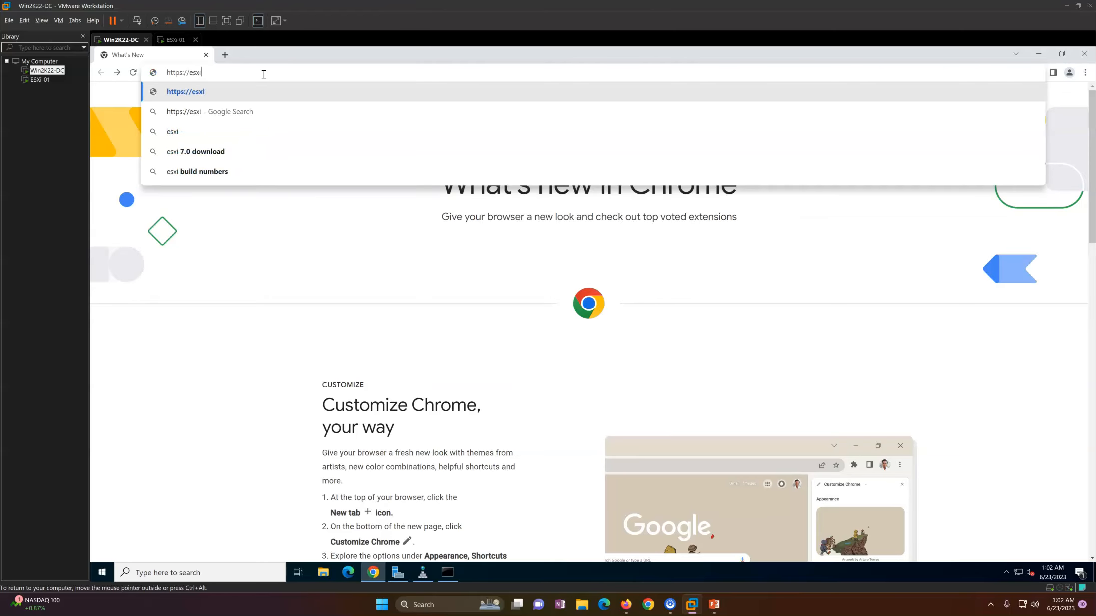
{"action": "type", "text": "-01.lab"}
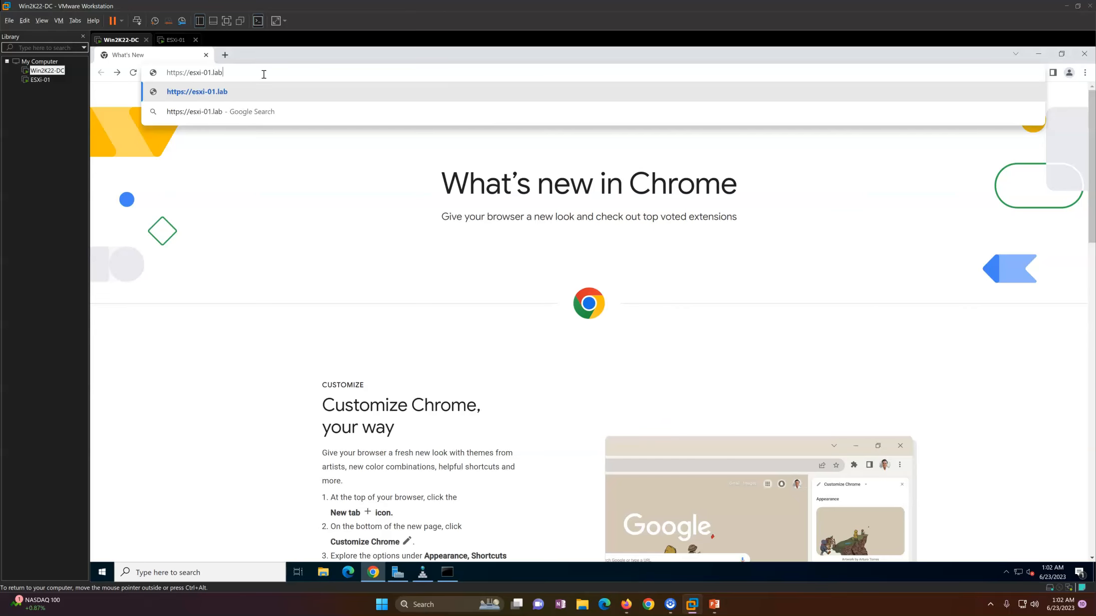
{"action": "type", "text": "s.local/ui"}
{"action": "key", "text": "Return"}
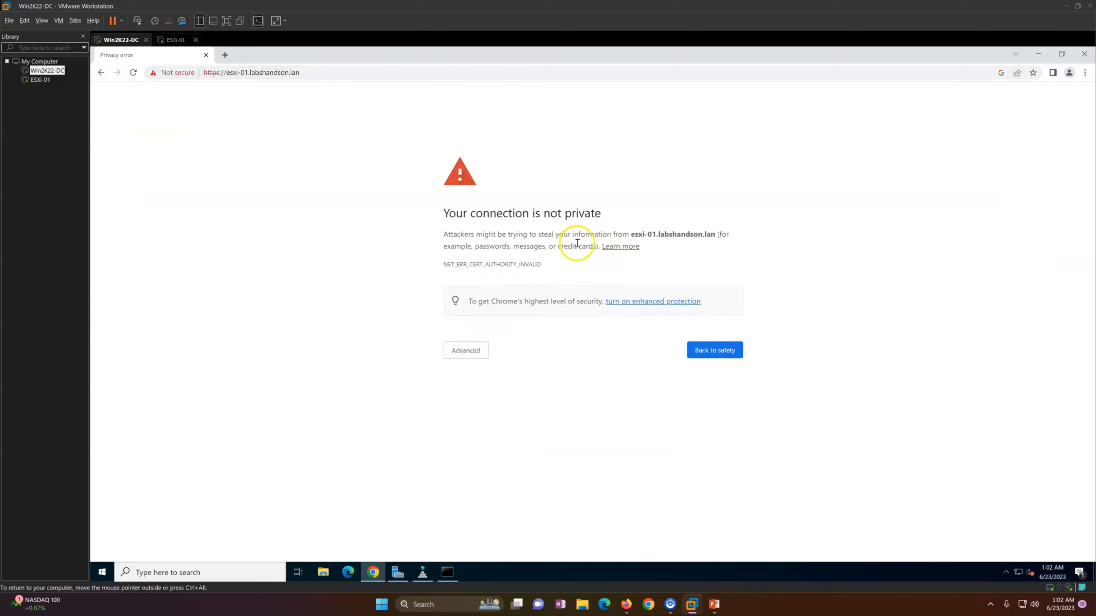
{"action": "left_click_drag", "start_coordinate": [574, 246], "coordinate": [728, 261]}
{"action": "left_click", "coordinate": [465, 350]}
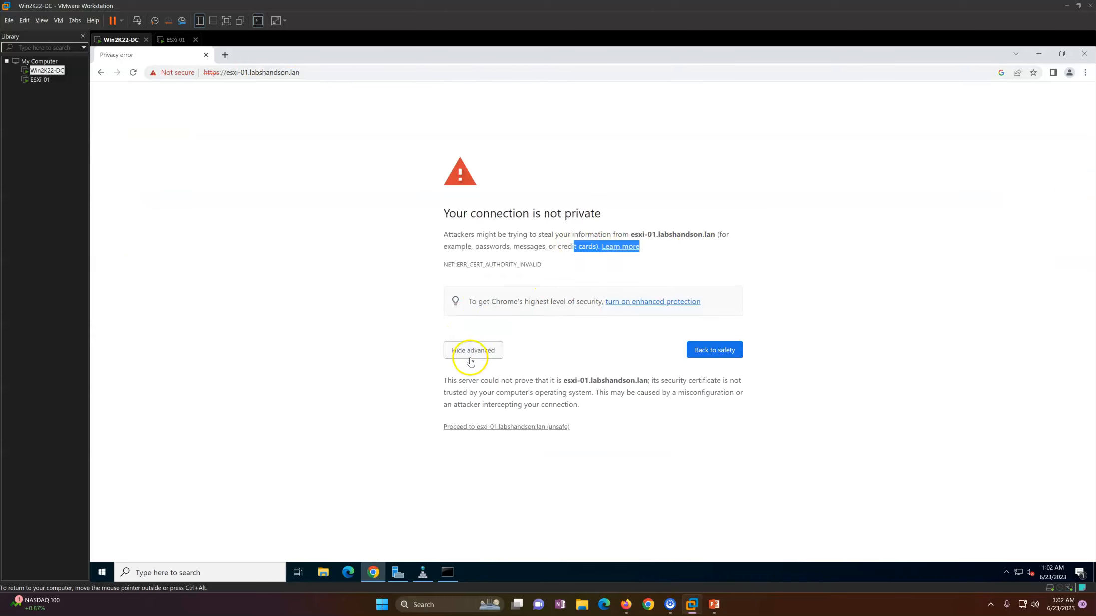
{"action": "left_click", "coordinate": [521, 429]}
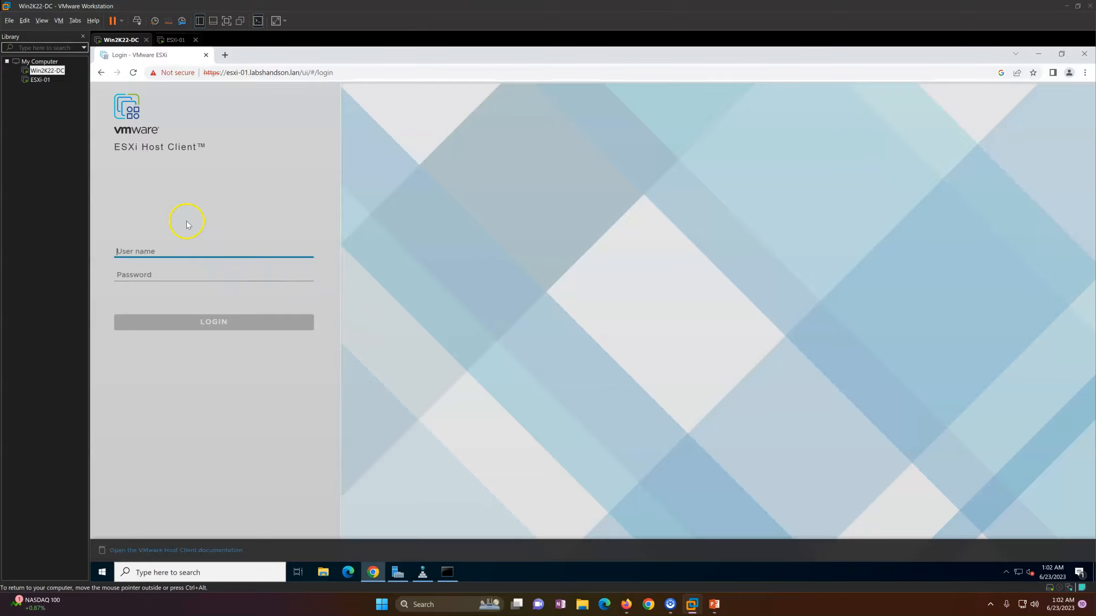
Step: Sign in as root and decline the Customer Experience Improvement Program
{"action": "left_click", "coordinate": [197, 150]}
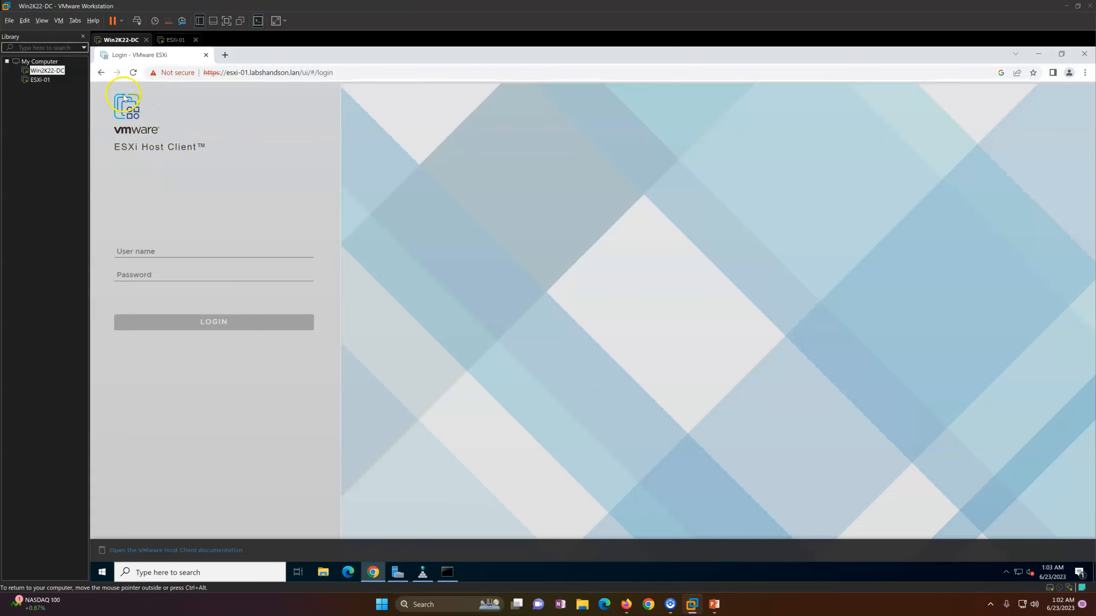
{"action": "left_click", "coordinate": [151, 250]}
{"action": "type", "text": "r"}
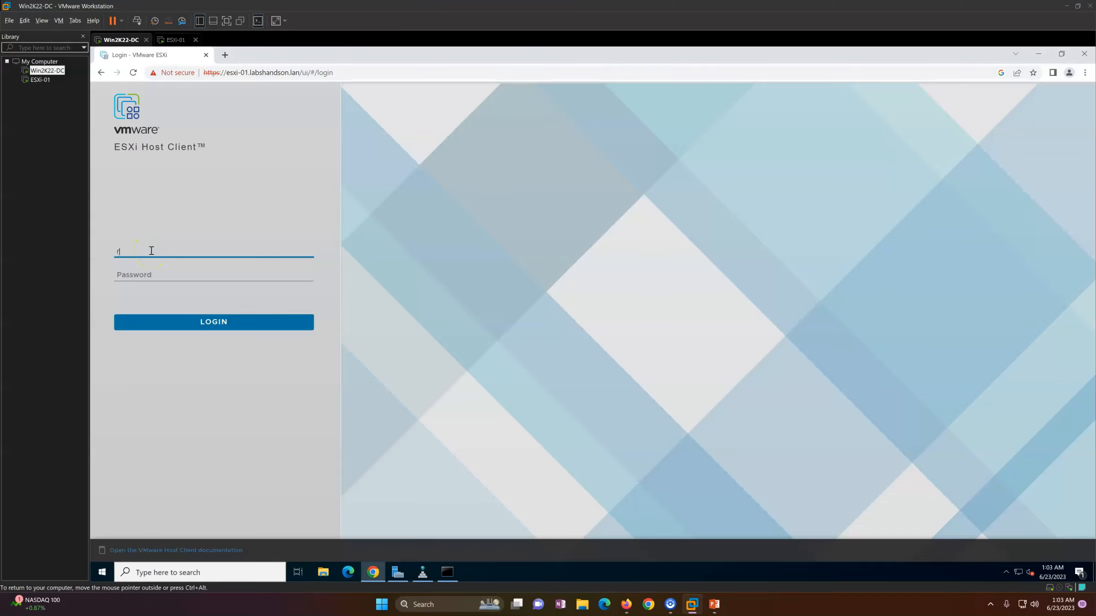
{"action": "type", "text": "oot"}
{"action": "key", "text": "Tab"}
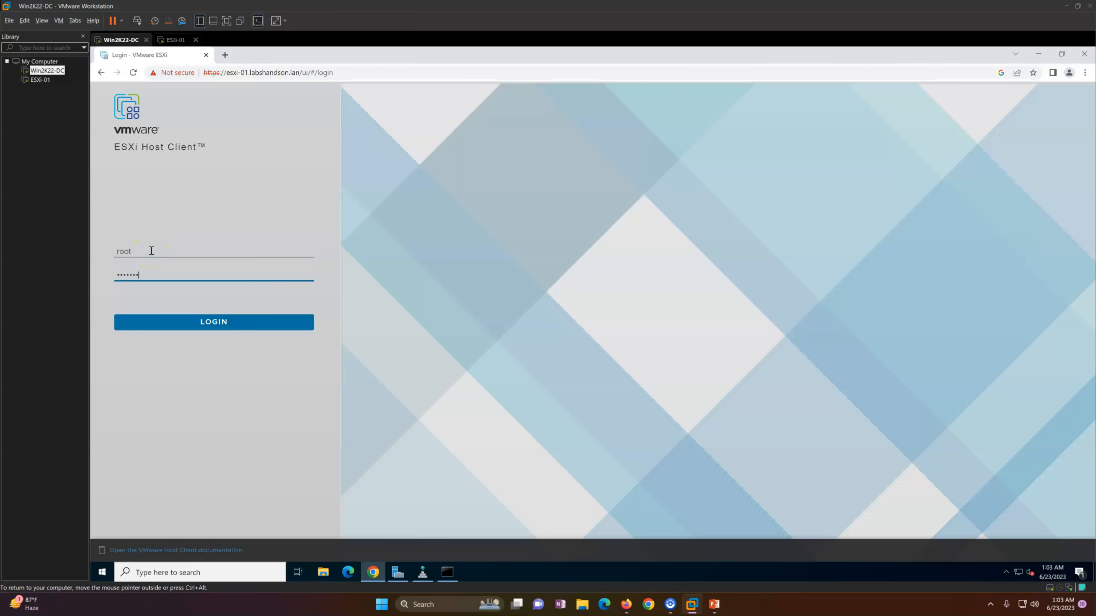
{"action": "key", "text": "Return"}
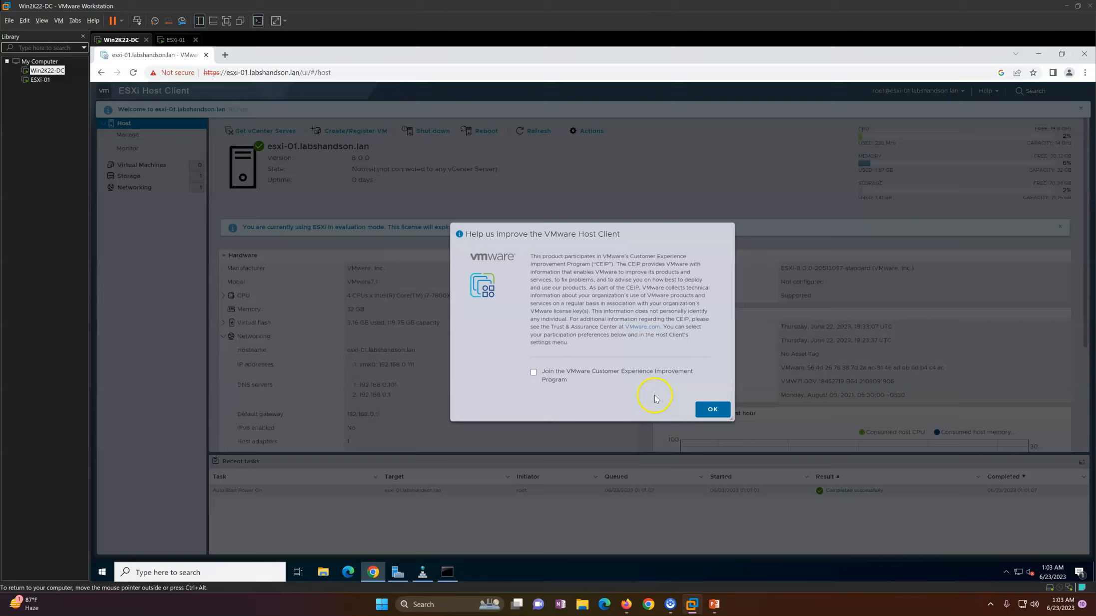
{"action": "left_click", "coordinate": [712, 410]}
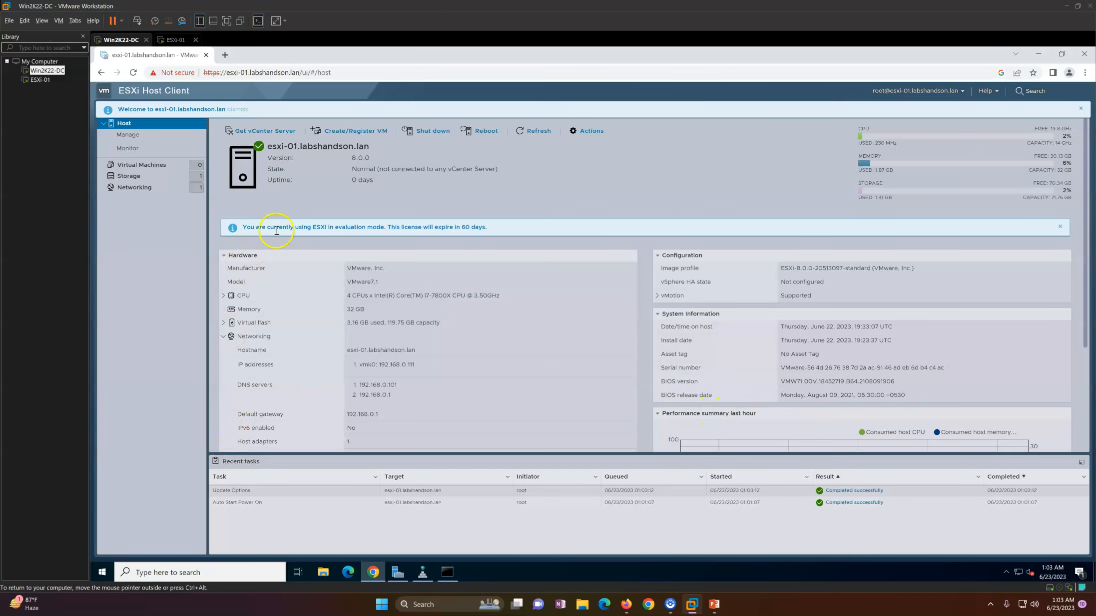
{"action": "left_click_drag", "start_coordinate": [272, 146], "coordinate": [381, 163]}
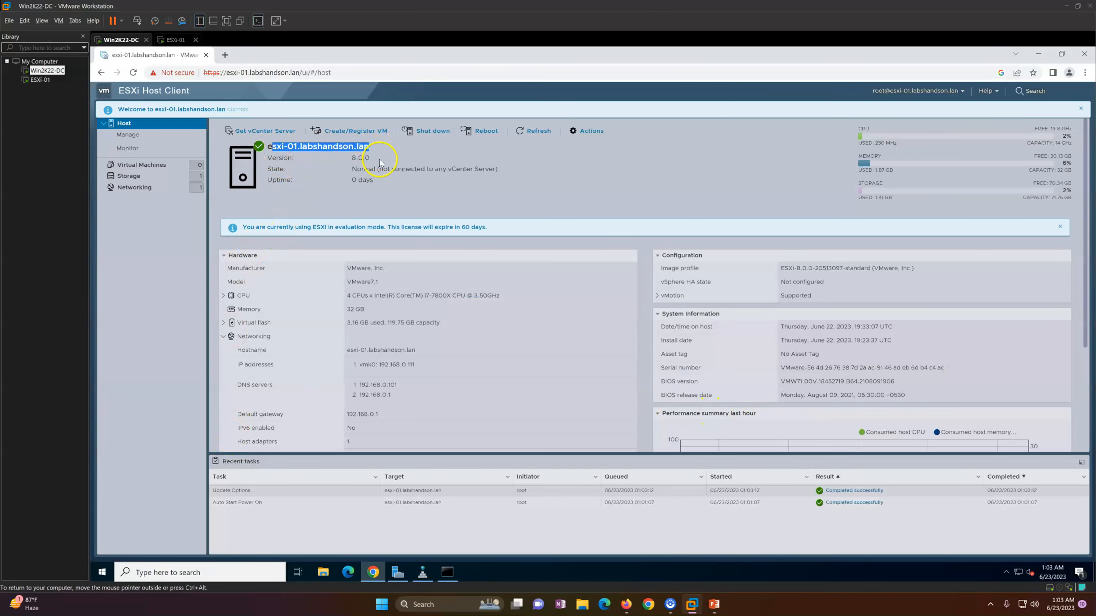
{"action": "left_click", "coordinate": [369, 159]}
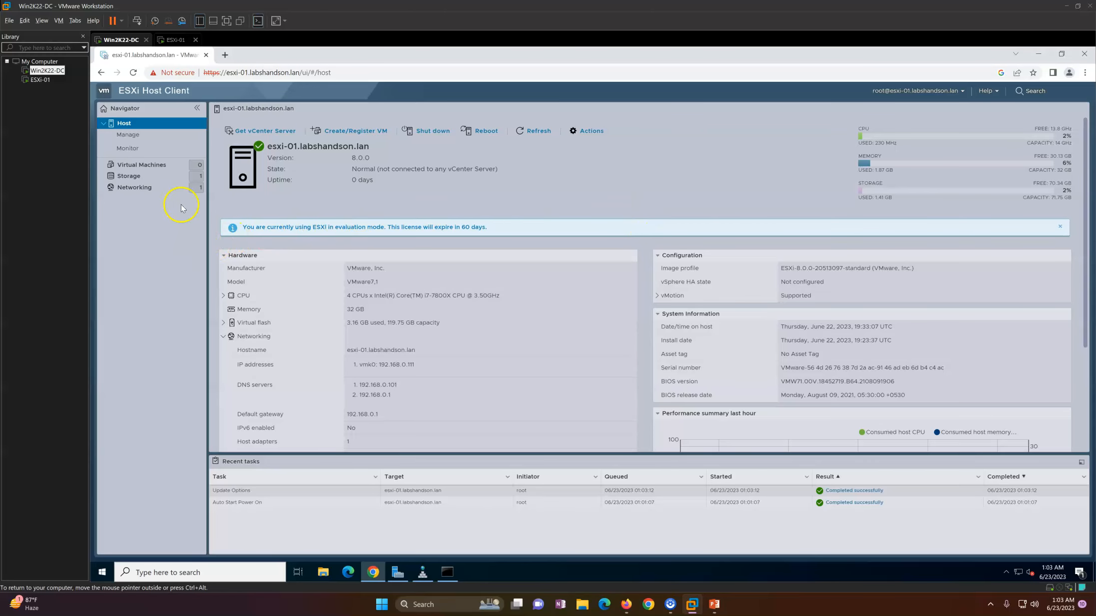
Step: Browse the Virtual Machines, Storage, Networking and Manage pages, ending on the Host summary
{"action": "left_click", "coordinate": [150, 165]}
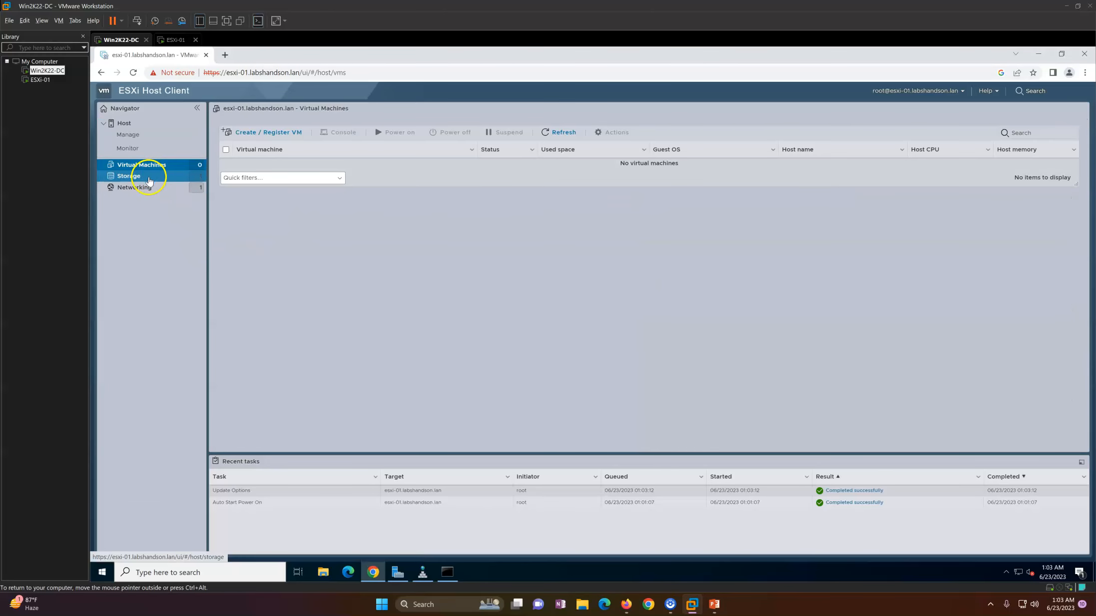
{"action": "left_click", "coordinate": [149, 178]}
{"action": "left_click", "coordinate": [148, 187]}
{"action": "left_click", "coordinate": [143, 122]}
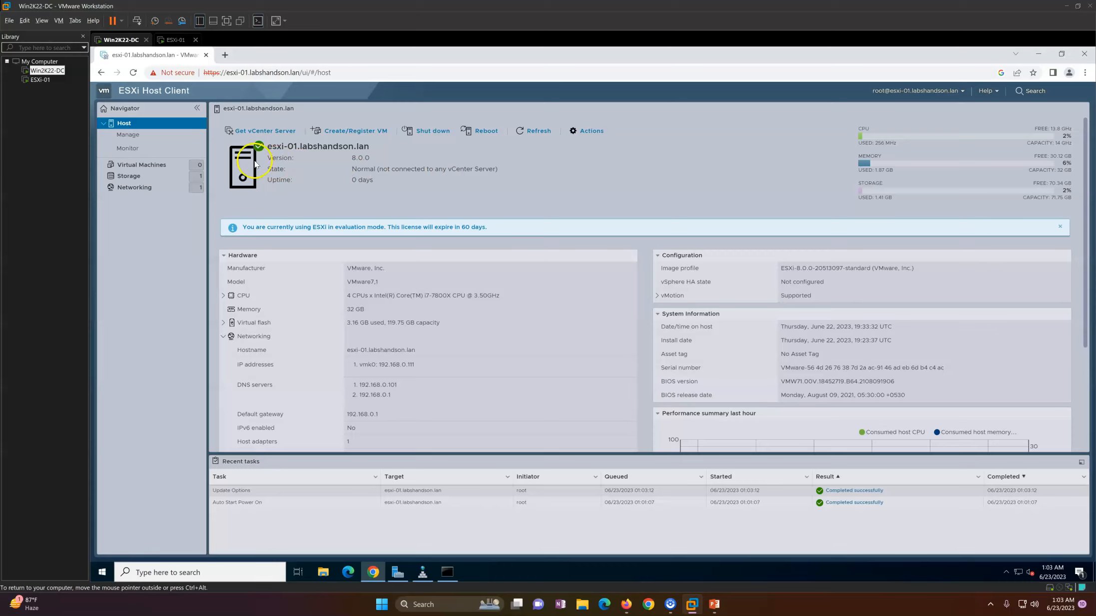
{"action": "left_click", "coordinate": [167, 167]}
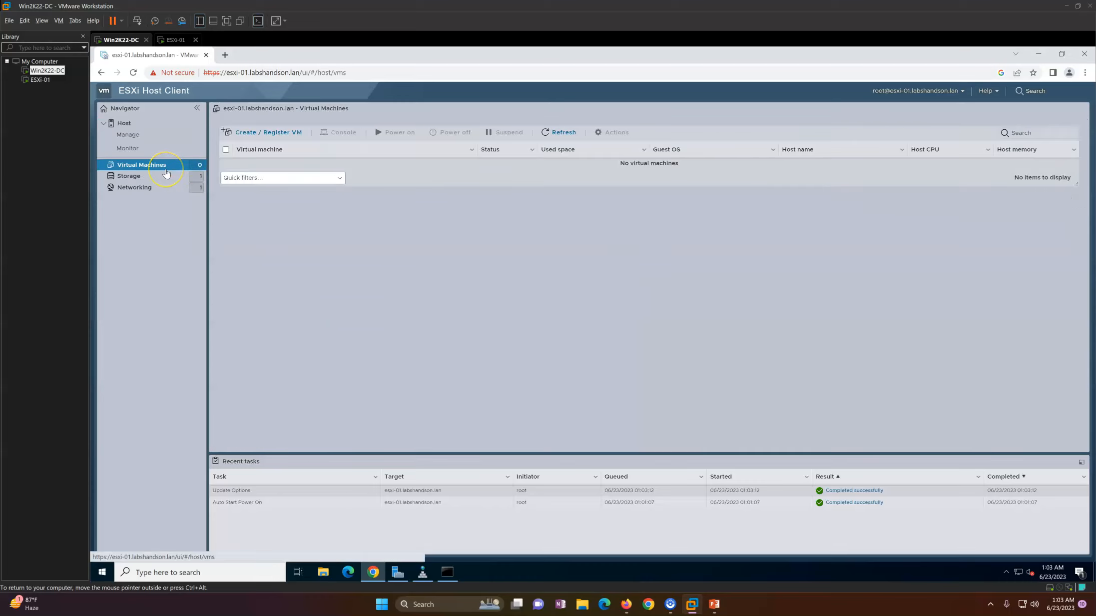
{"action": "left_click", "coordinate": [159, 187]}
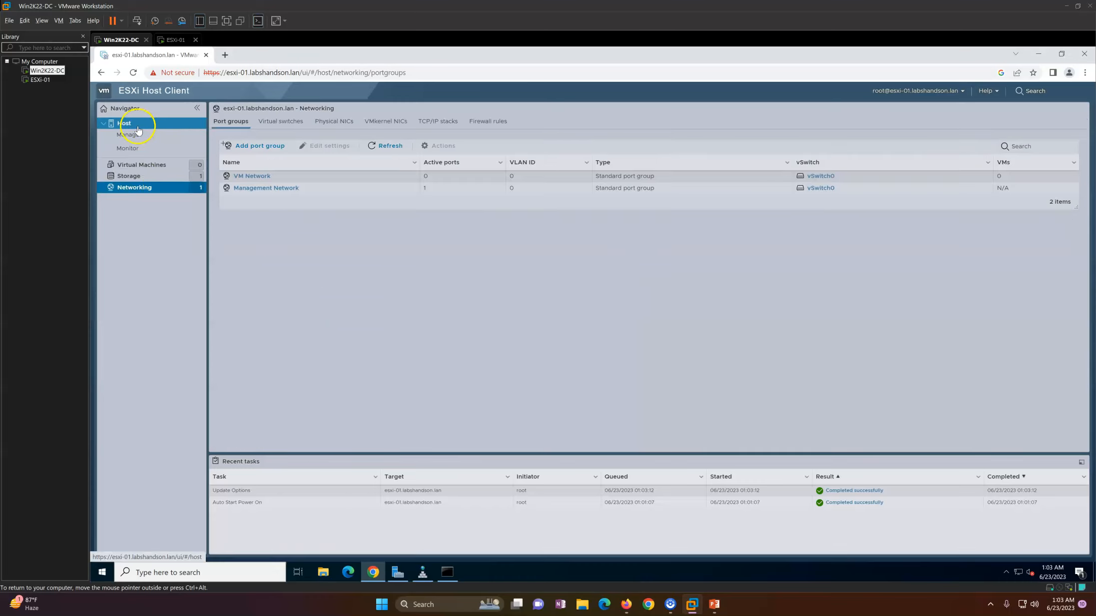
{"action": "left_click", "coordinate": [136, 128]}
{"action": "left_click", "coordinate": [137, 140]}
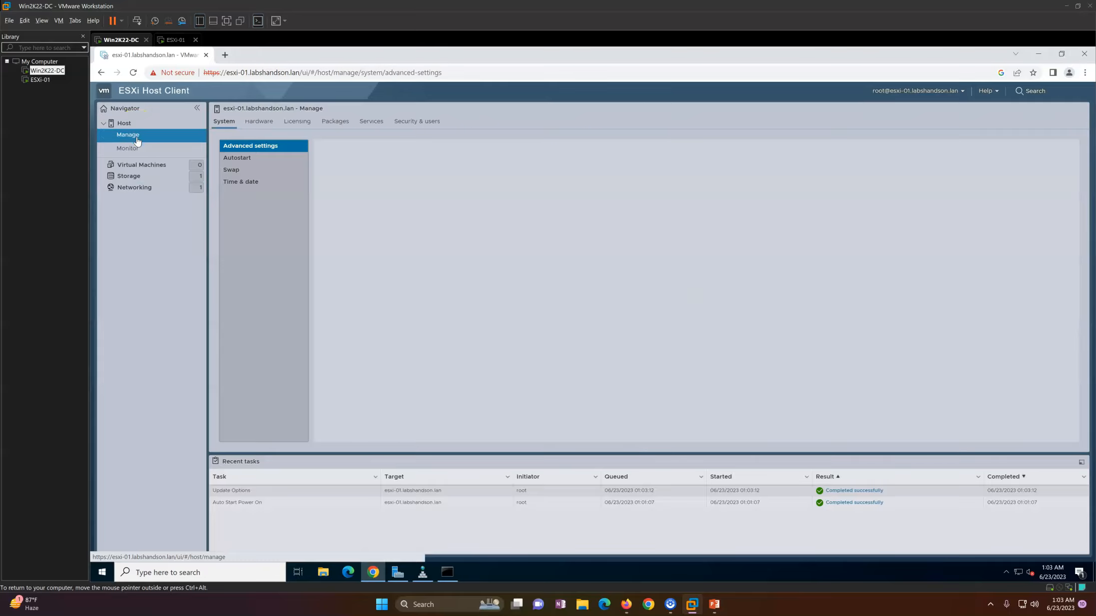
{"action": "left_click", "coordinate": [131, 124]}
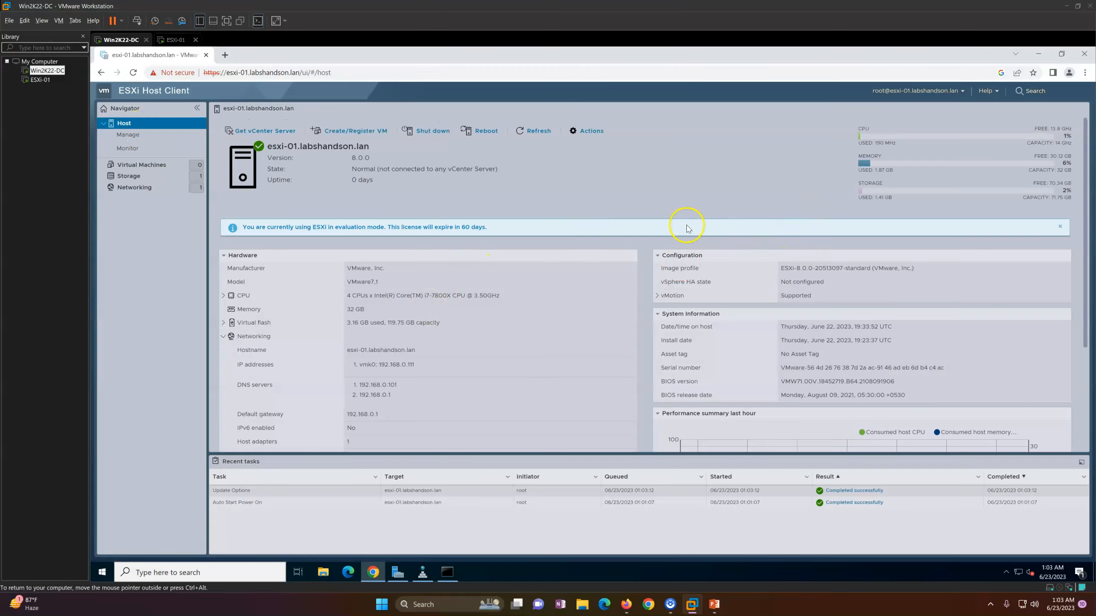
Step: Show Help > About: client version 2.5.1, ESXi 8.0.0 build 20513097
{"action": "left_click", "coordinate": [963, 92]}
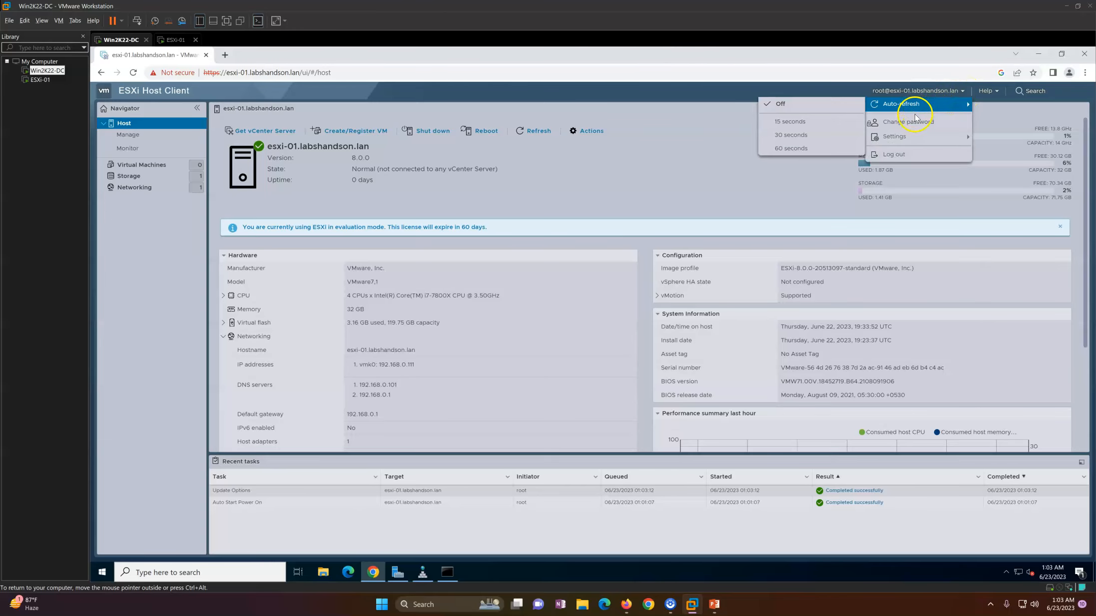
{"action": "mouse_move", "coordinate": [899, 136]}
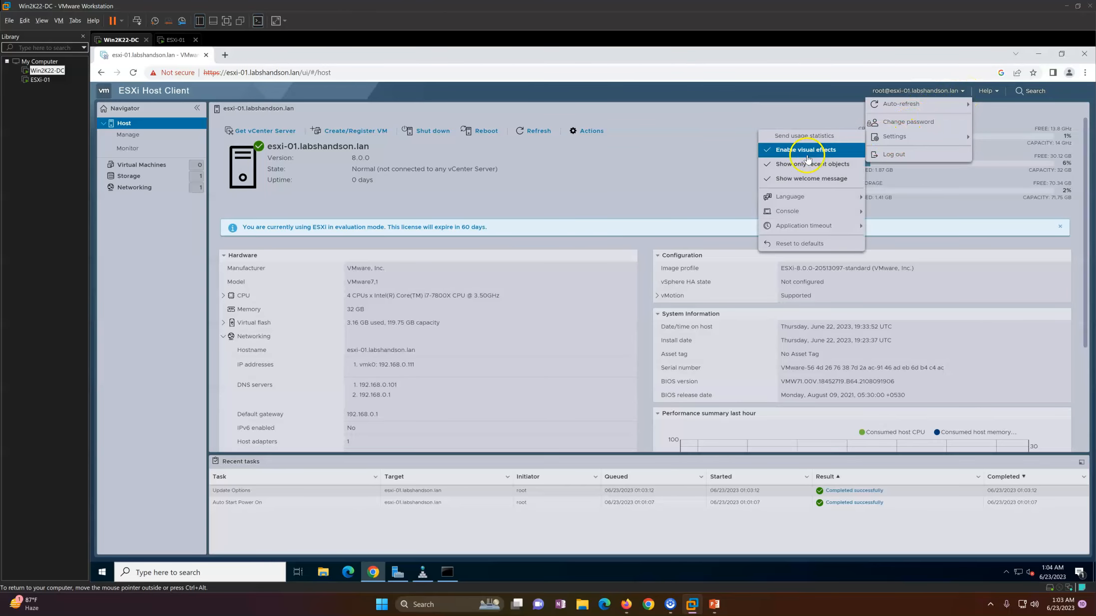
{"action": "mouse_move", "coordinate": [800, 215]}
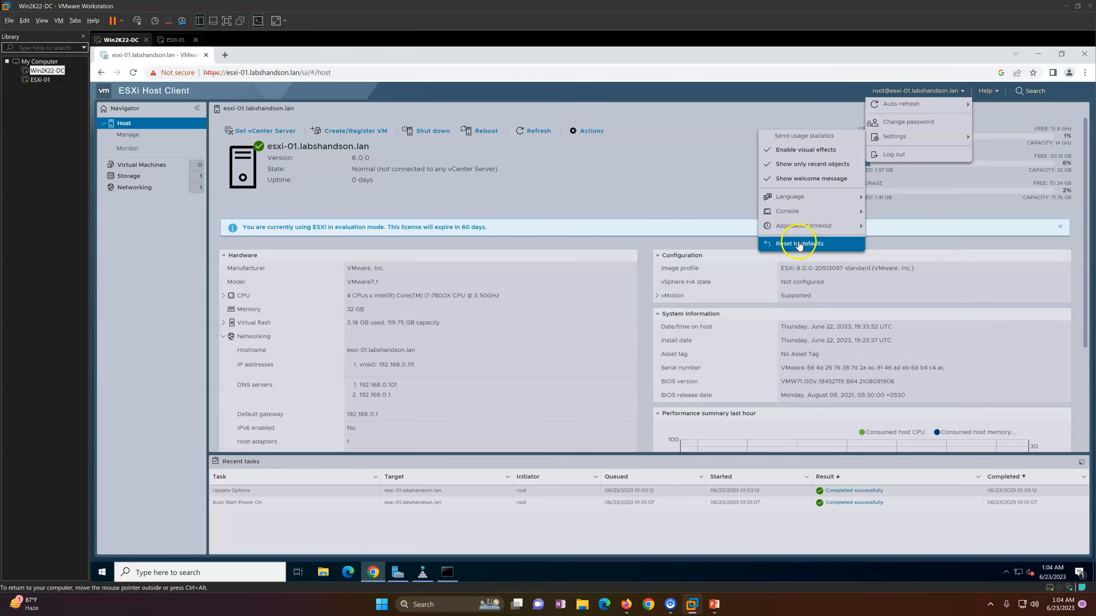
{"action": "left_click", "coordinate": [996, 91]}
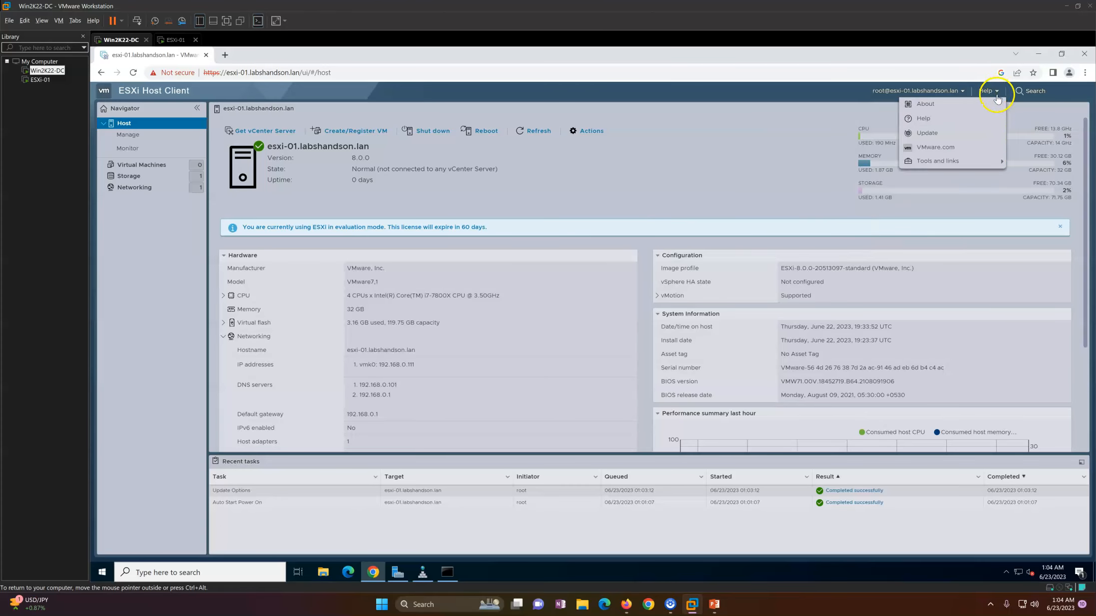
{"action": "left_click", "coordinate": [968, 107]}
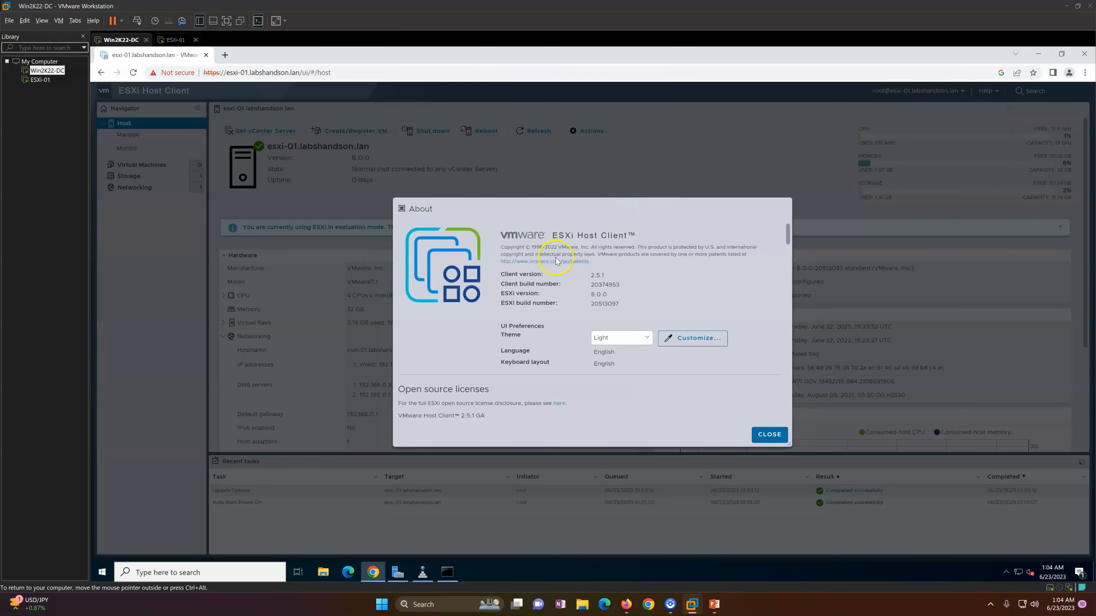
Step: Try the Dark and Classic themes, return to Light, and cancel theme customisation unchanged
{"action": "left_click", "coordinate": [632, 342]}
{"action": "left_click", "coordinate": [635, 341]}
{"action": "left_click", "coordinate": [638, 342]}
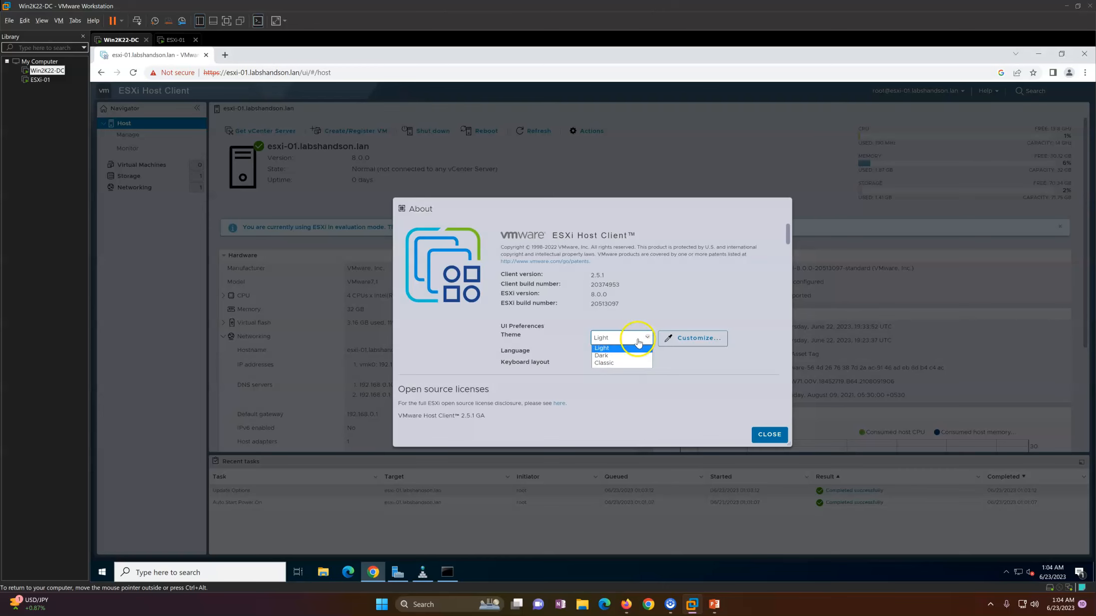
{"action": "left_click", "coordinate": [628, 356]}
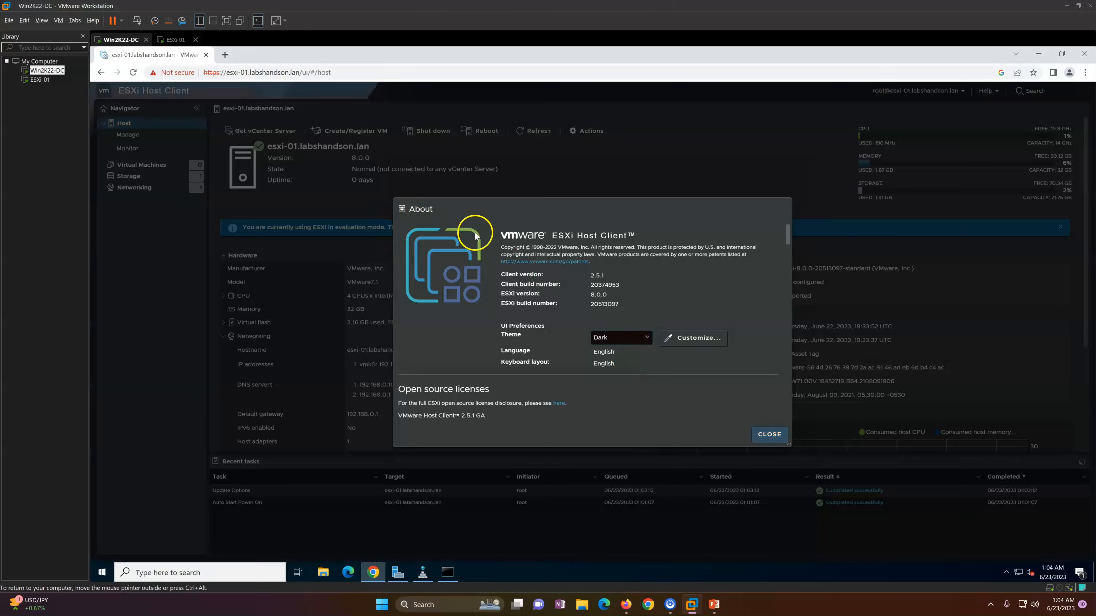
{"action": "left_click", "coordinate": [620, 340]}
{"action": "left_click", "coordinate": [619, 358]}
{"action": "left_click", "coordinate": [619, 339]}
{"action": "left_click", "coordinate": [618, 350]}
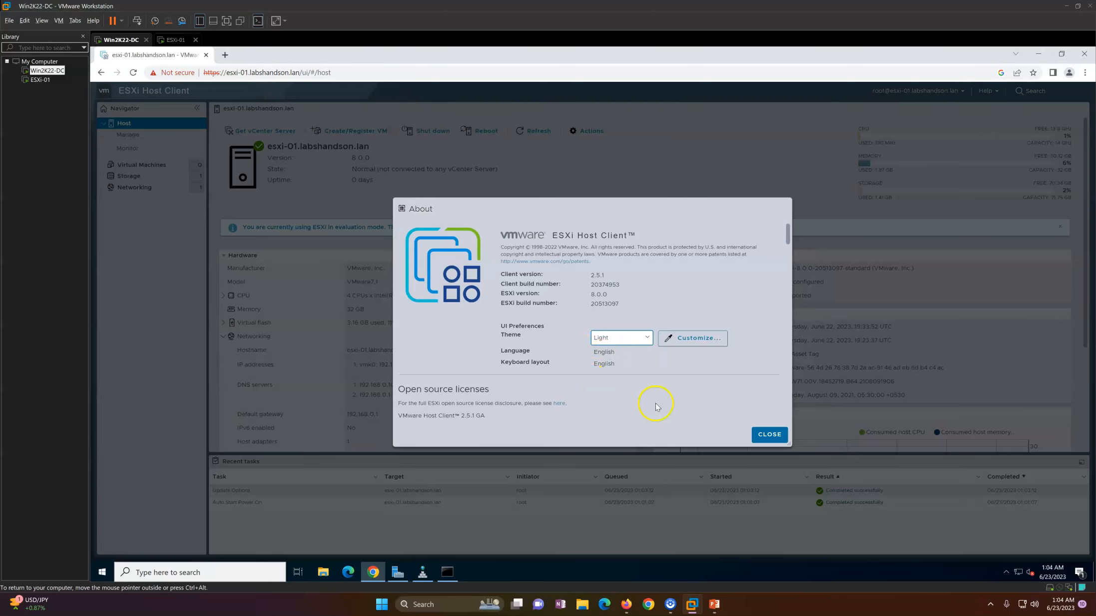
{"action": "left_click", "coordinate": [688, 340]}
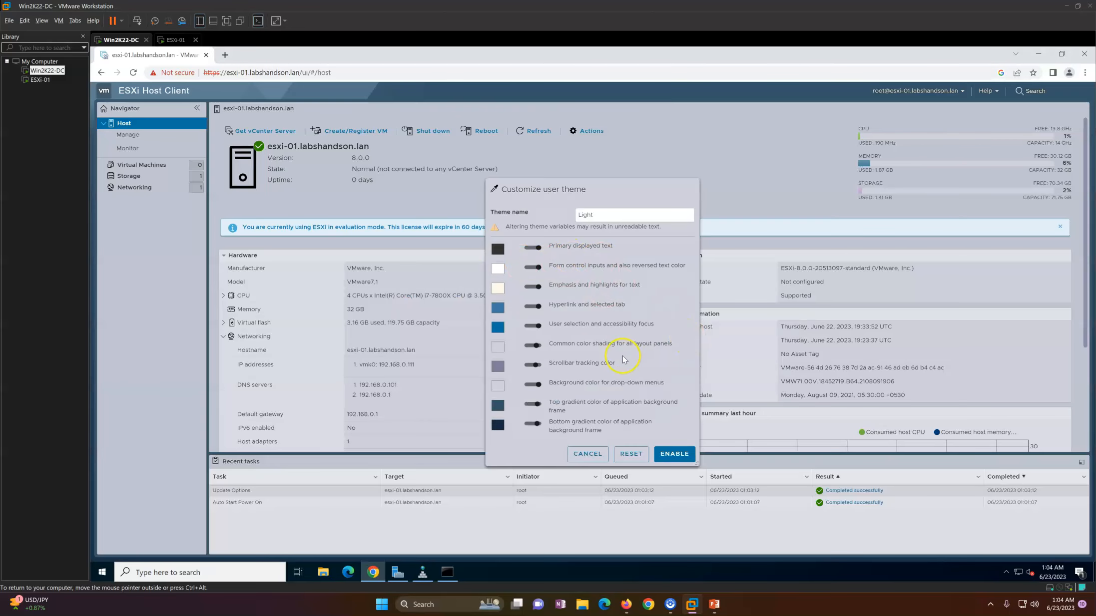
{"action": "left_click", "coordinate": [601, 455]}
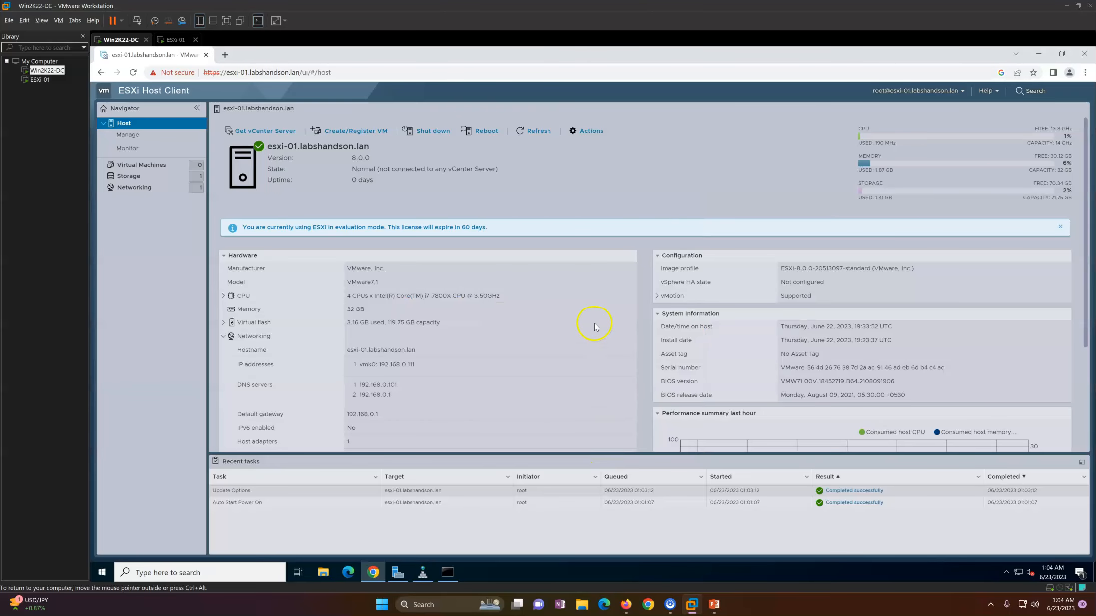
Step: Reopen About, select the client and ESXi version and build text, then close it
{"action": "left_click", "coordinate": [987, 91]}
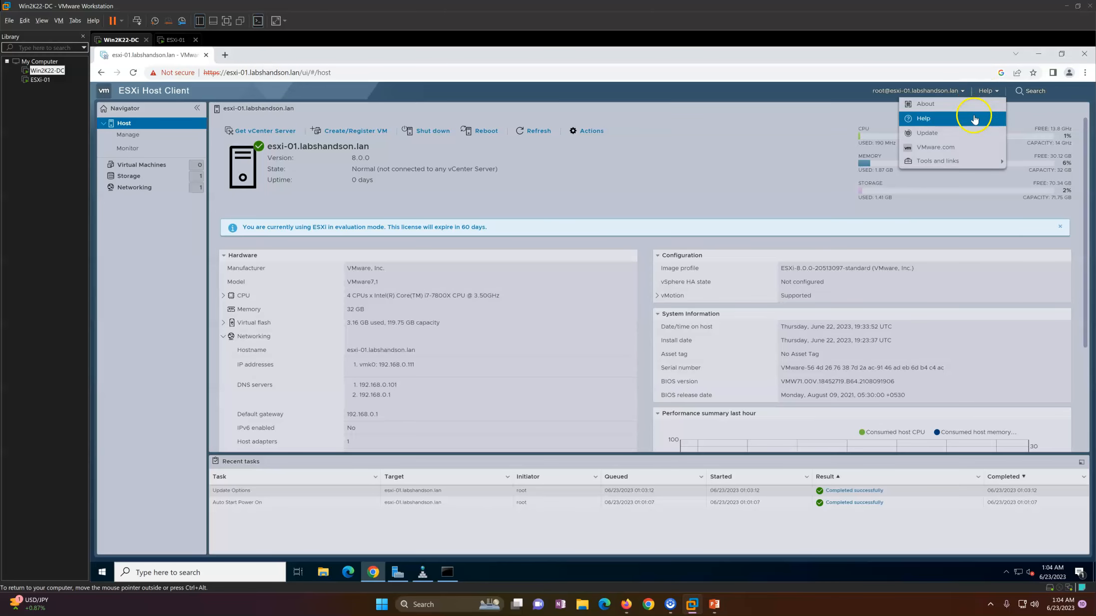
{"action": "left_click", "coordinate": [927, 104]}
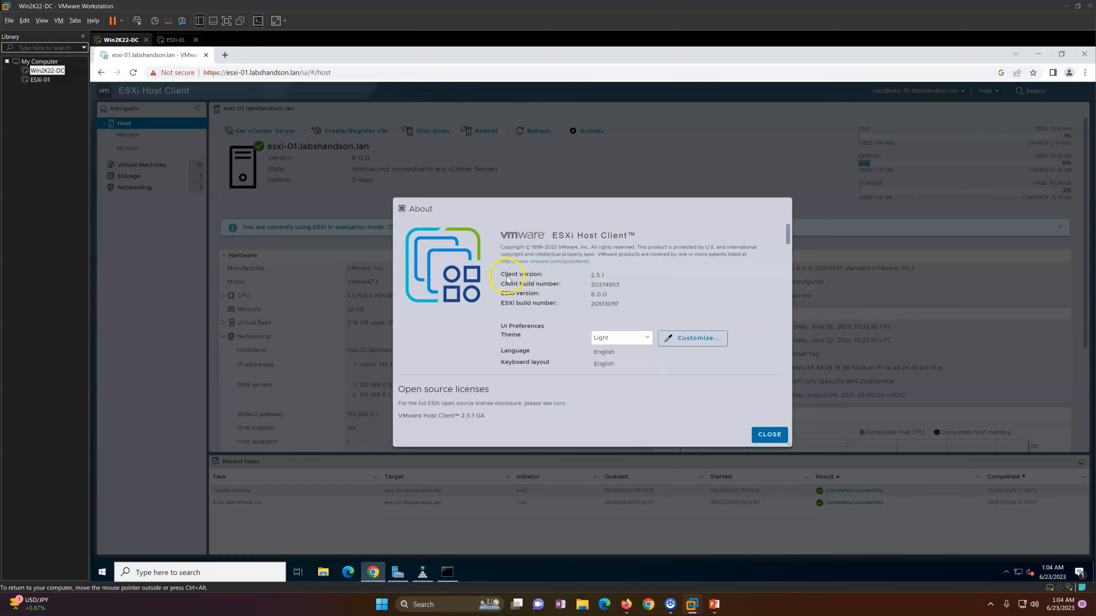
{"action": "left_click_drag", "start_coordinate": [502, 277], "coordinate": [558, 279]}
{"action": "left_click", "coordinate": [642, 284]}
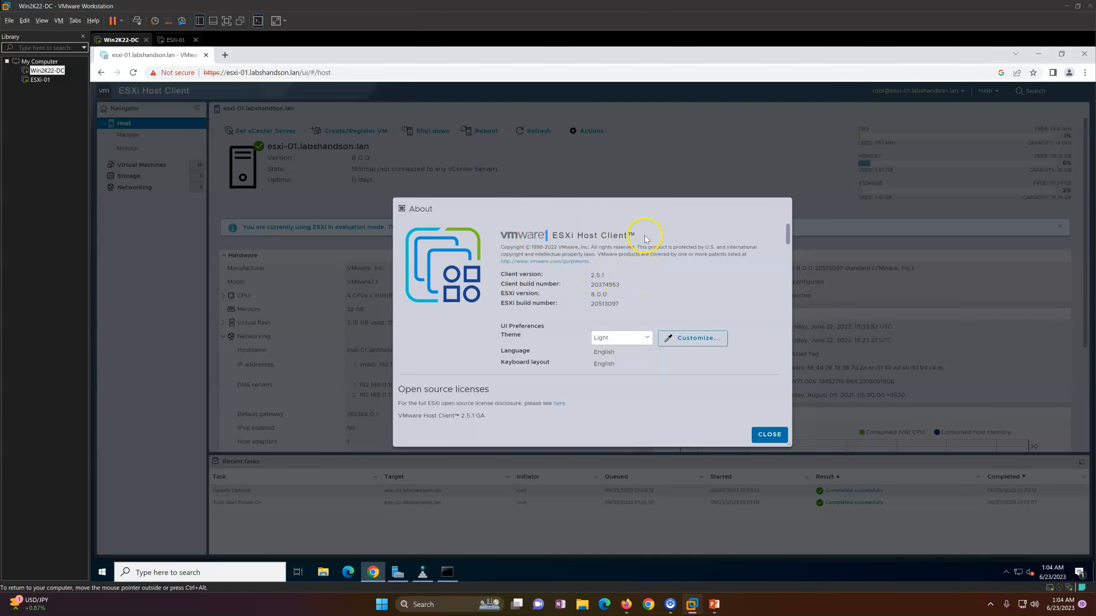
{"action": "left_click_drag", "start_coordinate": [507, 286], "coordinate": [610, 299]}
{"action": "left_click", "coordinate": [512, 298]}
{"action": "left_click", "coordinate": [660, 310]}
{"action": "left_click_drag", "start_coordinate": [509, 305], "coordinate": [617, 304]}
{"action": "left_click", "coordinate": [470, 406]}
{"action": "left_click", "coordinate": [758, 431]}
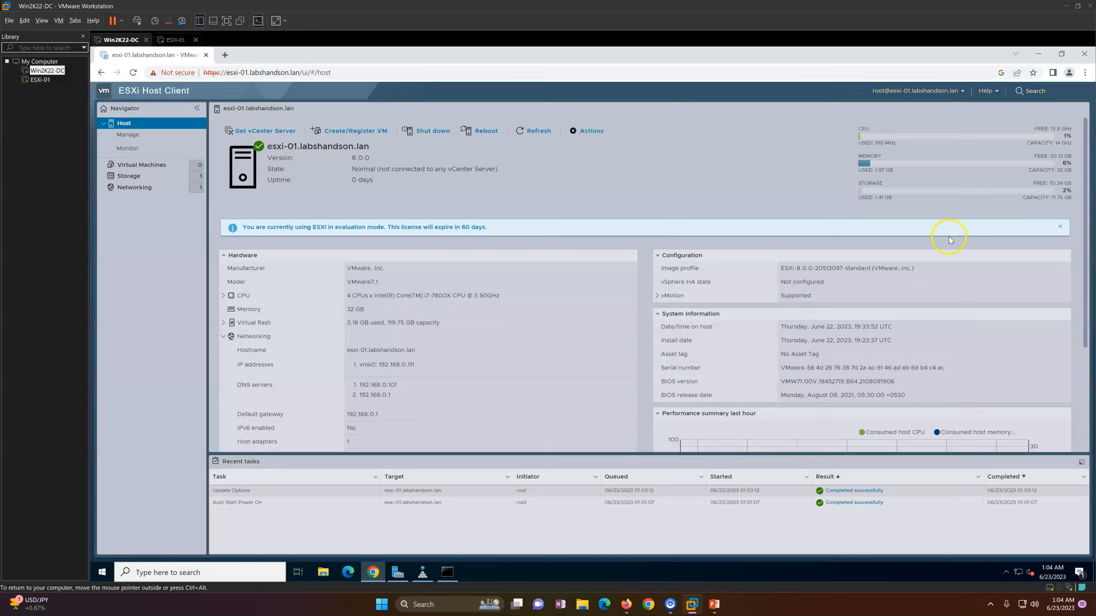
{"action": "left_click", "coordinate": [996, 98]}
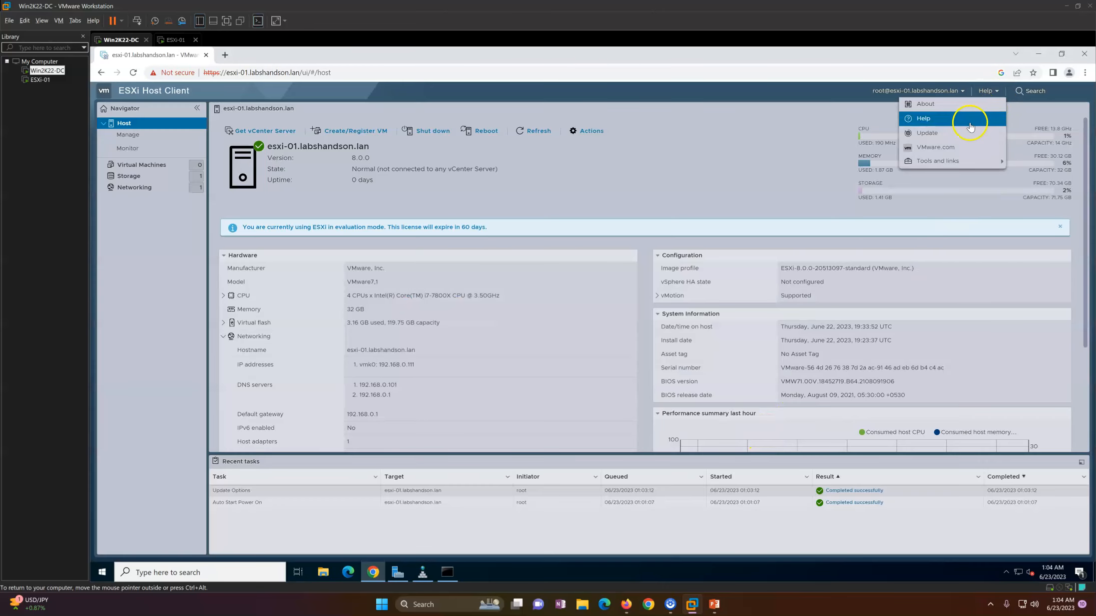
Step: Cancel the Install update form, then open VMware Remote Console from Tools and links
{"action": "left_click", "coordinate": [943, 136]}
{"action": "left_click", "coordinate": [496, 323]}
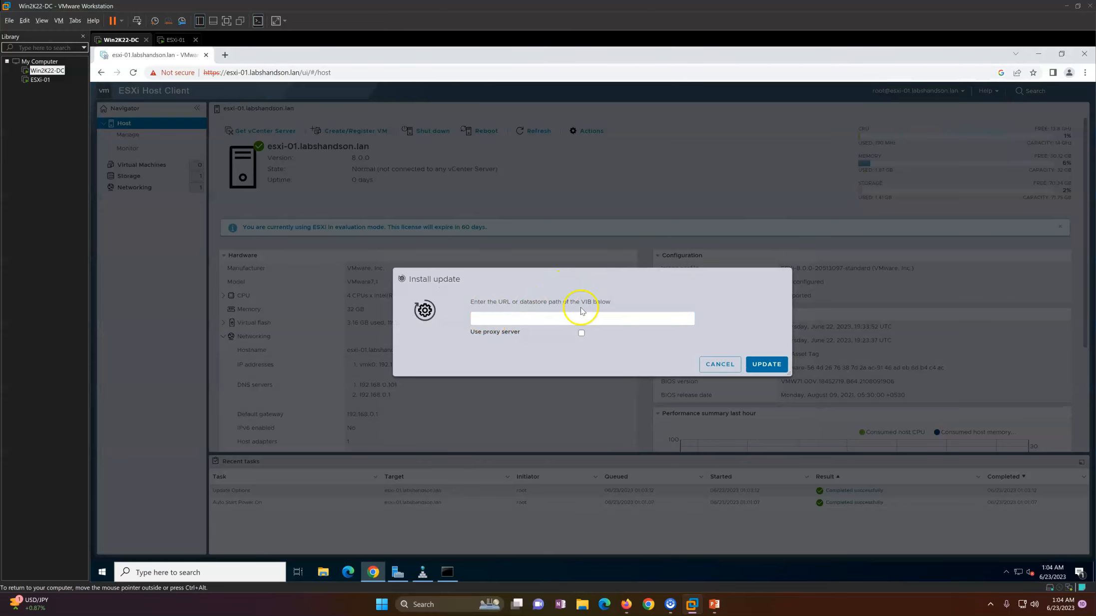
{"action": "left_click", "coordinate": [731, 366]}
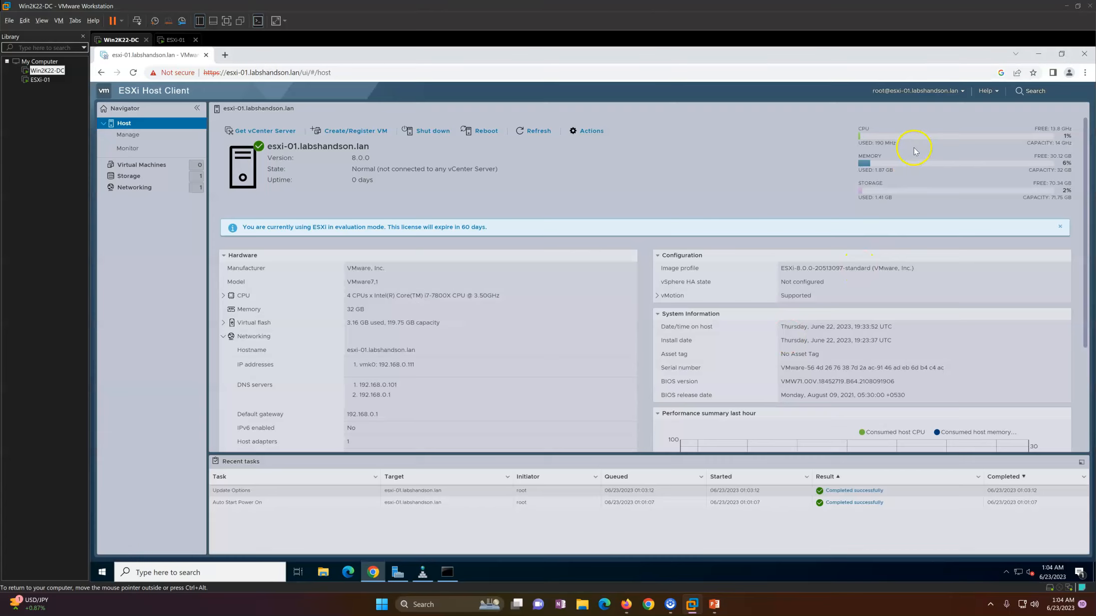
{"action": "left_click", "coordinate": [986, 91]}
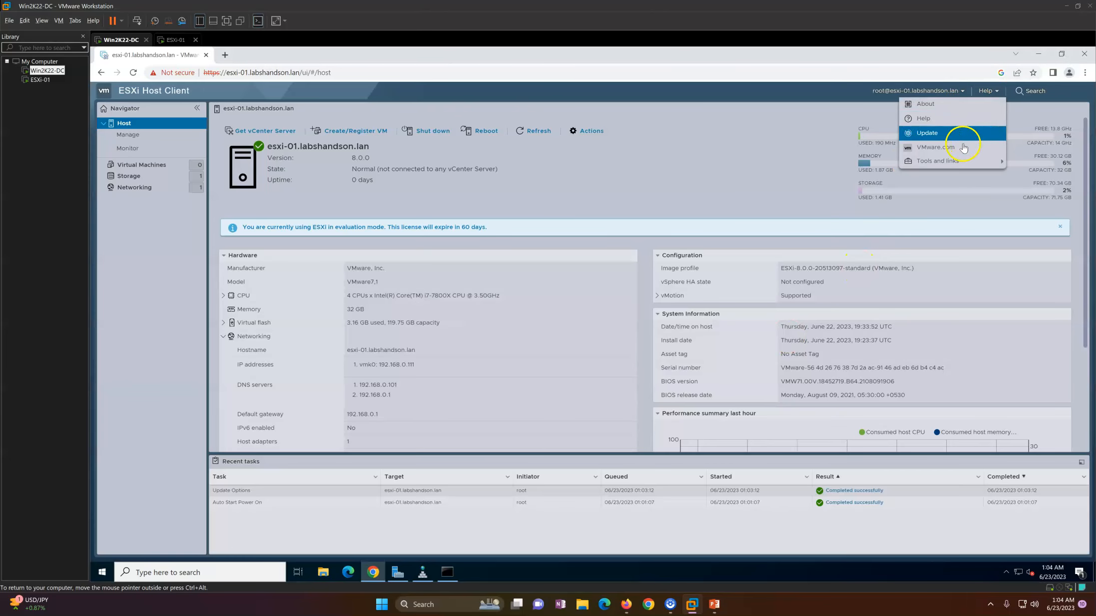
{"action": "mouse_move", "coordinate": [951, 161]}
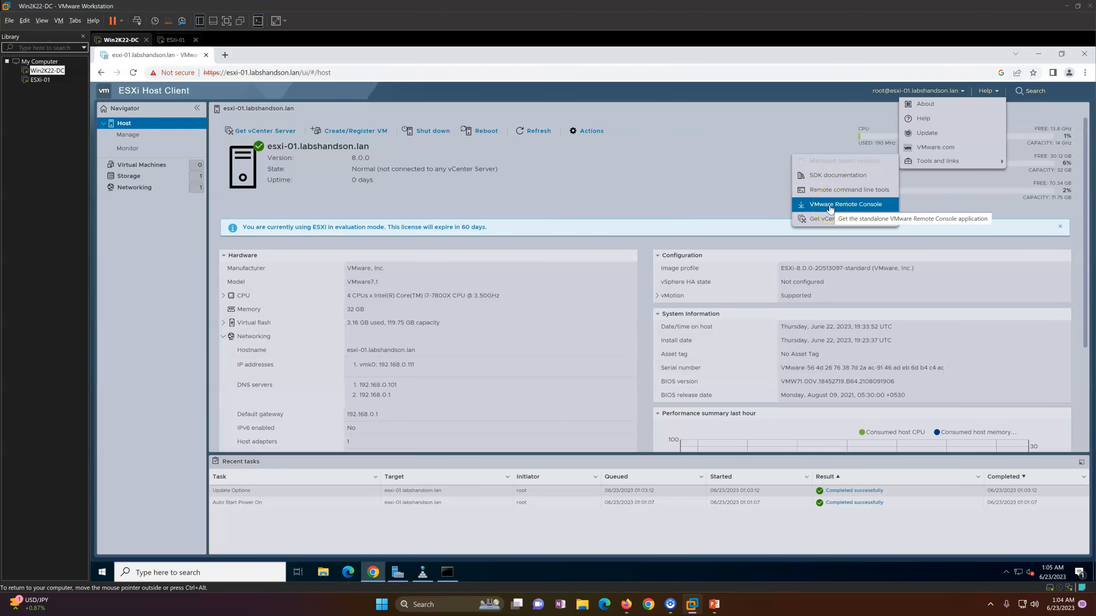
{"action": "left_click", "coordinate": [848, 226]}
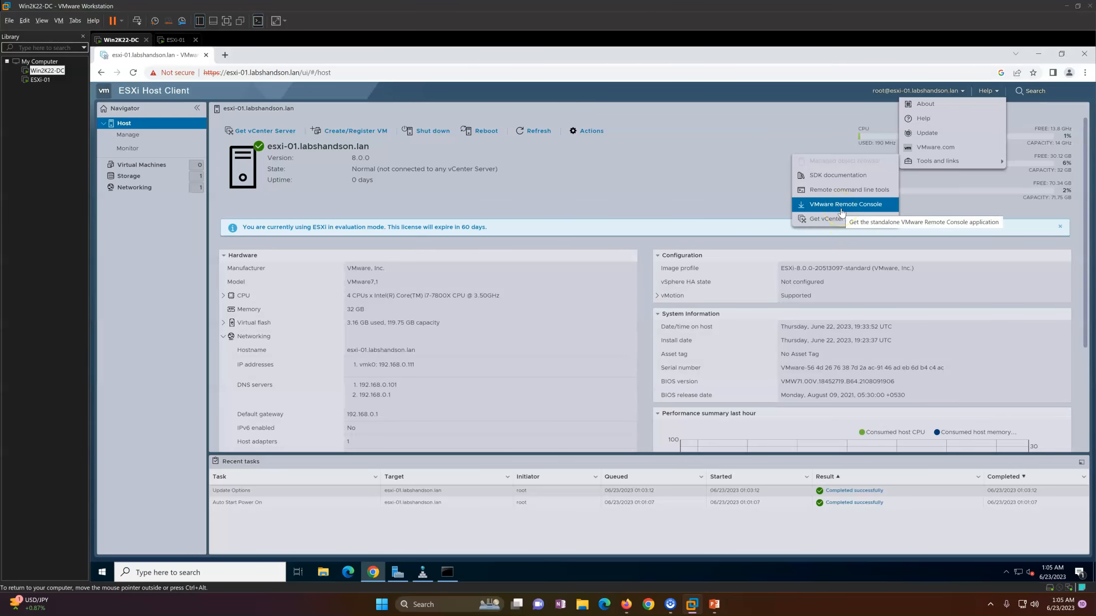
{"action": "left_click", "coordinate": [842, 213]}
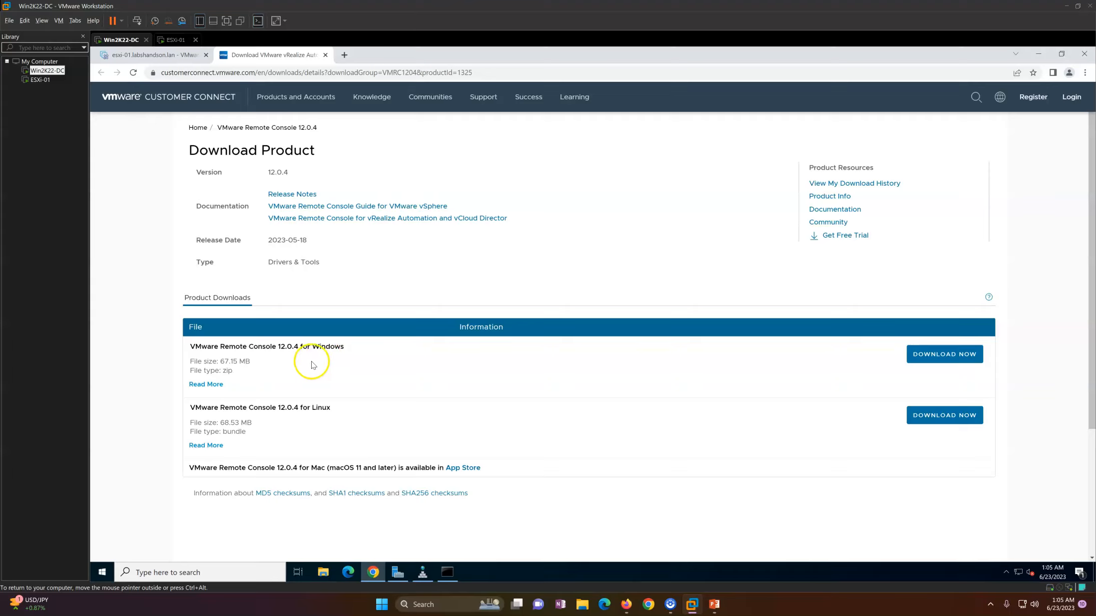
Step: Attempt the Windows Remote Console 12.0.4 download, then close the Customer Connect sign-in tab
{"action": "left_click", "coordinate": [949, 357]}
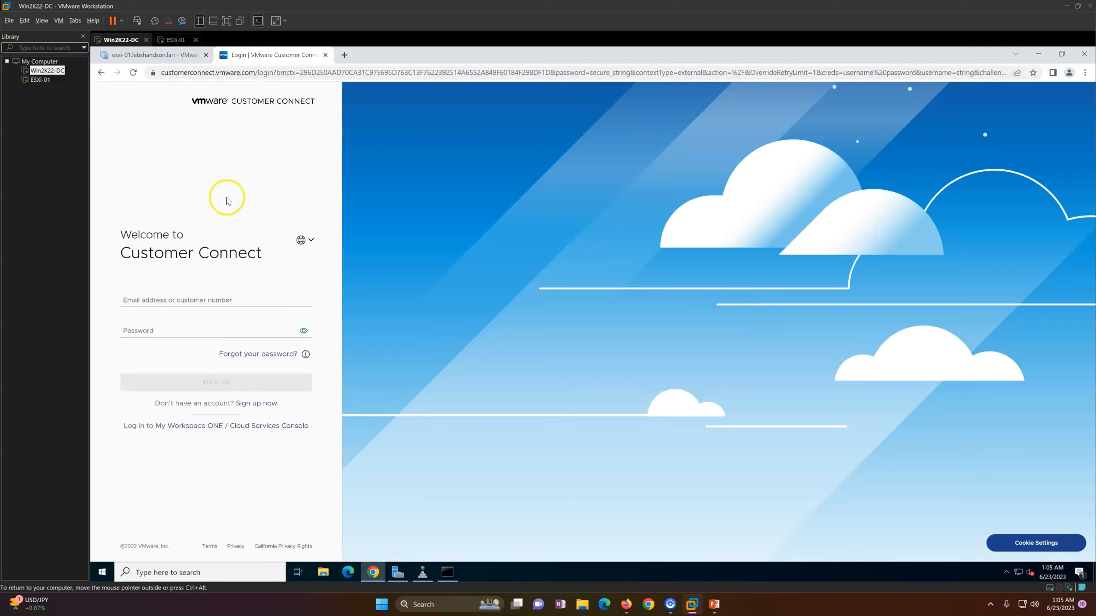
{"action": "left_click", "coordinate": [181, 52]}
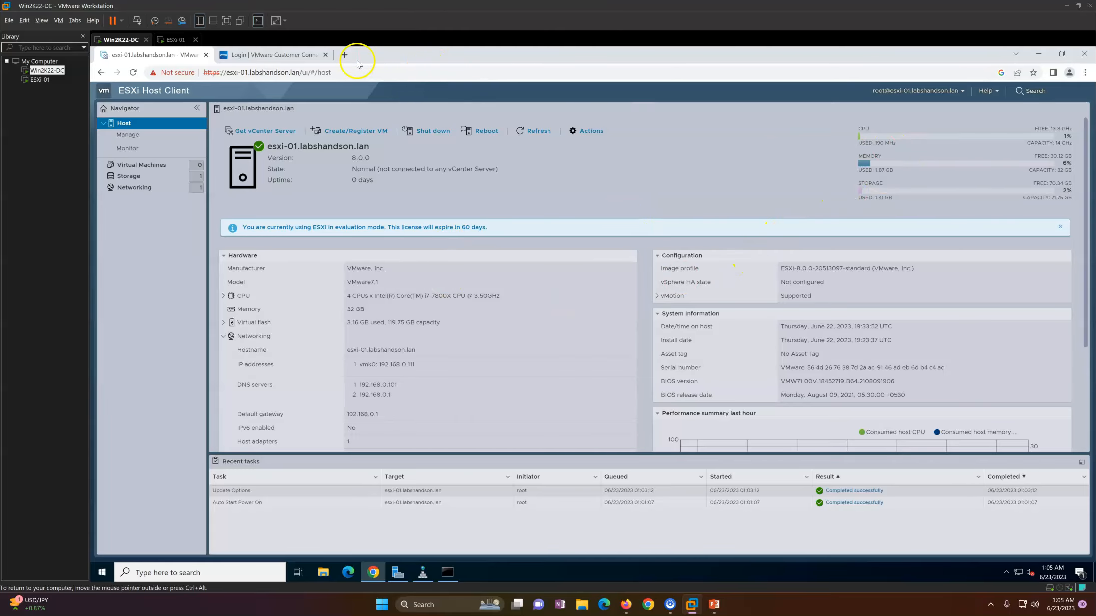
{"action": "left_click", "coordinate": [297, 59]}
{"action": "left_click", "coordinate": [191, 299]}
{"action": "left_click", "coordinate": [185, 332]}
{"action": "left_click", "coordinate": [325, 55]}
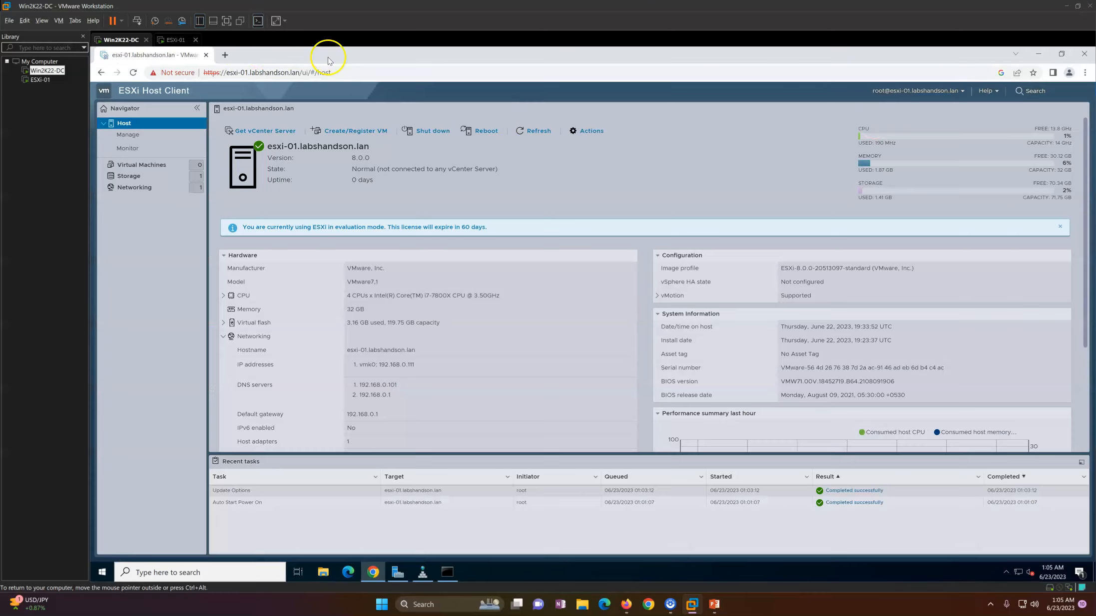
{"action": "left_click", "coordinate": [989, 91]}
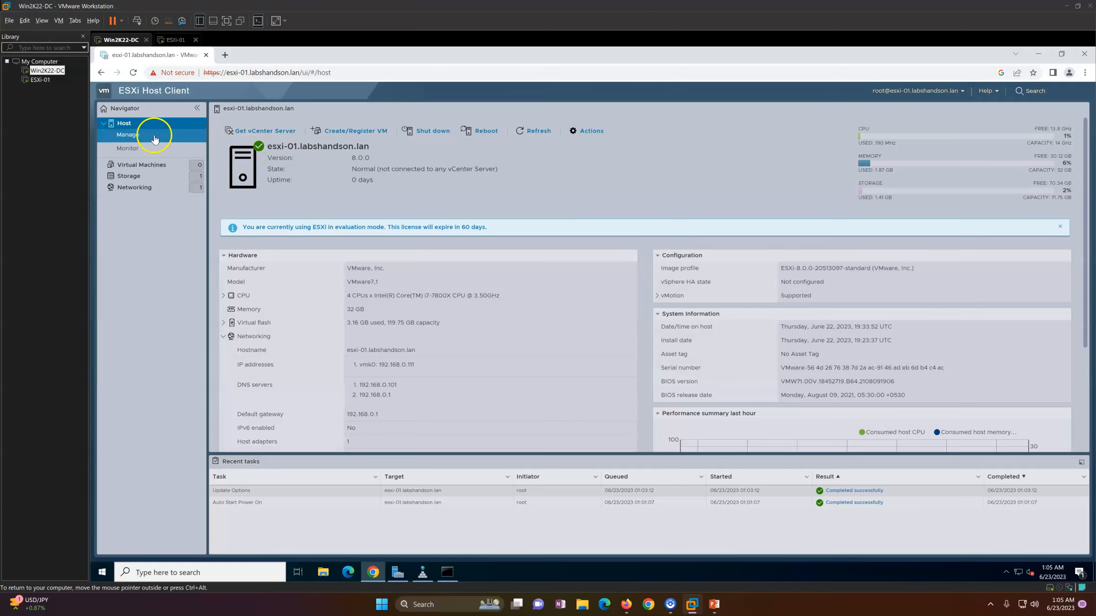
{"action": "left_click", "coordinate": [713, 604]}
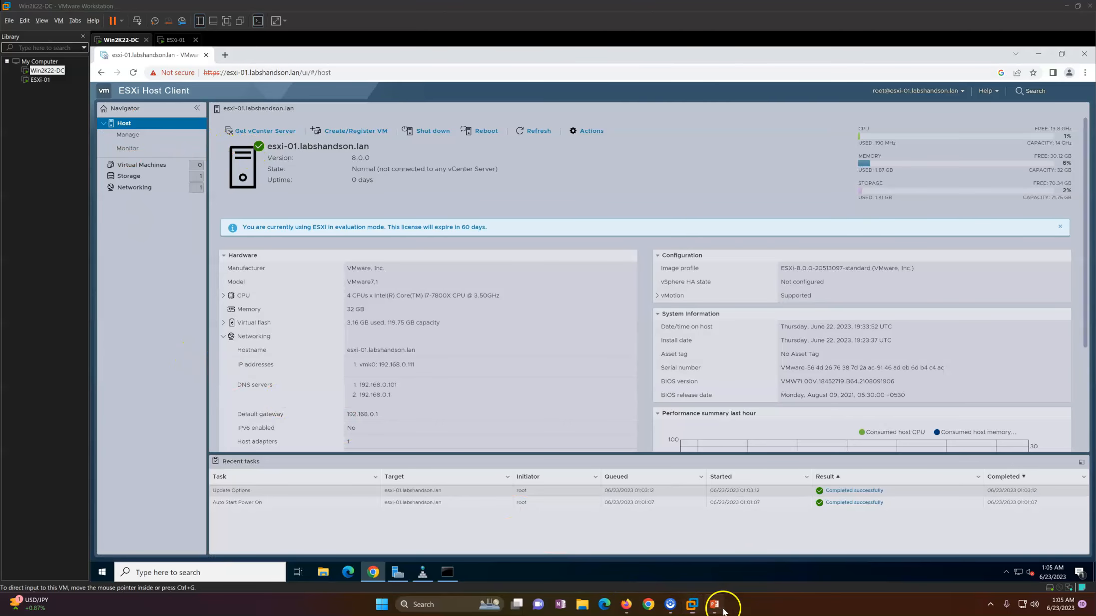
Step: Advance the slide show to slide 4, the closing subscribe thank-you slide
{"action": "left_click", "coordinate": [462, 300]}
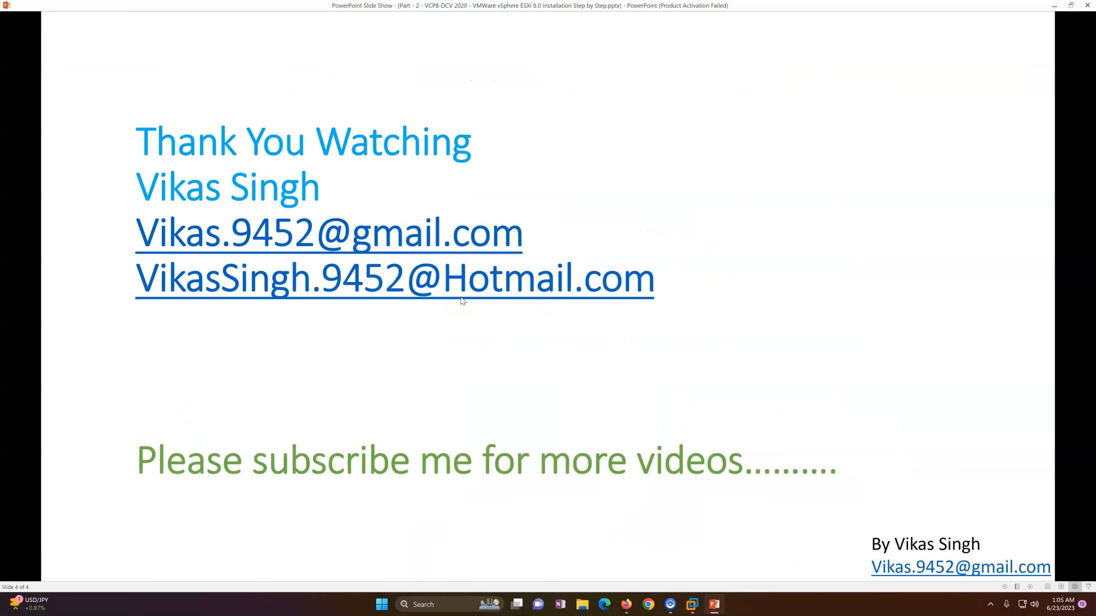